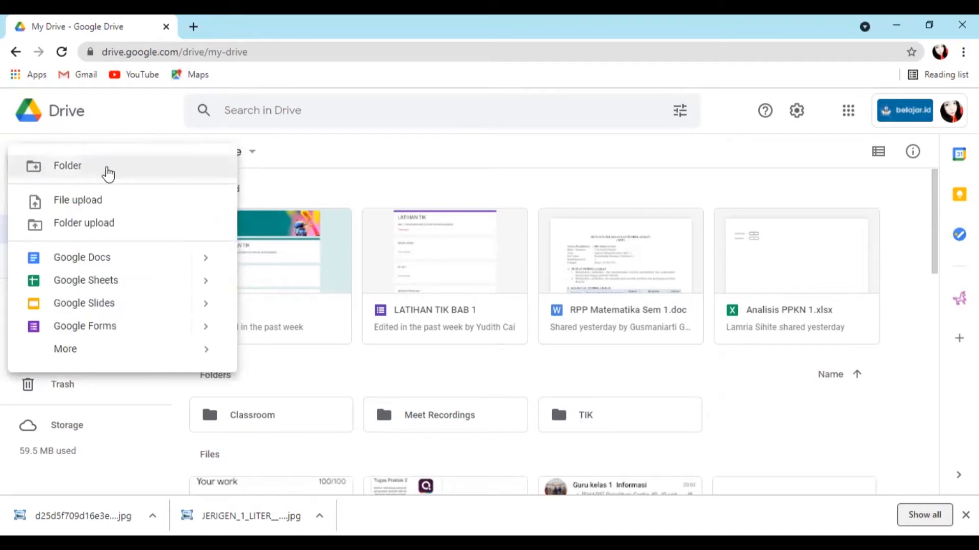
Create a folder named "soal uji coba" in My Drive and open it.
left_click(83, 174)
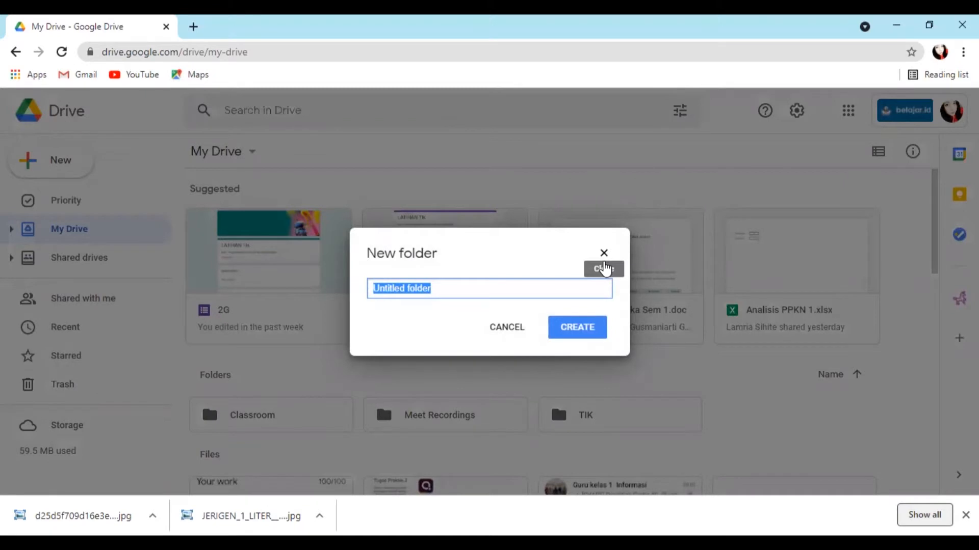
type("sola")
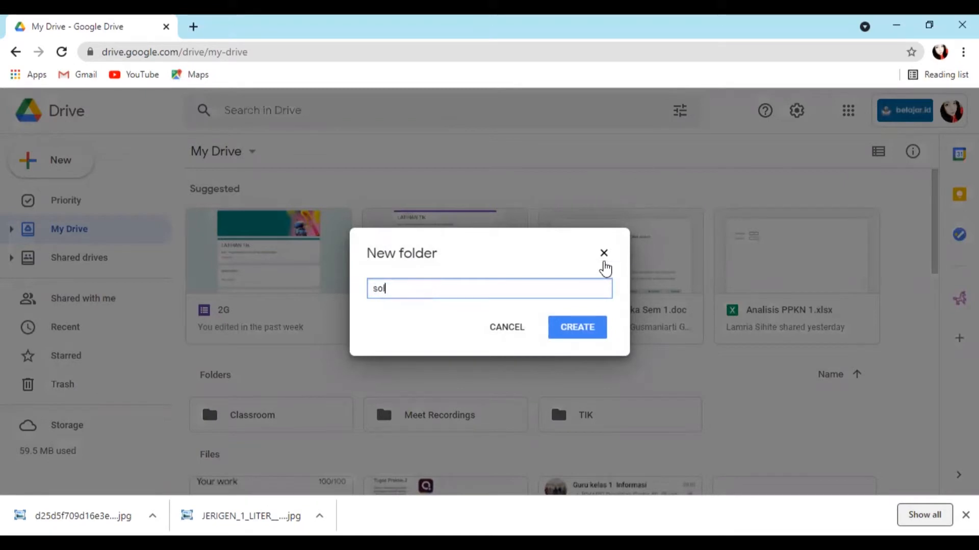
key("BackSpace")
key("BackSpace")
type("al uji coba")
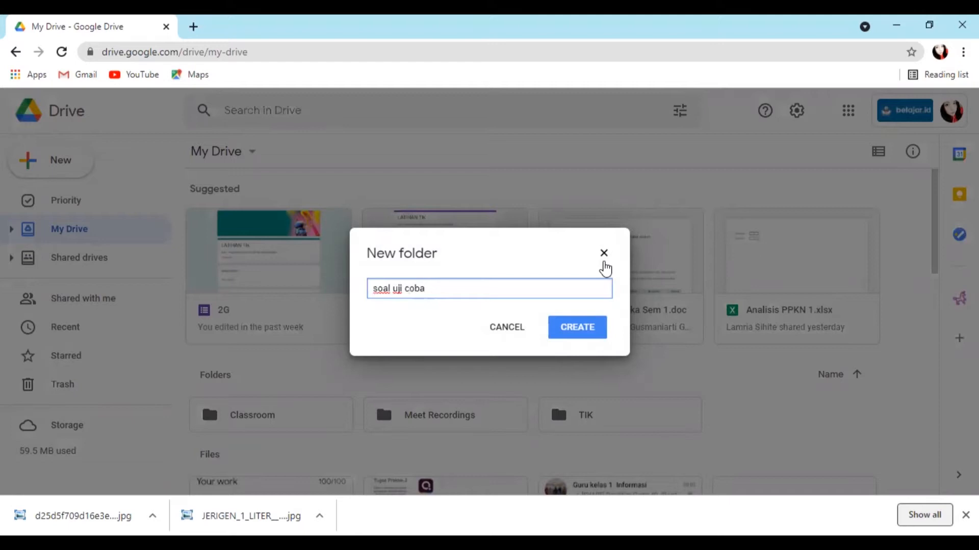
left_click(581, 332)
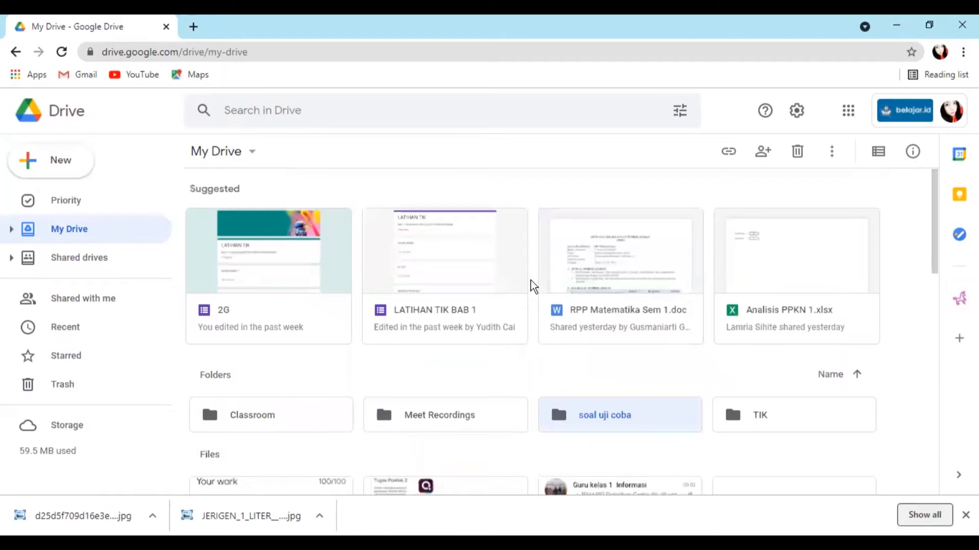
double_click(603, 419)
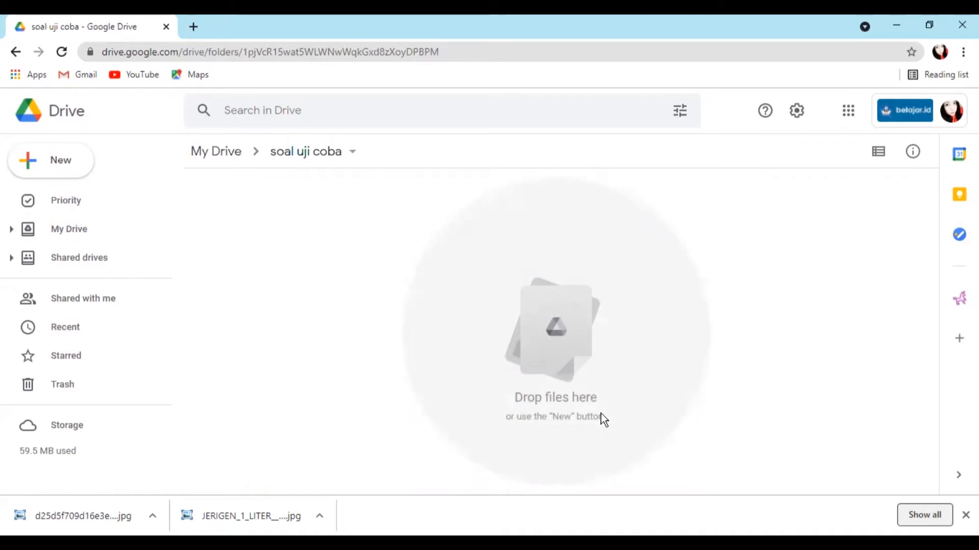
Start a file upload into the soal uji coba folder and browse to MAMI > TUTORIAL GFORM on Local Disk (F:).
left_click(70, 163)
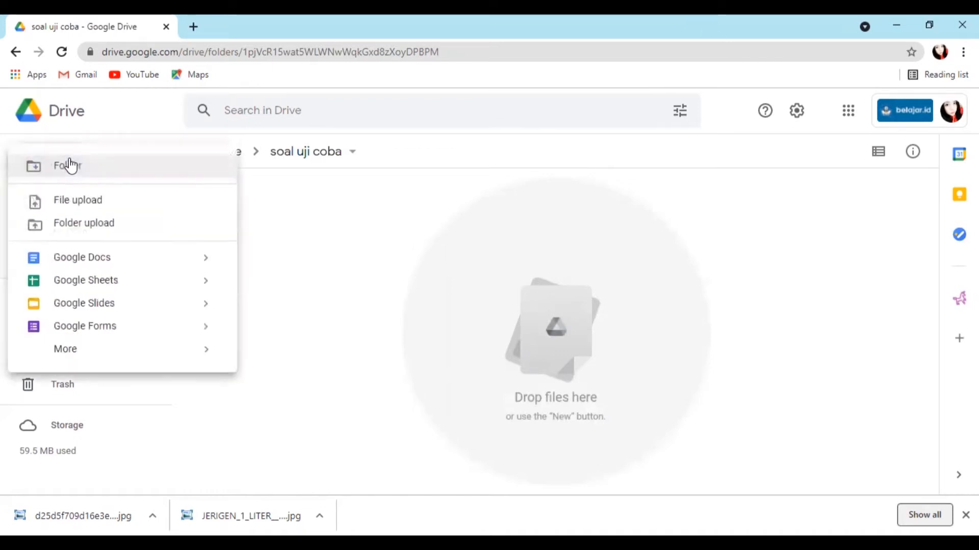
left_click(80, 201)
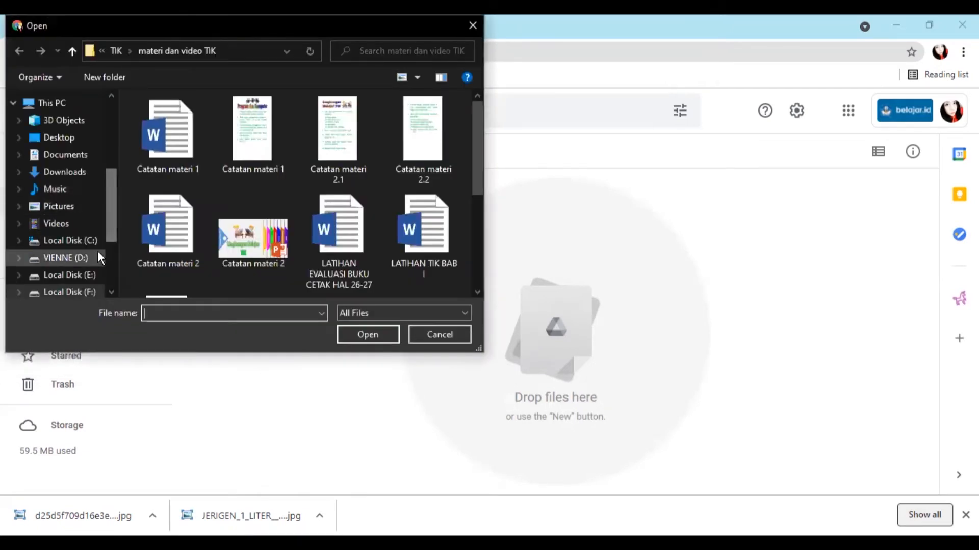
scroll(97, 250, "down", 2)
left_click(69, 218)
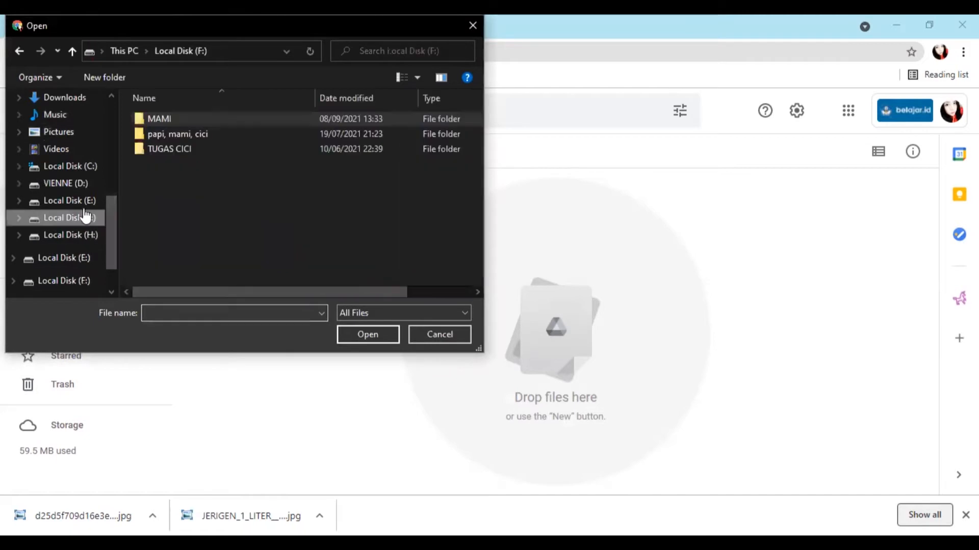
double_click(155, 114)
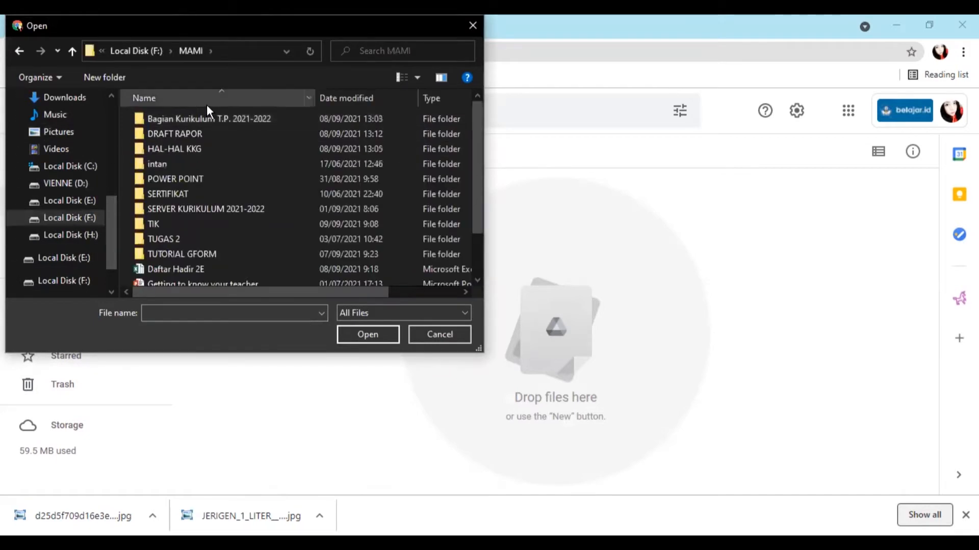
left_click(176, 249)
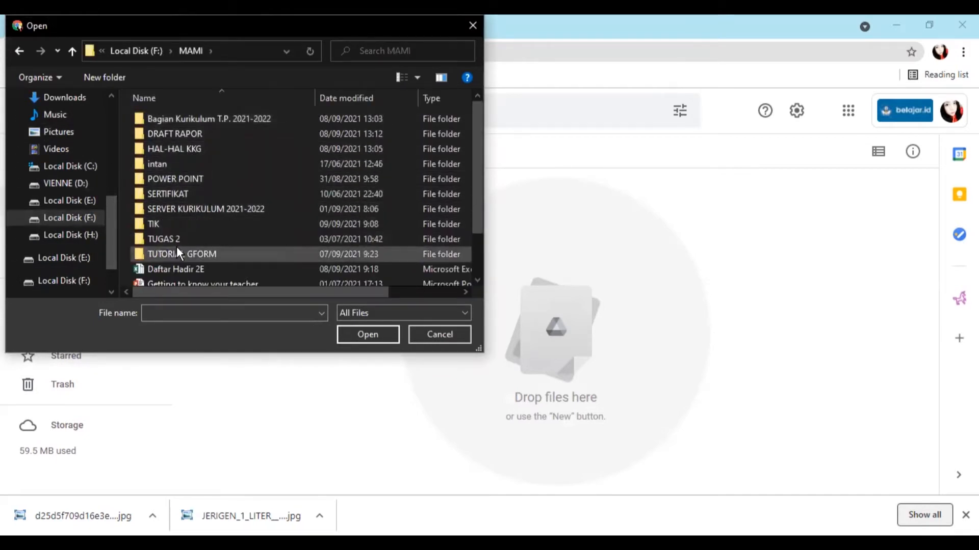
left_click(175, 249)
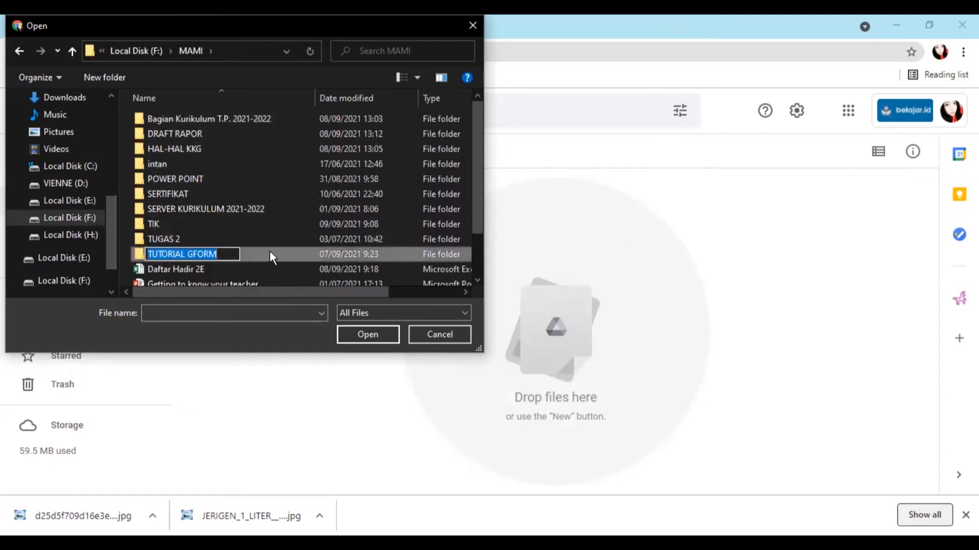
double_click(226, 252)
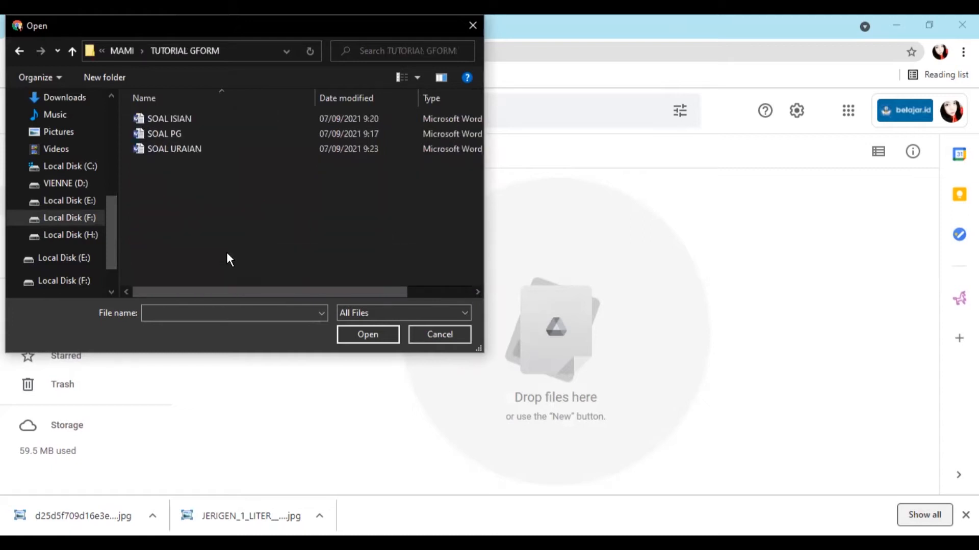
Upload the Word files SOAL ISIAN, SOAL PG and SOAL URAIAN together and dismiss the upload summary.
left_click(209, 120)
left_click(212, 134, "ctrl")
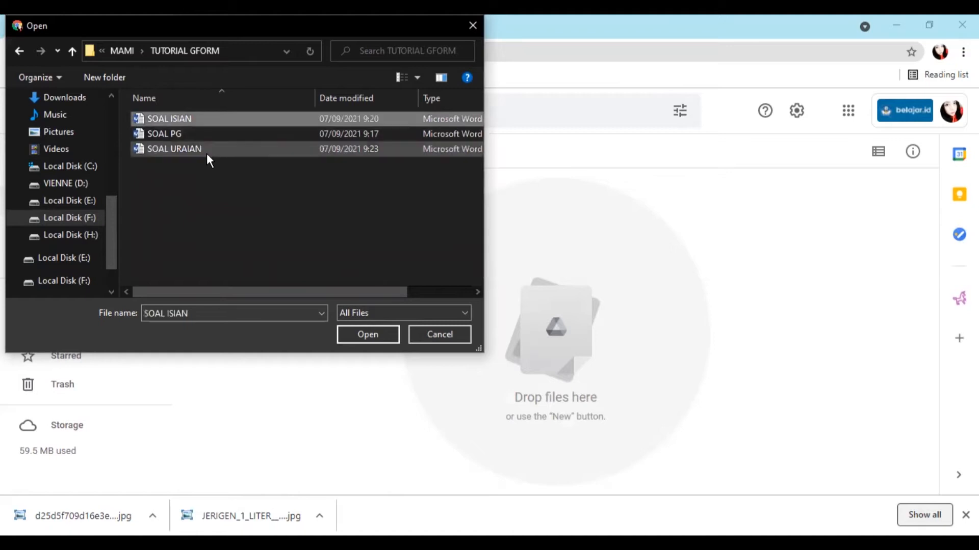
left_click(206, 152, "ctrl")
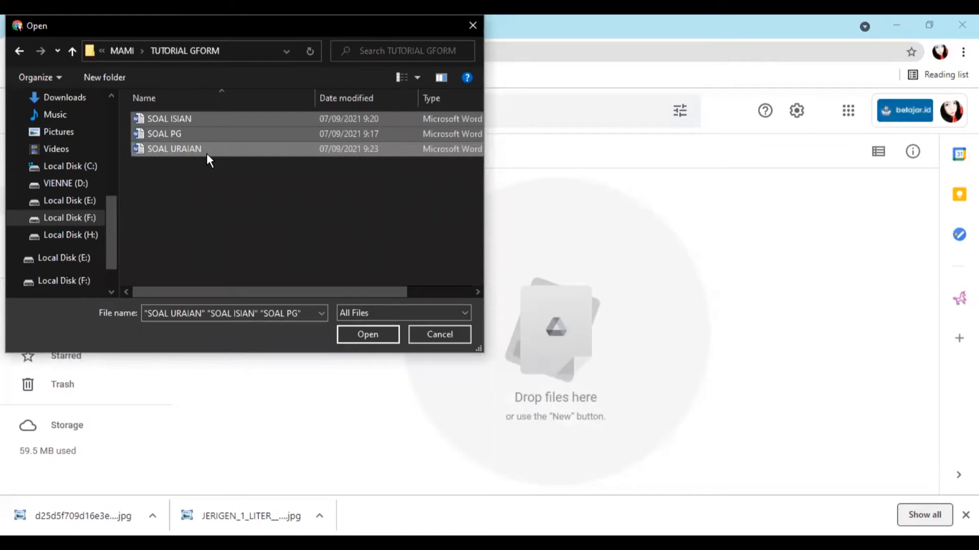
left_click(377, 332)
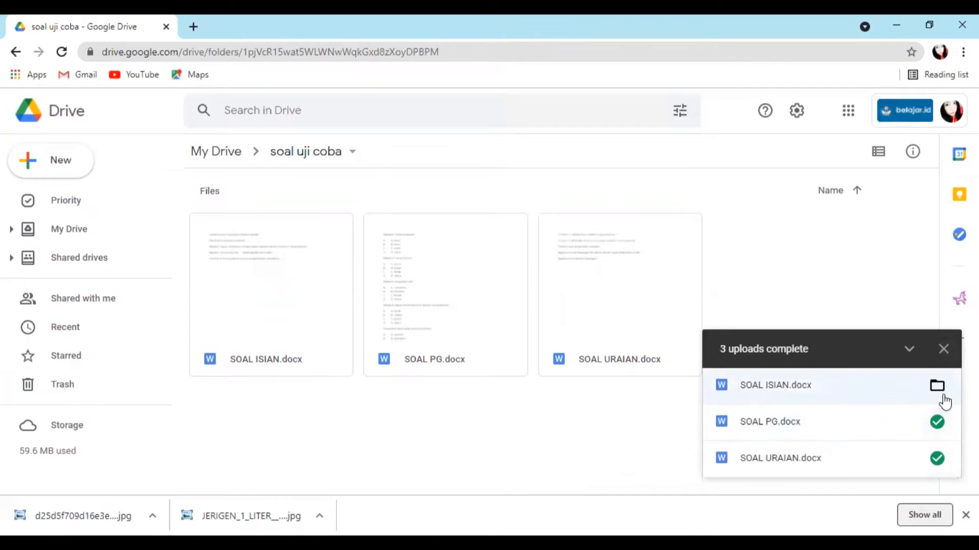
left_click(943, 349)
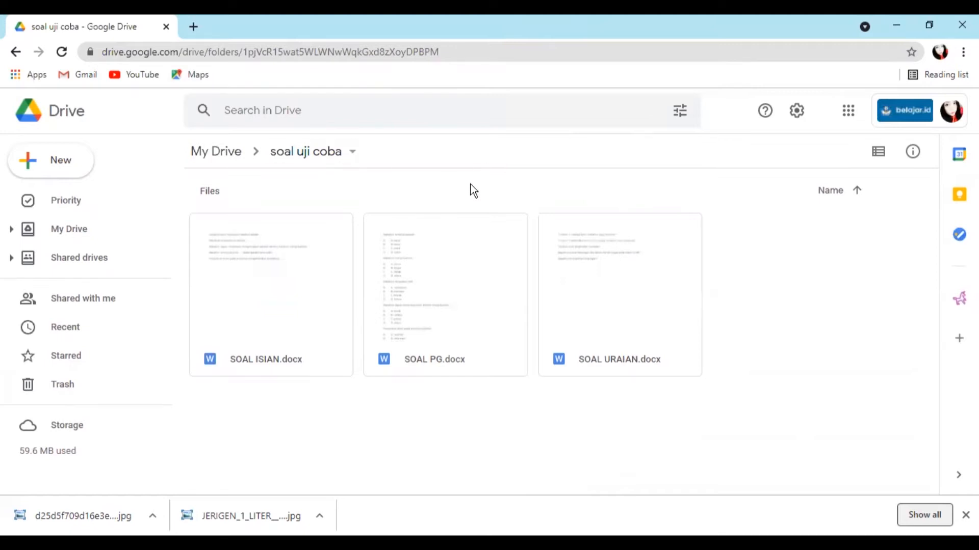
Save SOAL PG.docx as a Google Docs file and close both versions to return to the folder.
double_click(439, 281)
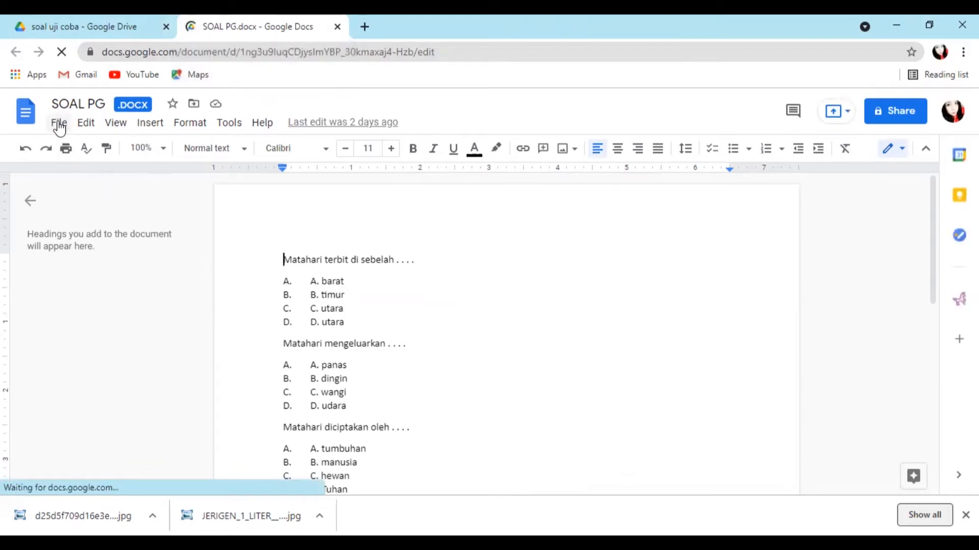
left_click(59, 125)
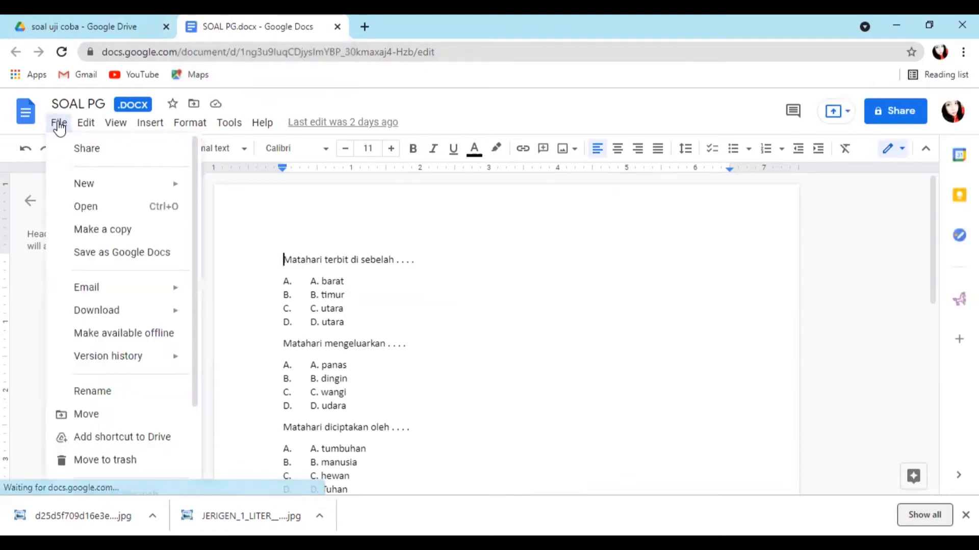
left_click(139, 258)
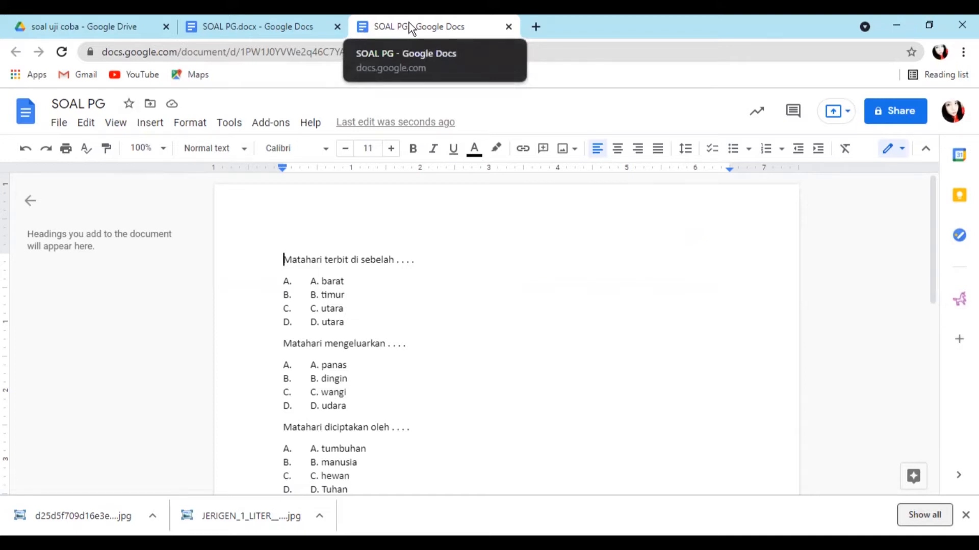
left_click(508, 26)
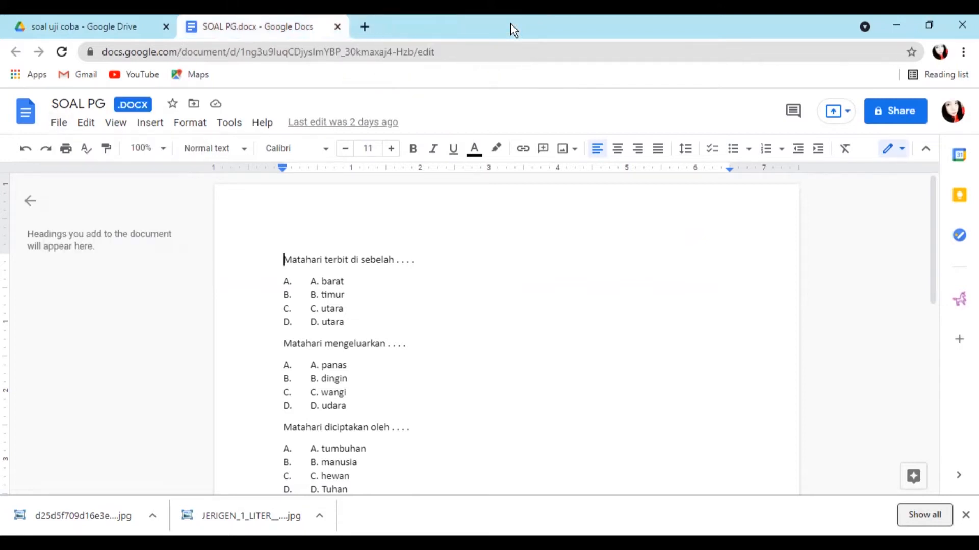
left_click(337, 26)
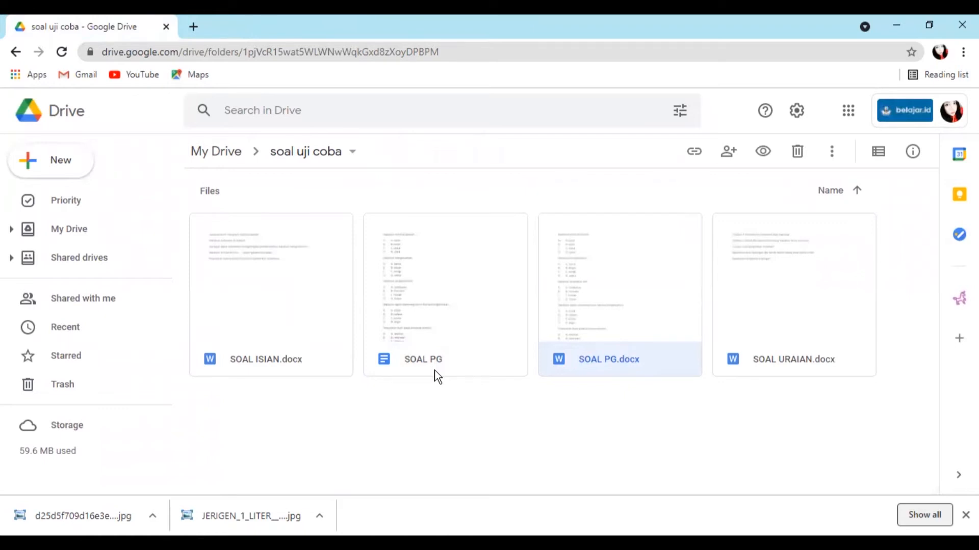
Save SOAL ISIAN.docx as a Google Docs file and close both versions to return to the folder.
double_click(273, 308)
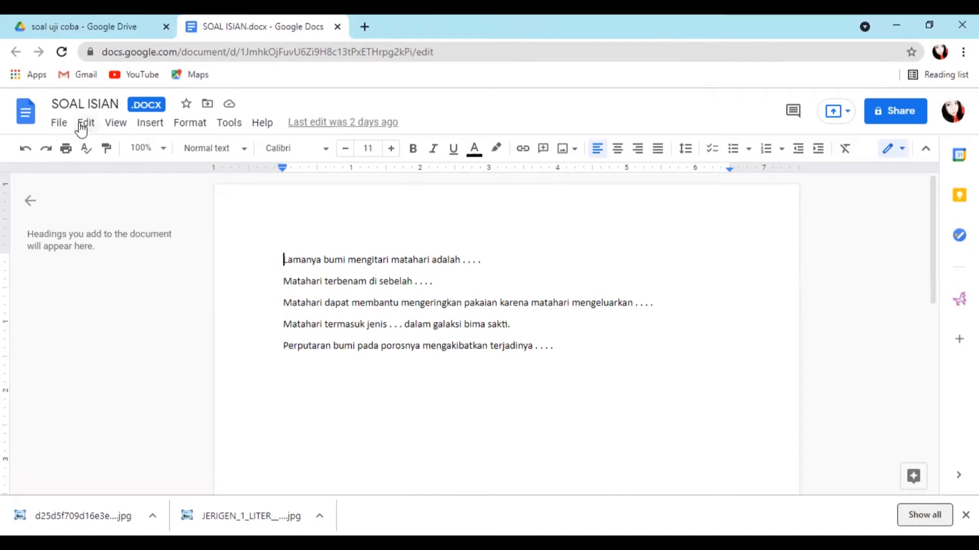
left_click(60, 123)
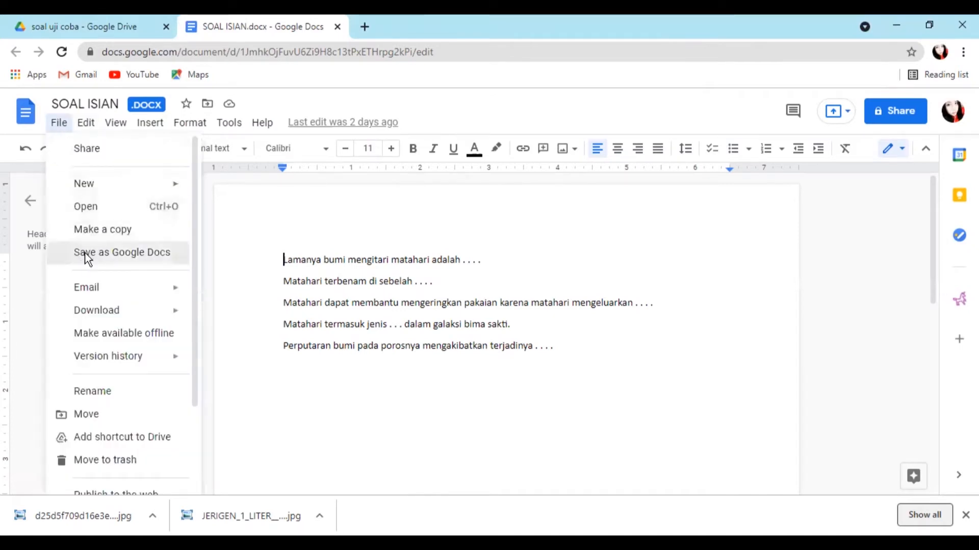
left_click(86, 253)
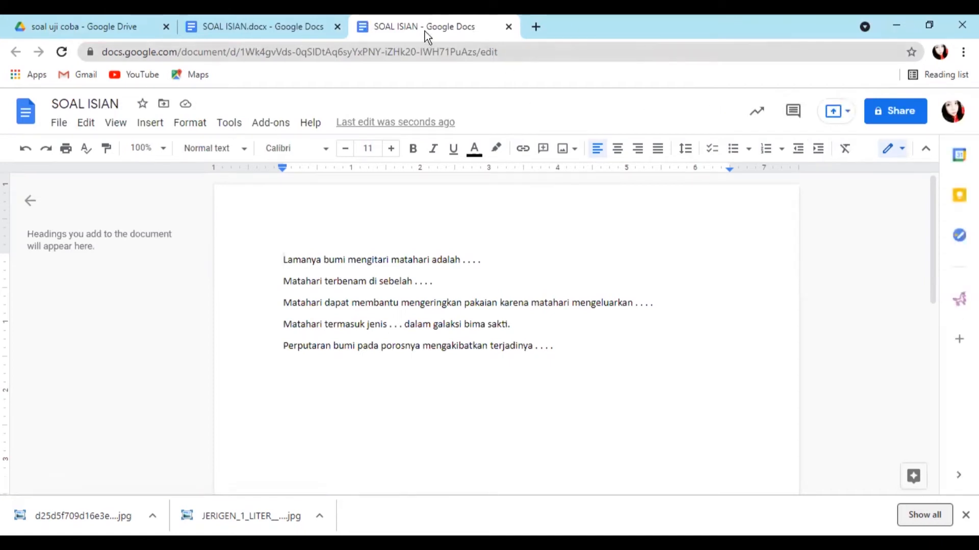
left_click(508, 26)
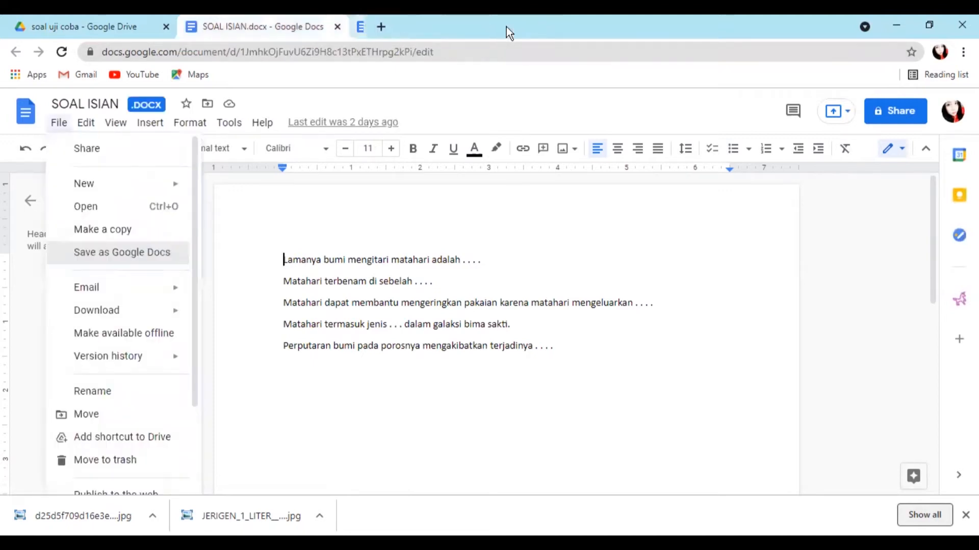
left_click(338, 27)
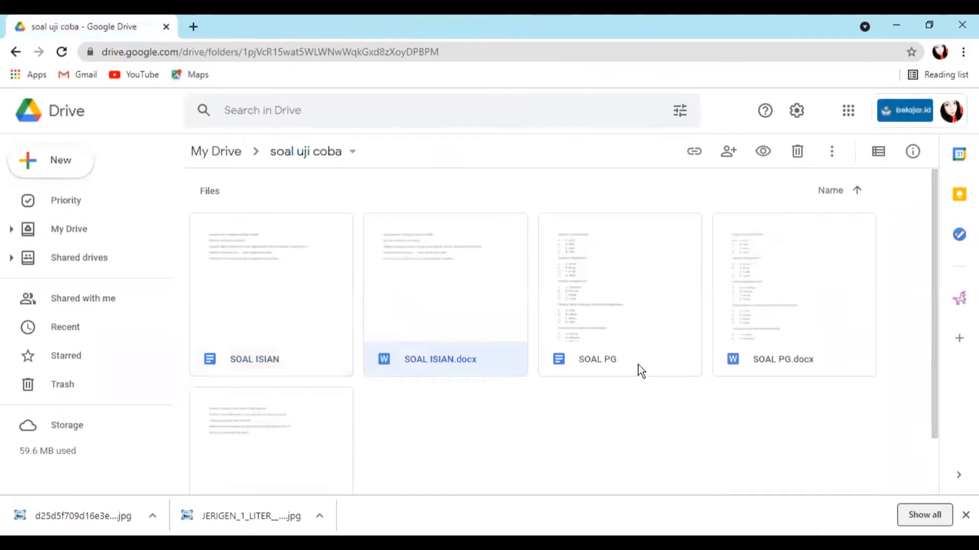
Open the Google Docs version of SOAL PG, examine the lettering of the first question's answer options, and close it.
double_click(636, 296)
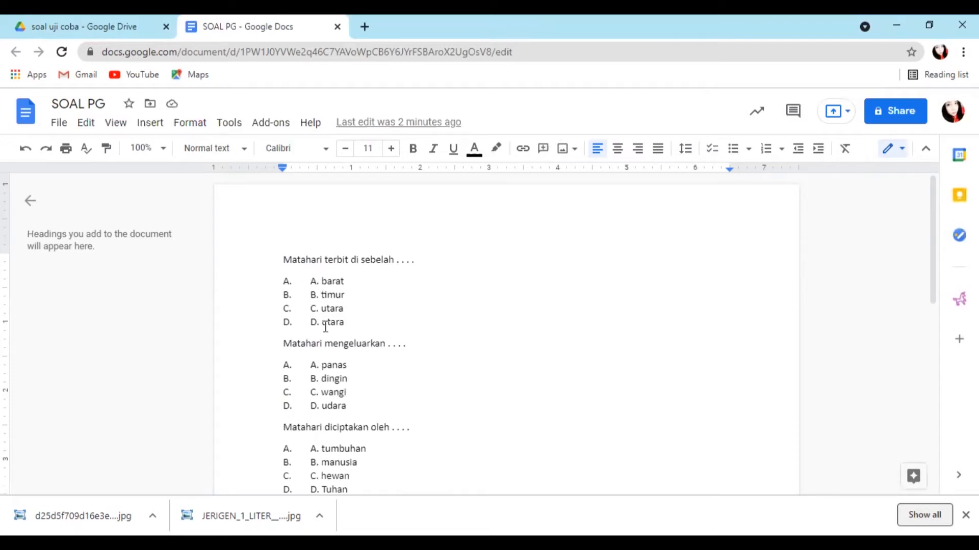
left_click(287, 281)
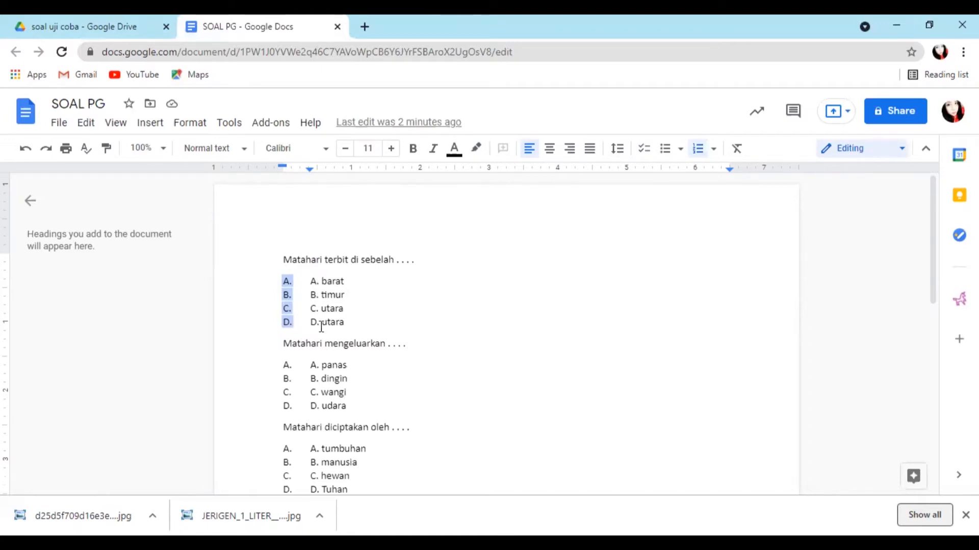
left_click(315, 295)
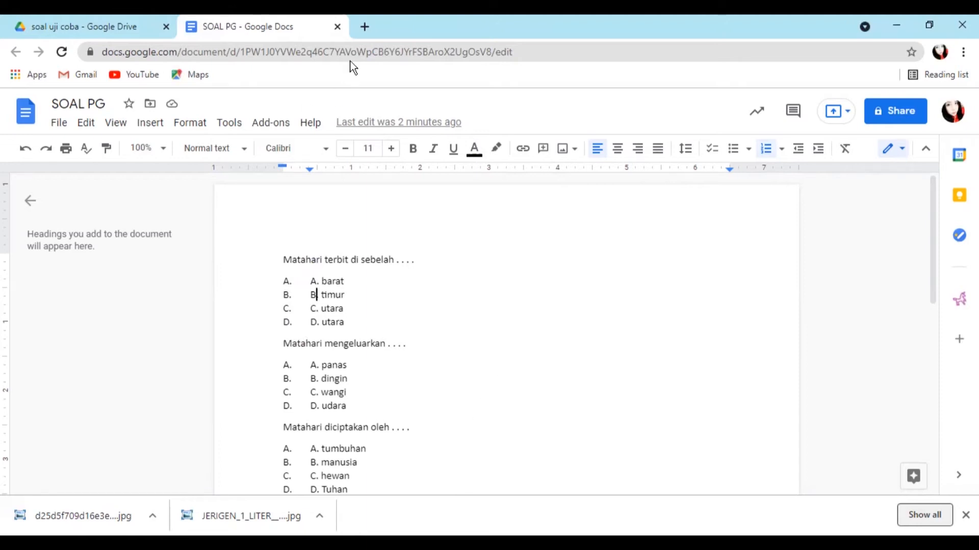
left_click(337, 27)
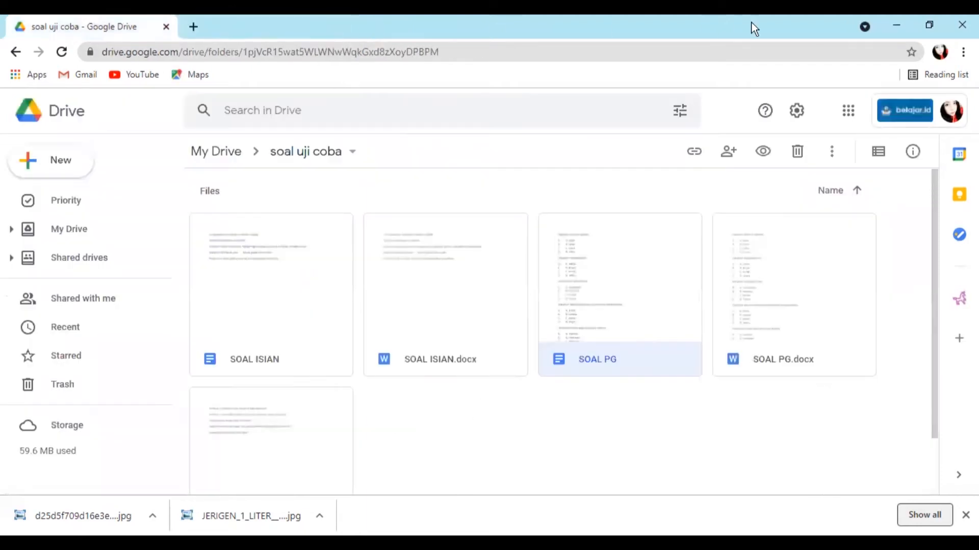
Save SOAL URAIAN.docx as a Google Docs file and close both versions to return to the folder.
scroll(609, 301, "down", 2)
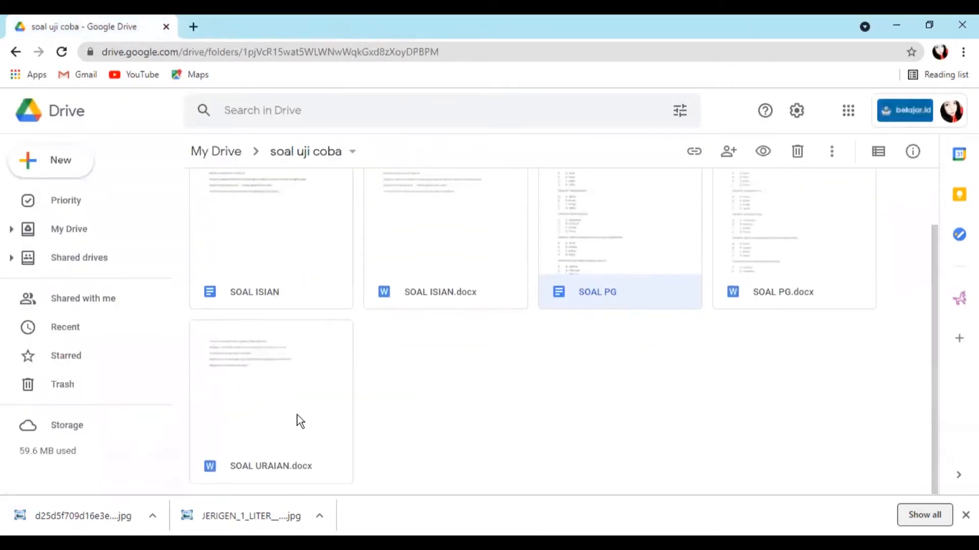
double_click(282, 387)
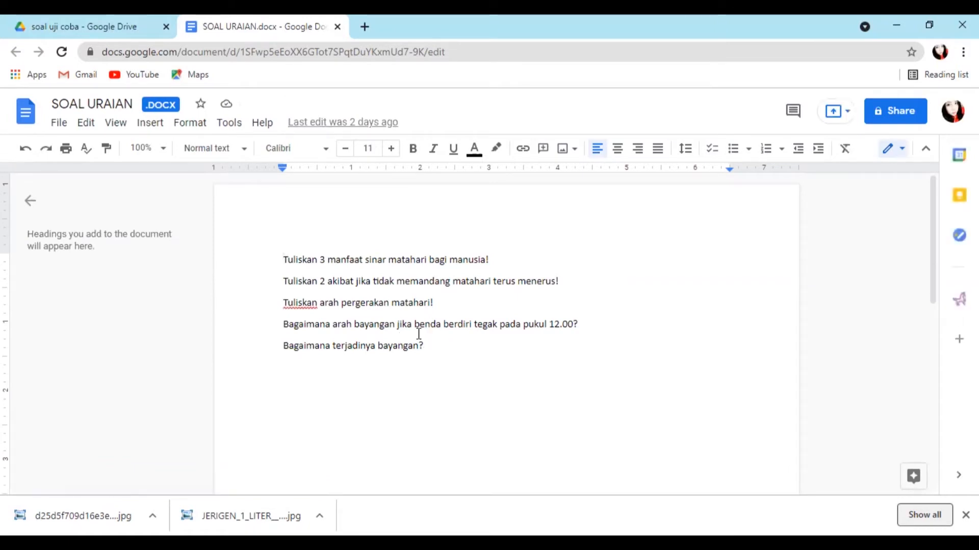
left_click(60, 124)
left_click(93, 256)
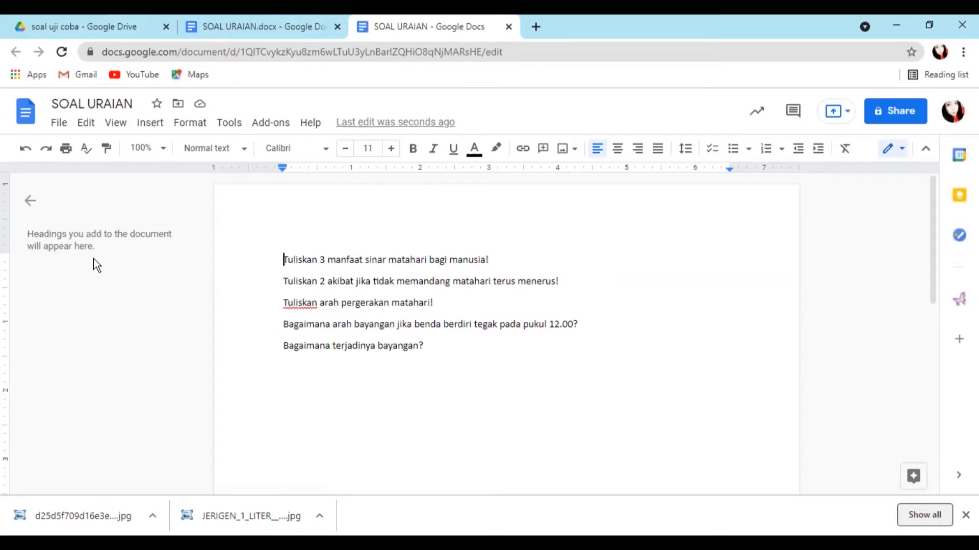
left_click(508, 27)
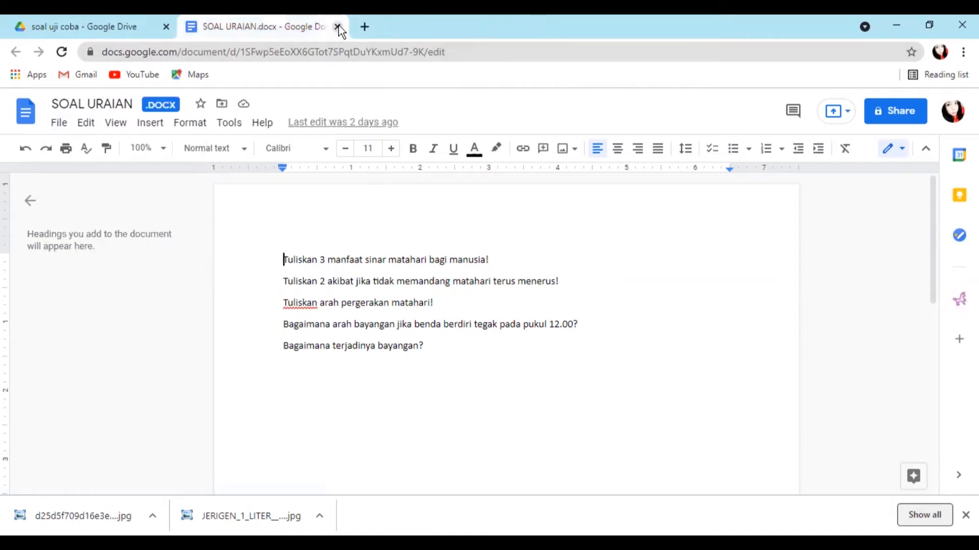
left_click(337, 27)
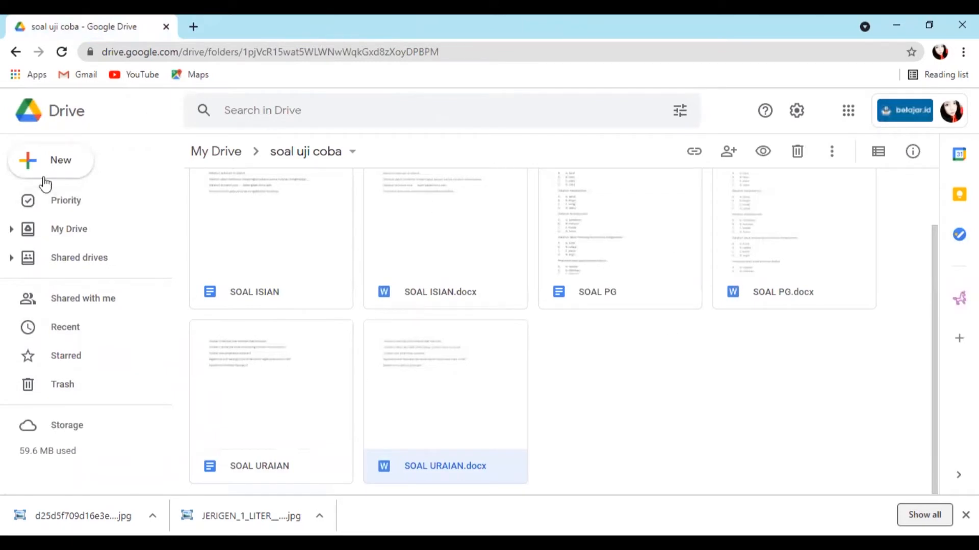
Create a blank Google Forms form in the soal uji coba folder and title it "PH 1 : KEBERSAMAAN".
left_click(60, 159)
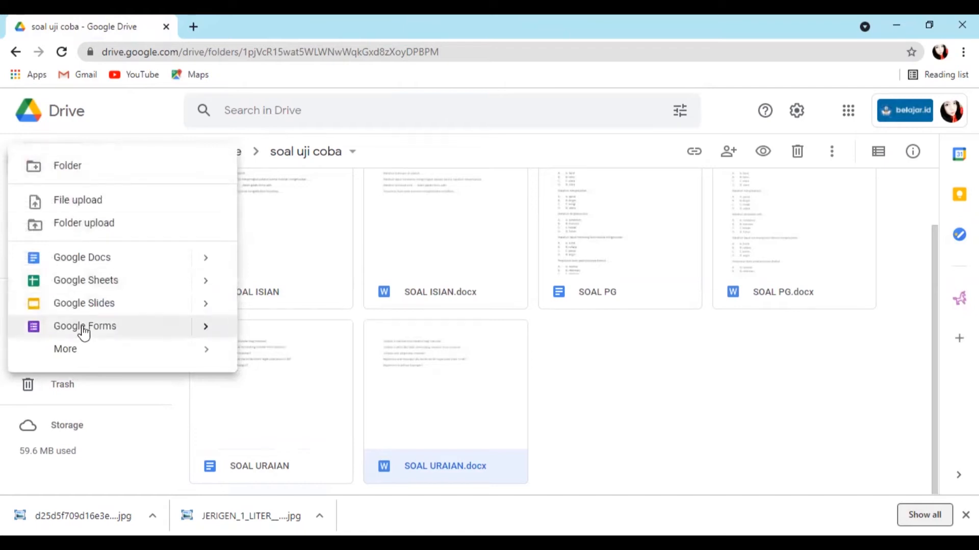
left_click(83, 329)
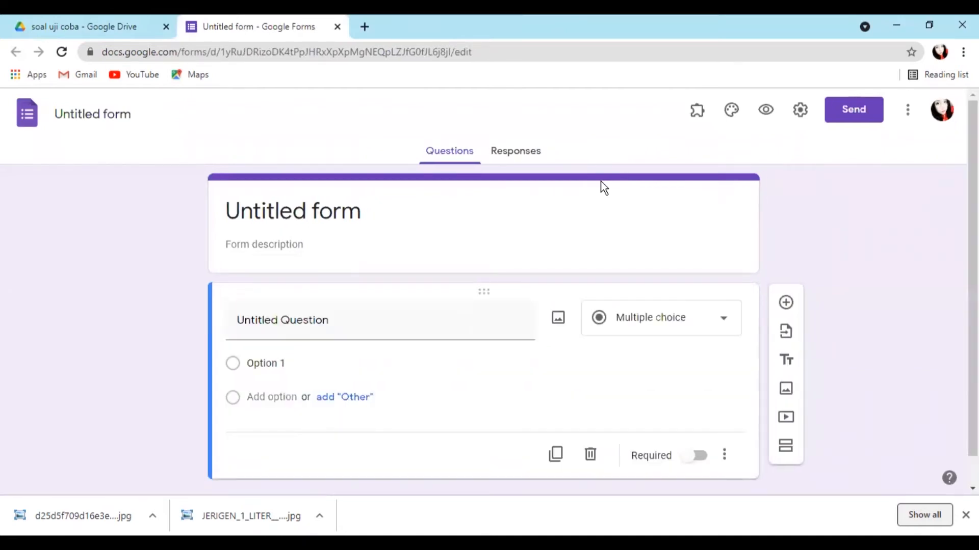
left_click(359, 210)
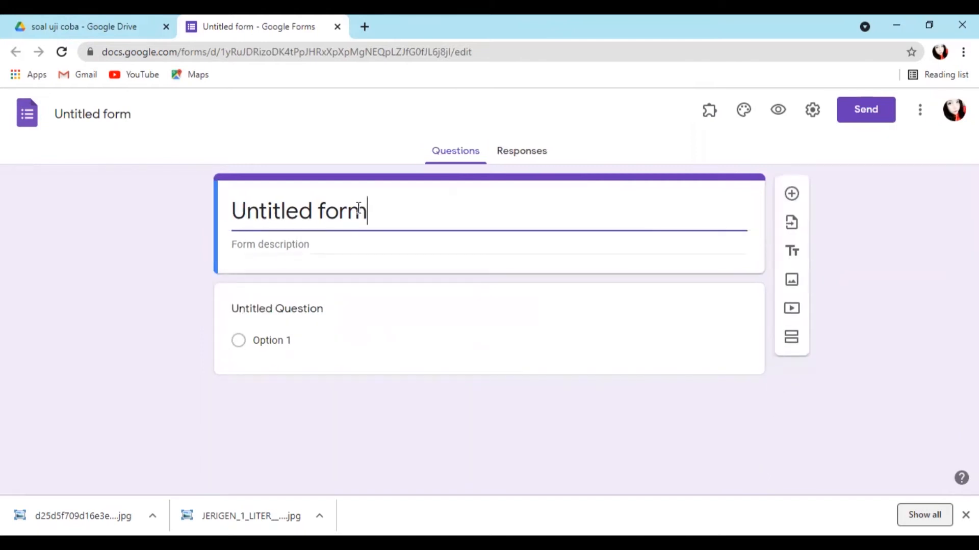
left_click_drag(376, 213, 225, 214)
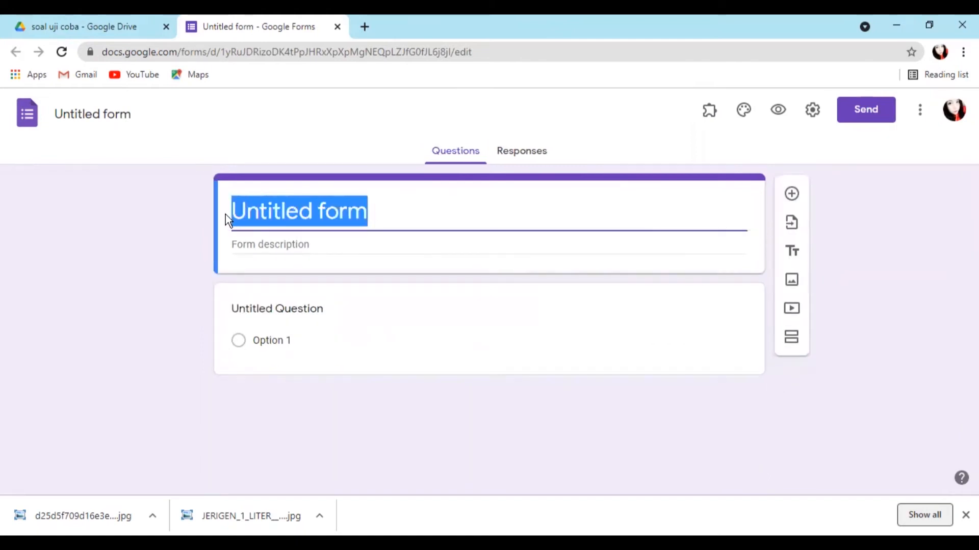
type("p")
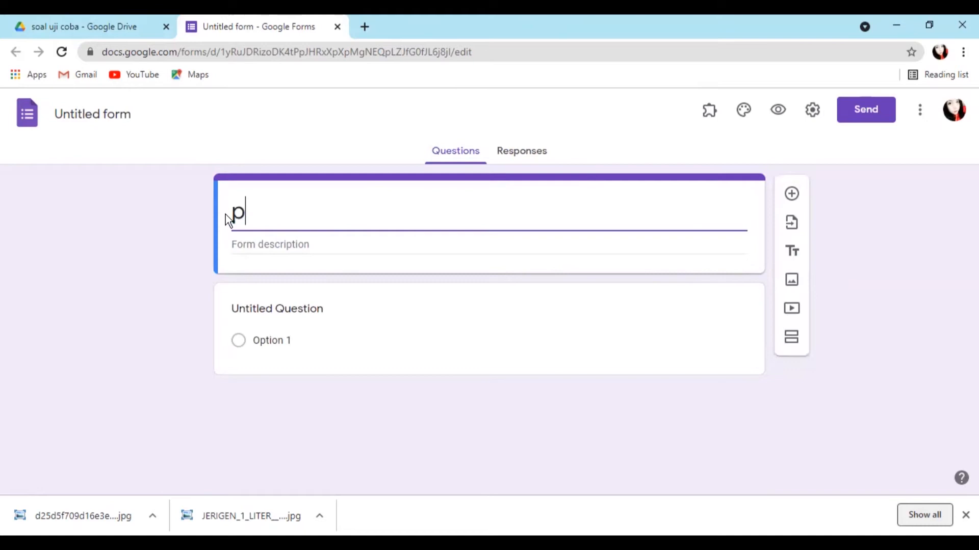
key("BackSpace")
type("PH 1 : ")
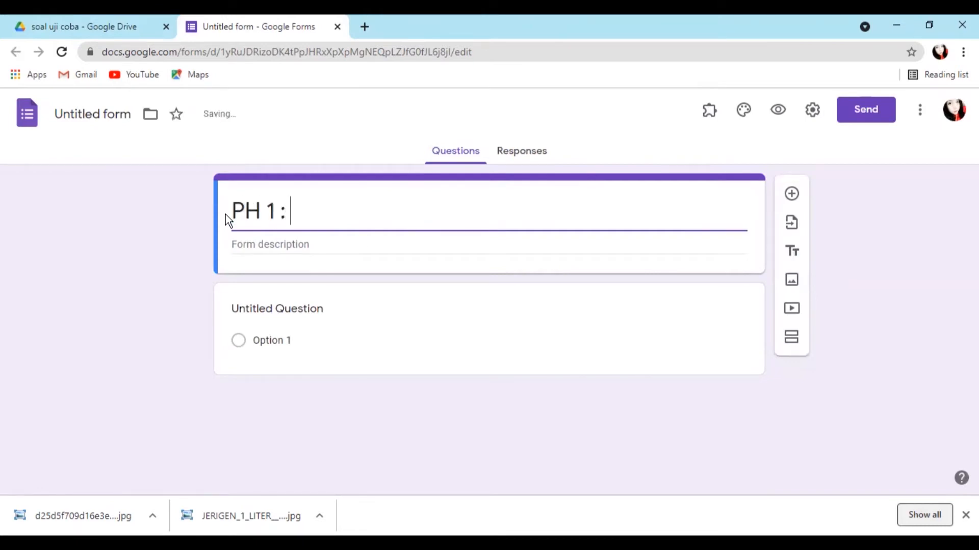
type("KEBERSAMAAN")
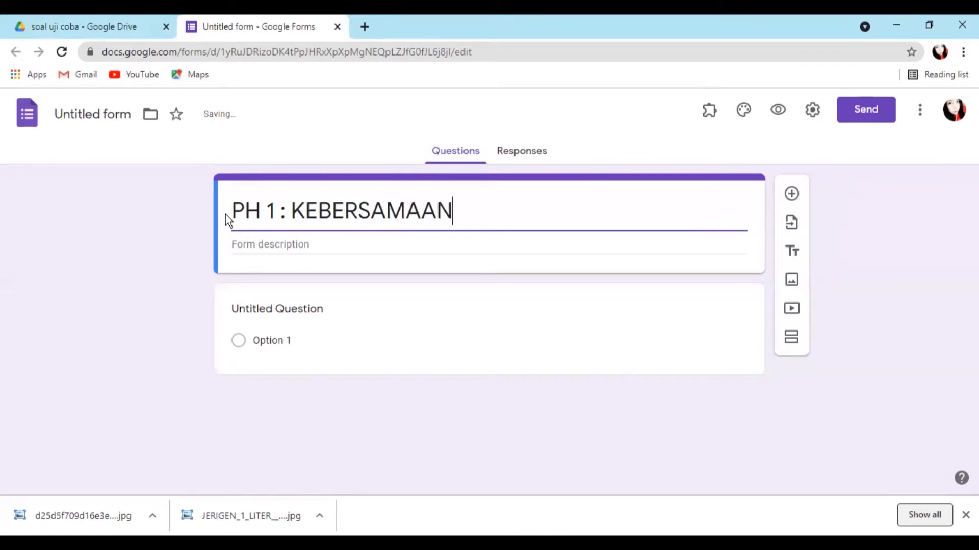
Set the form description to "SESI 1" and name the form file after its title, PH 1 : KEBERSAMAAN.
left_click(243, 241)
type("sES")
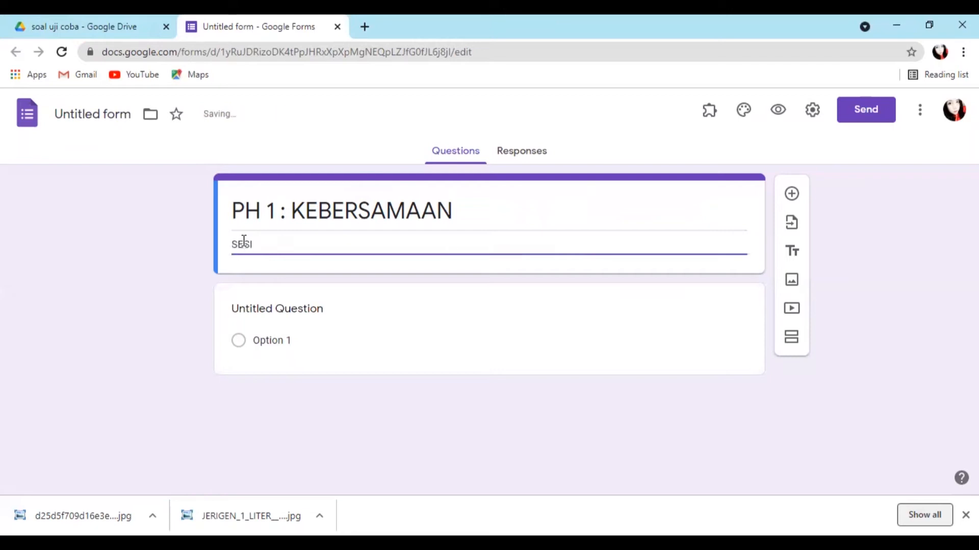
left_click(262, 208)
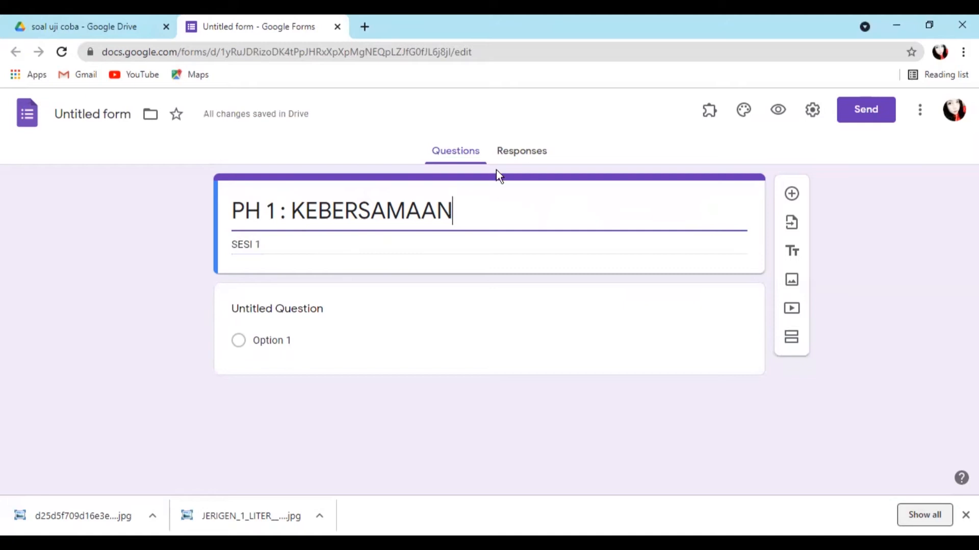
left_click(122, 113)
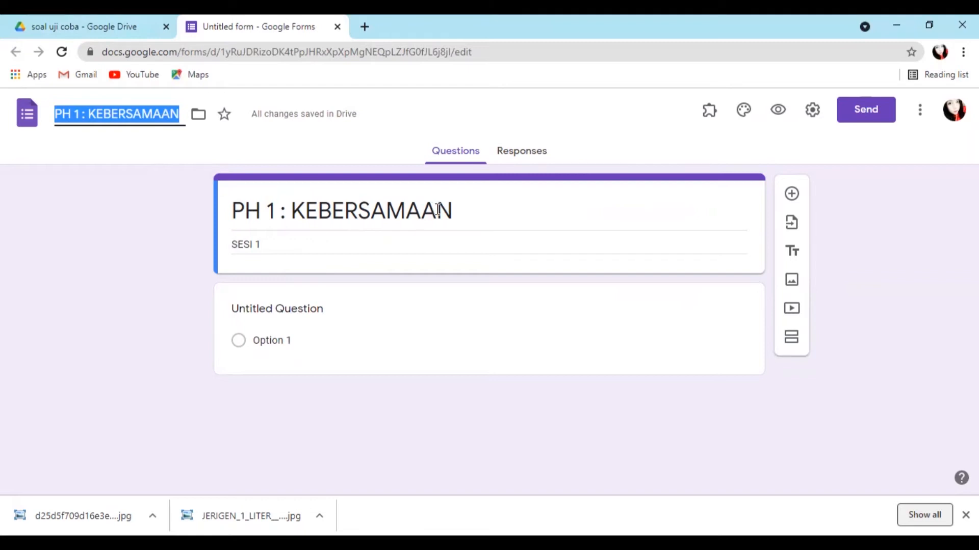
left_click(457, 221)
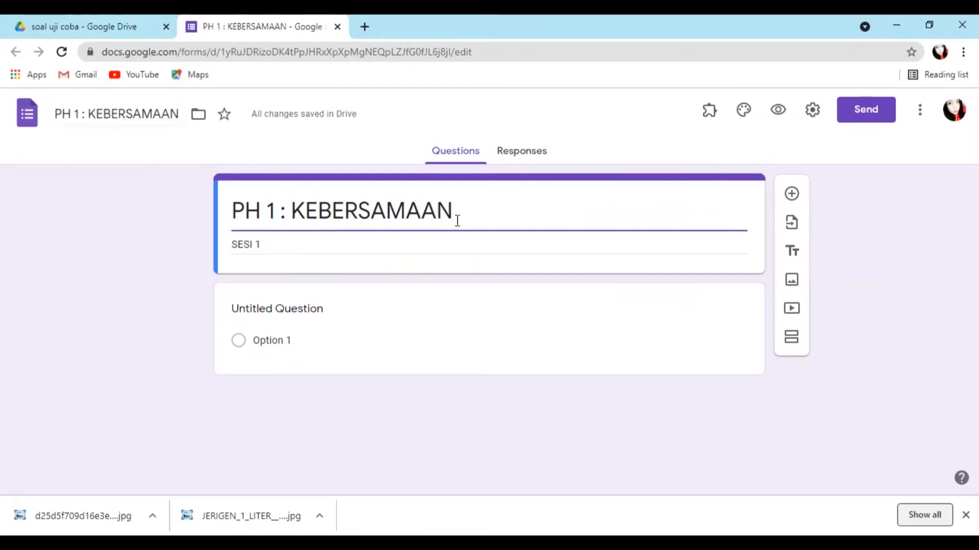
Turn the untitled question into a required short-answer question labelled "NAMA SISWA".
left_click(305, 313)
type("NAMA SISWA")
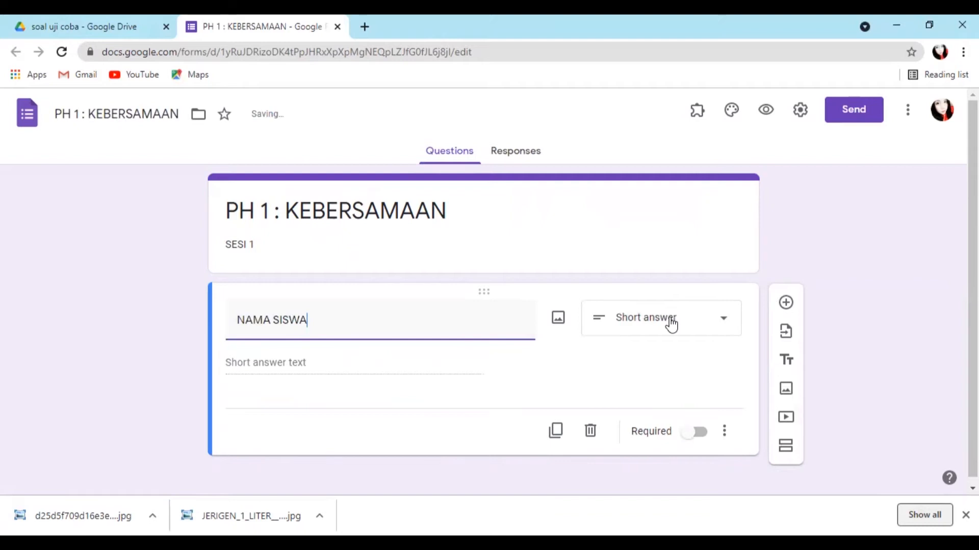
left_click(699, 433)
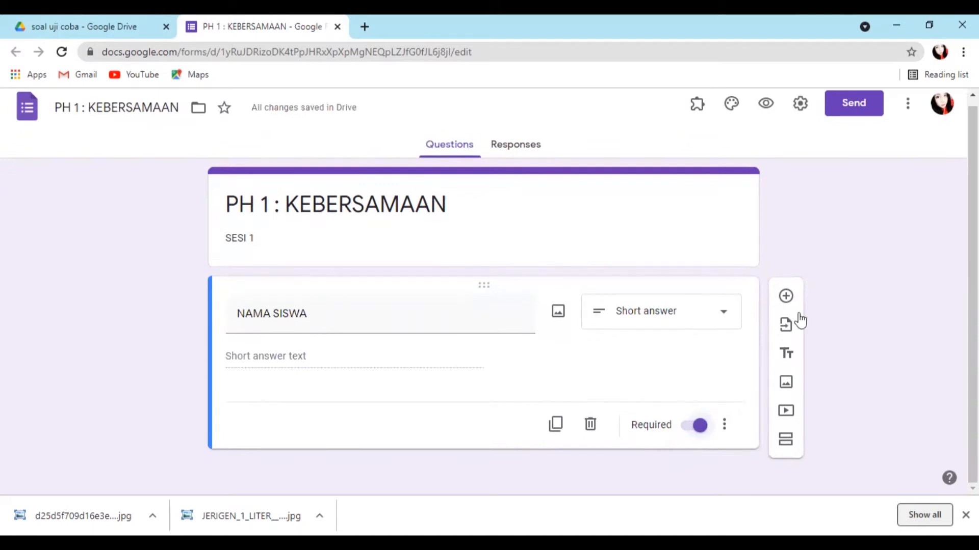
Add a required short-answer question labelled "KELAS" below NAMA SISWA.
left_click(786, 296)
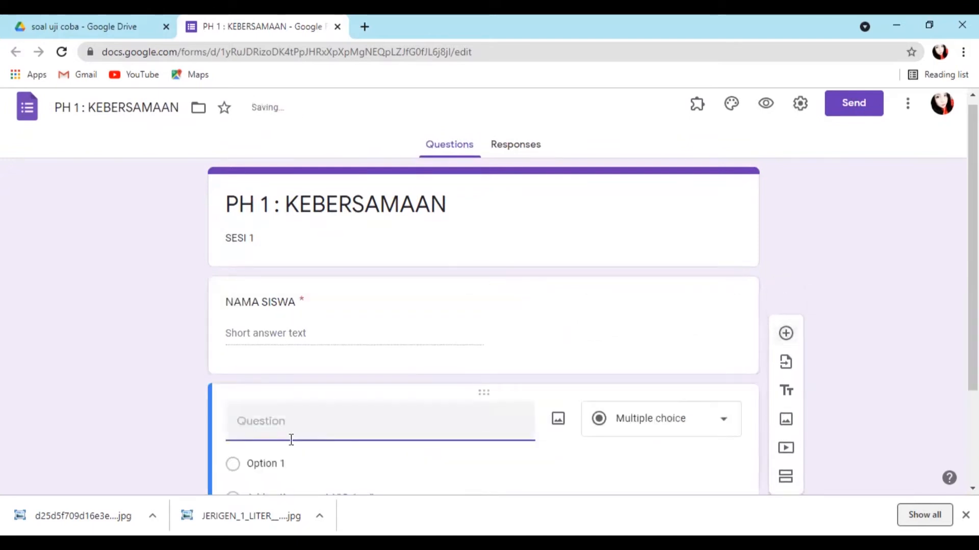
type("KELAS")
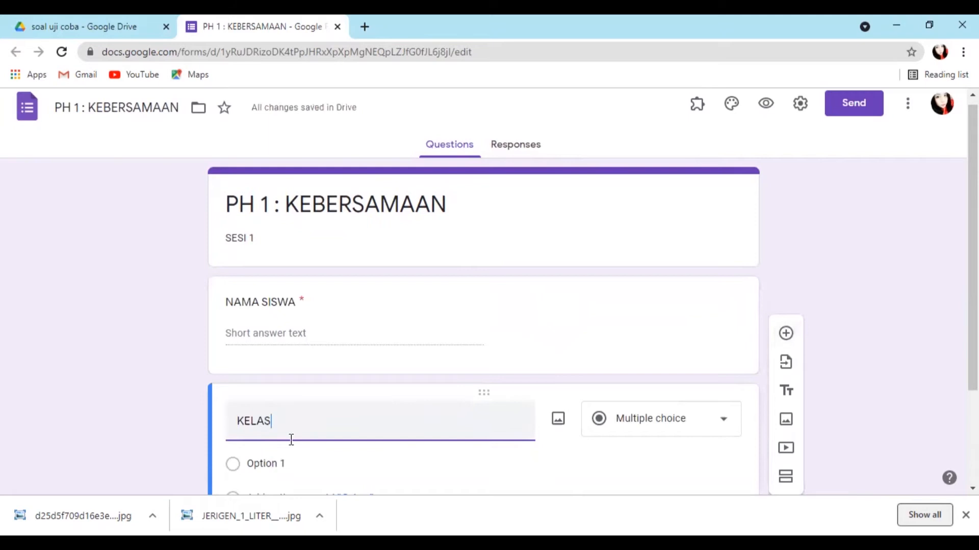
scroll(378, 365, "down", 3)
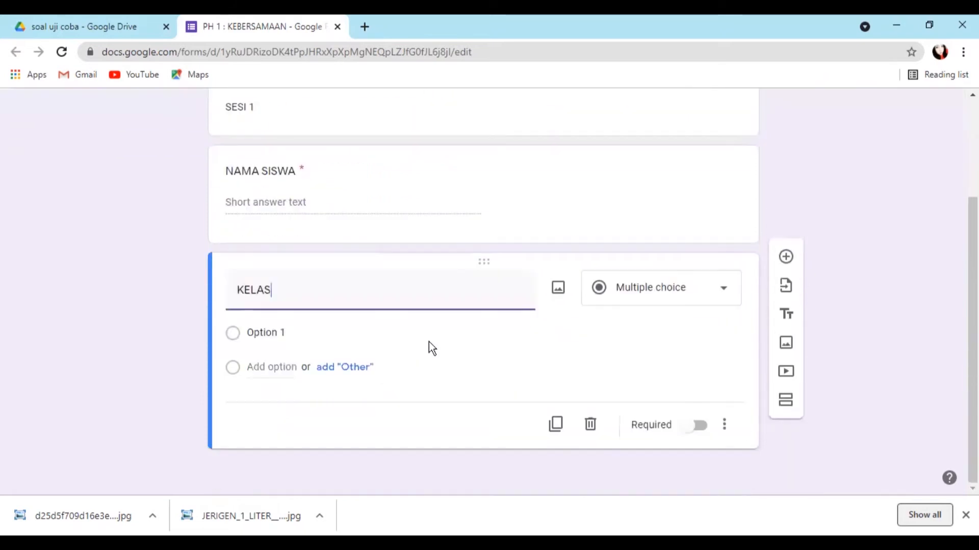
left_click(726, 294)
left_click(697, 132)
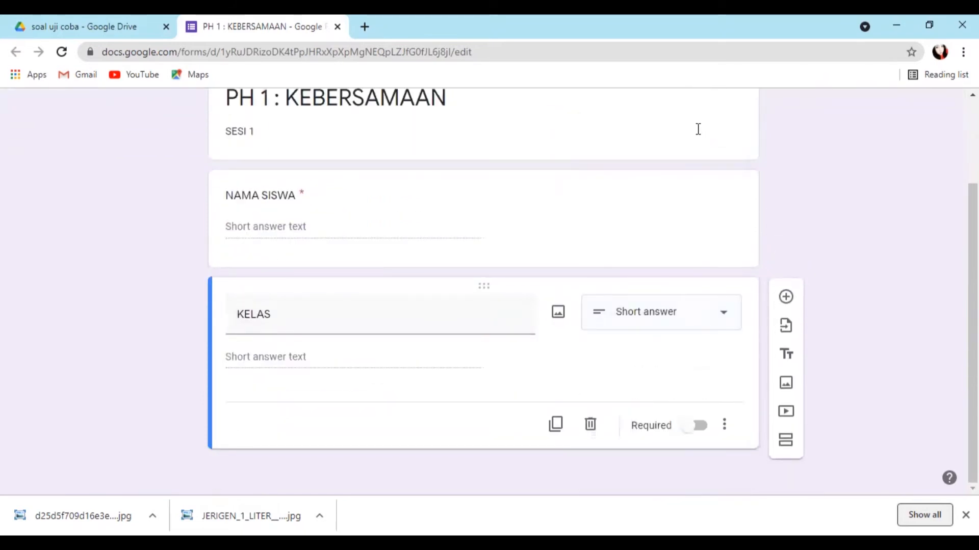
left_click(698, 427)
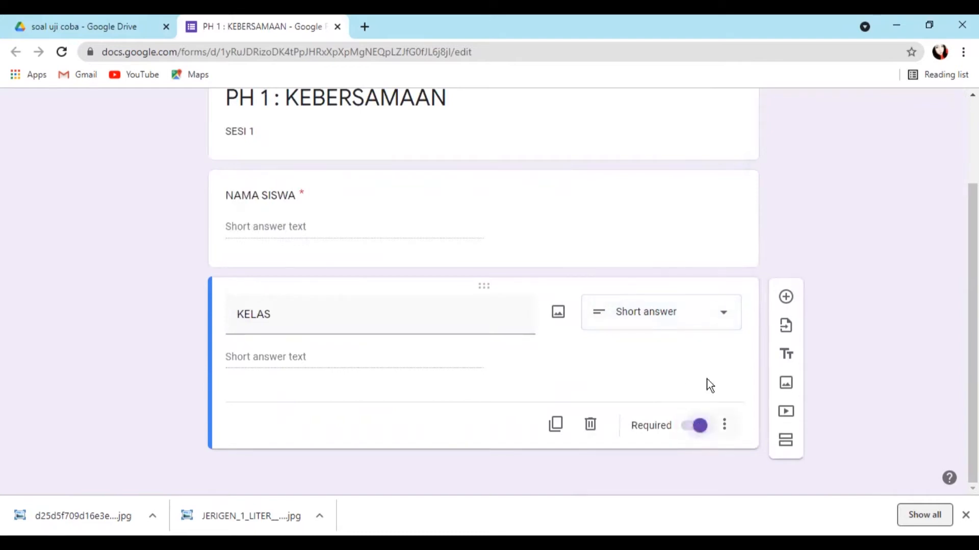
Add a required short-answer question labelled "NOMOR URUT" below KELAS.
left_click(786, 297)
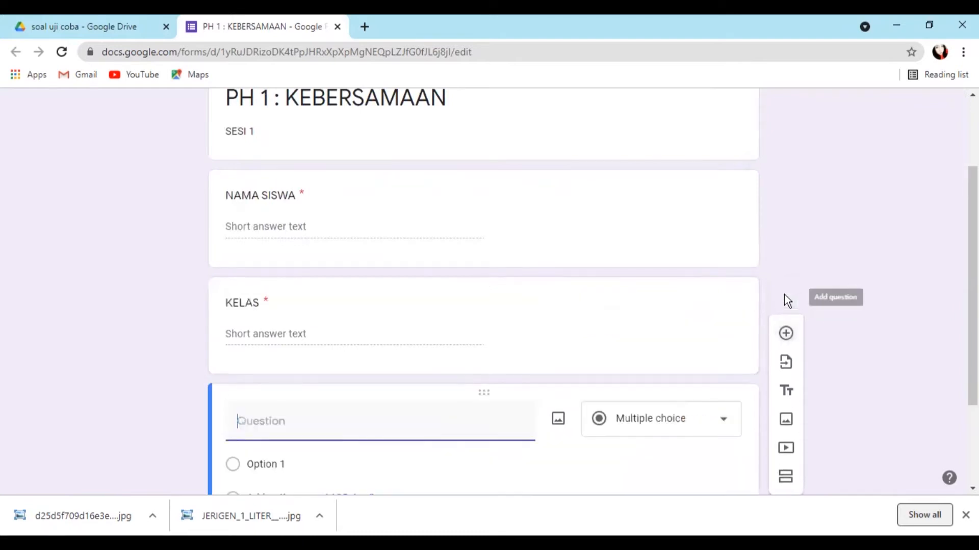
type("N")
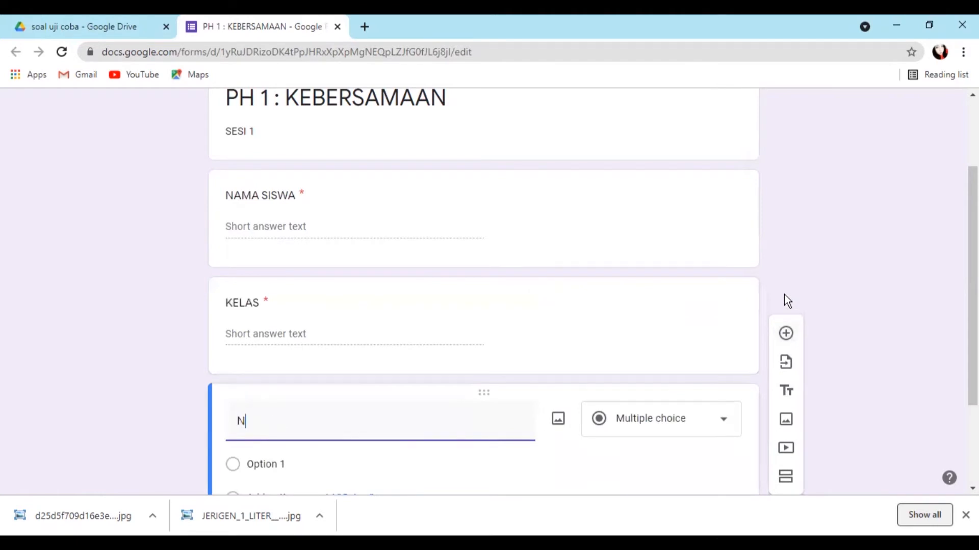
type("OMOR URUT")
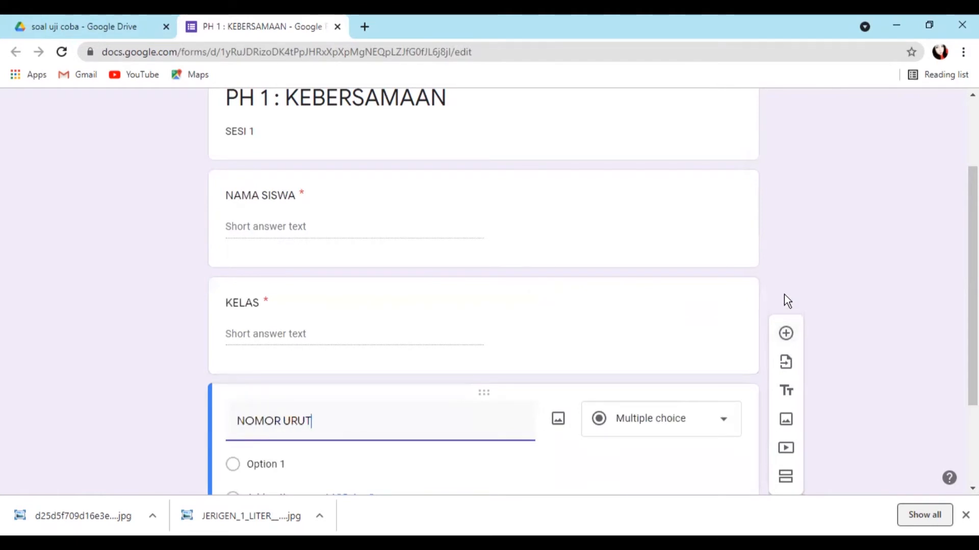
scroll(704, 428, "down", 2)
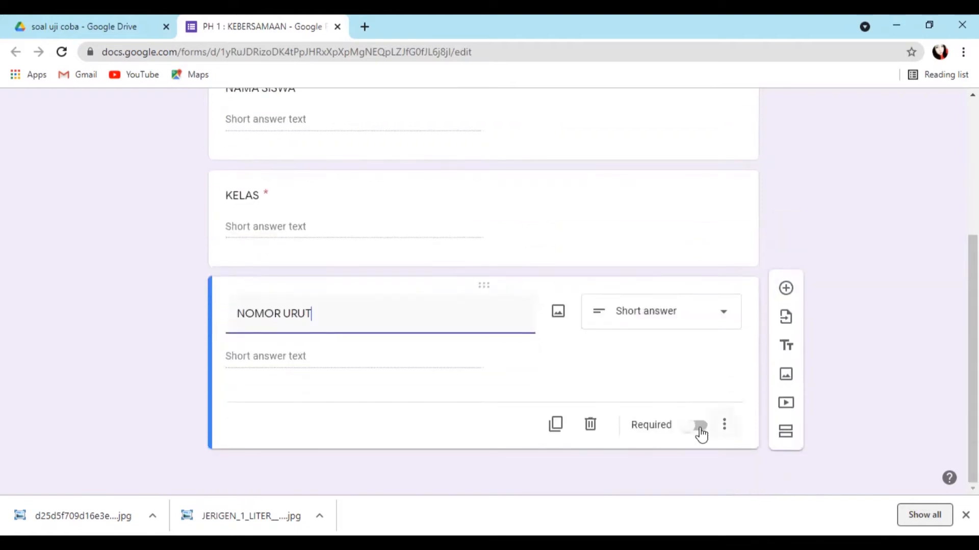
left_click(698, 426)
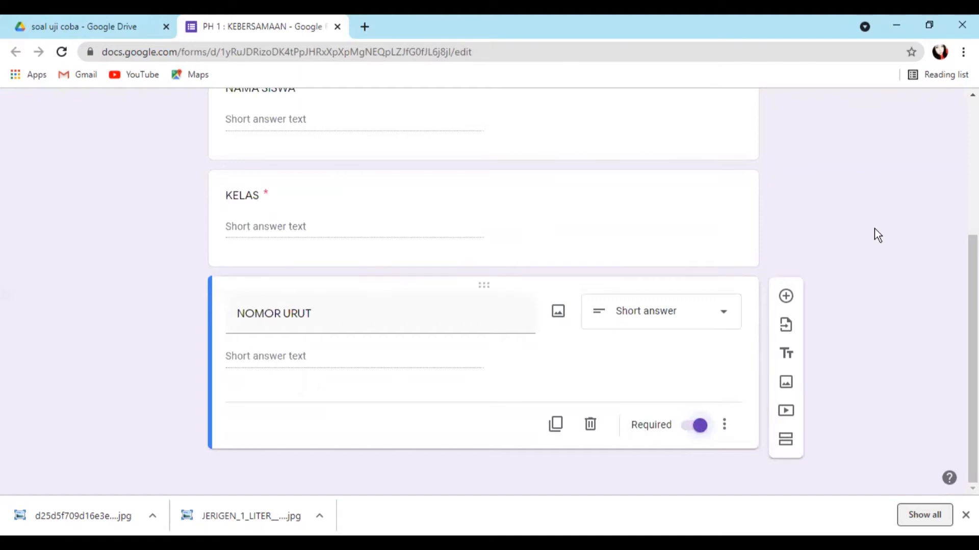
Add a second section after NOMOR URUT and title it "I. Pilihlah jawaban yang paling tepat!".
left_click(774, 430)
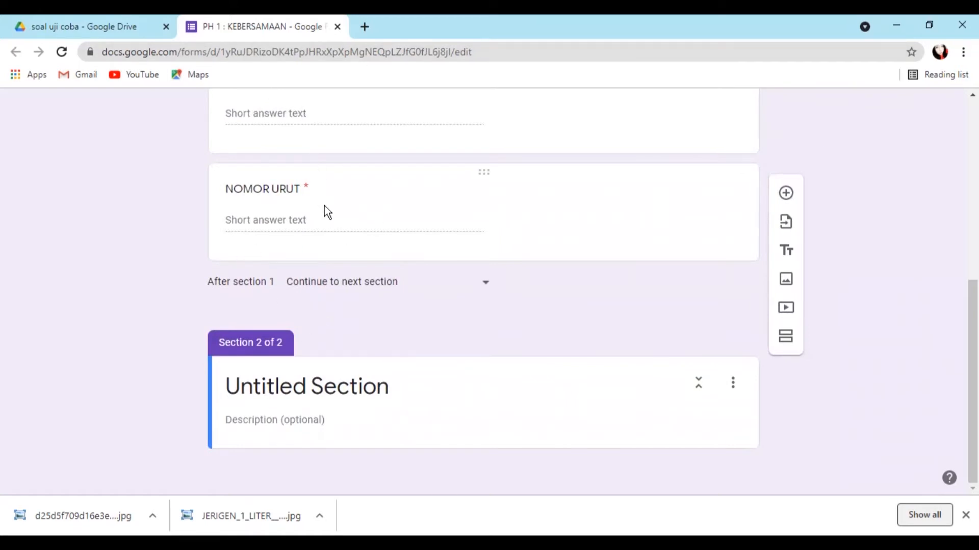
left_click(357, 386)
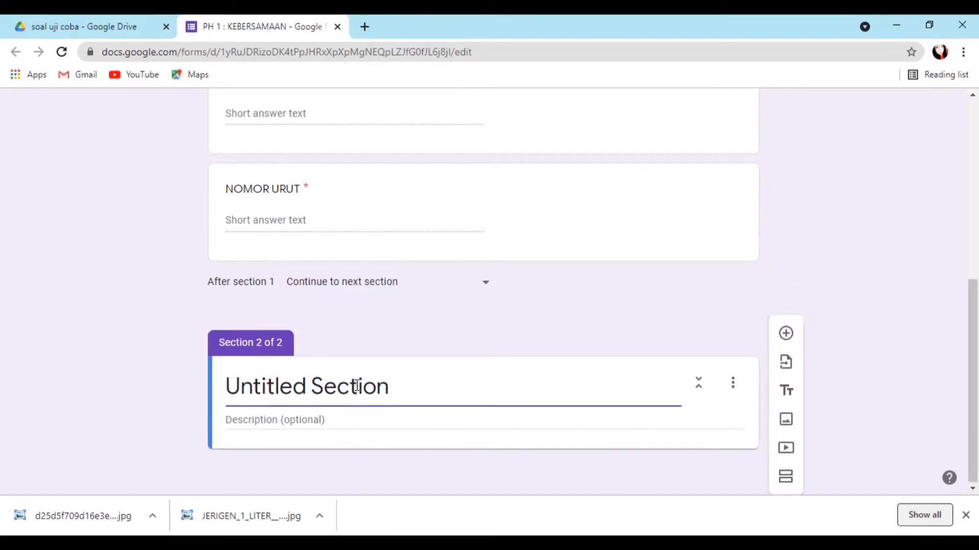
left_click_drag(409, 388, 170, 373)
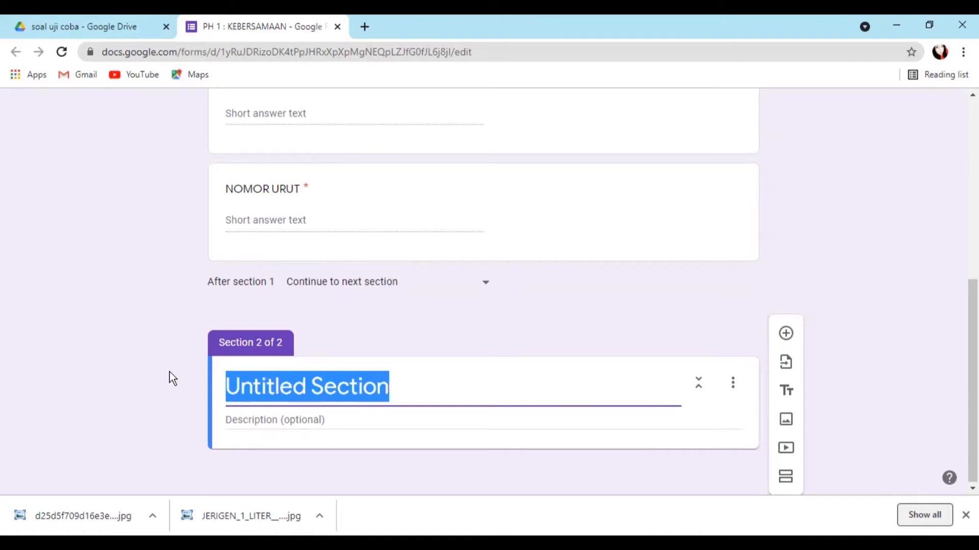
key("BackSpace")
type("I. ")
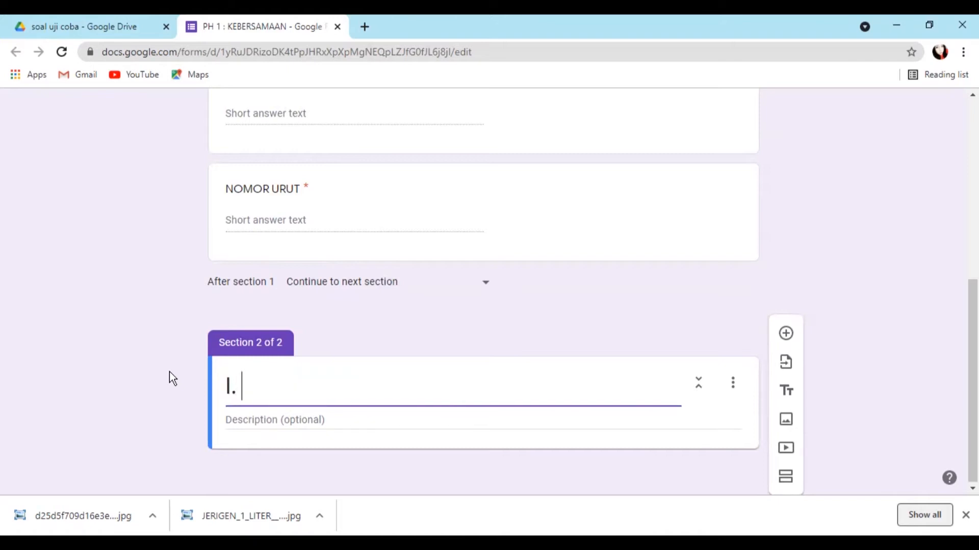
type("Pilihla")
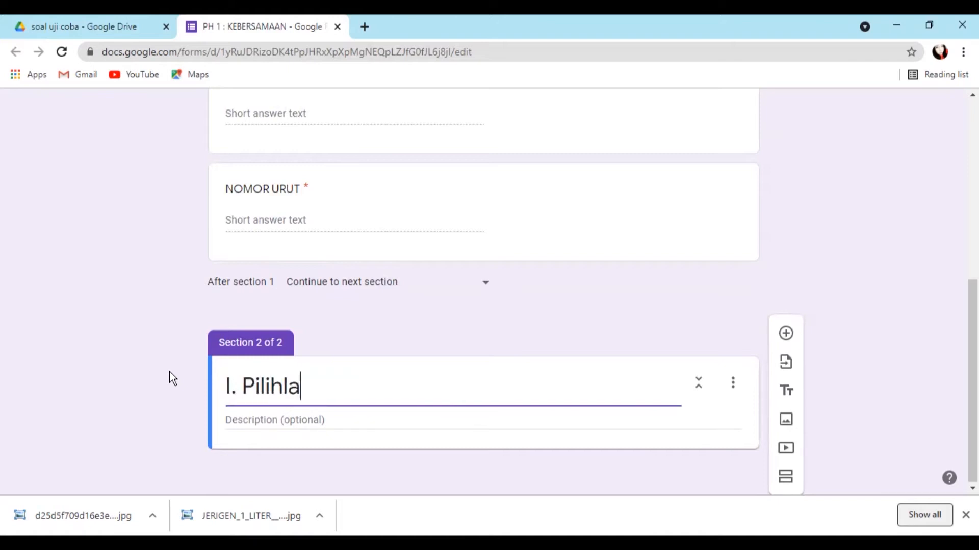
type("h jawaban")
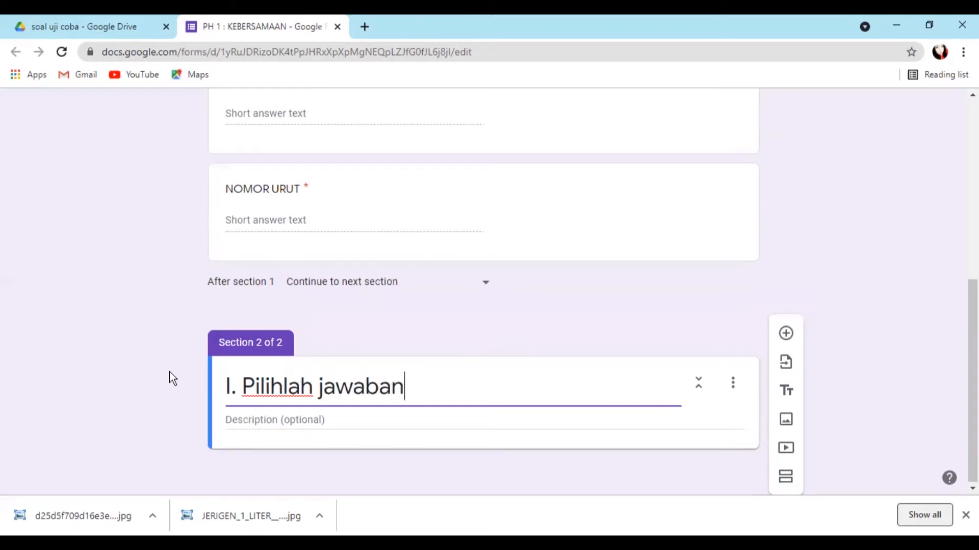
type(" yang pala")
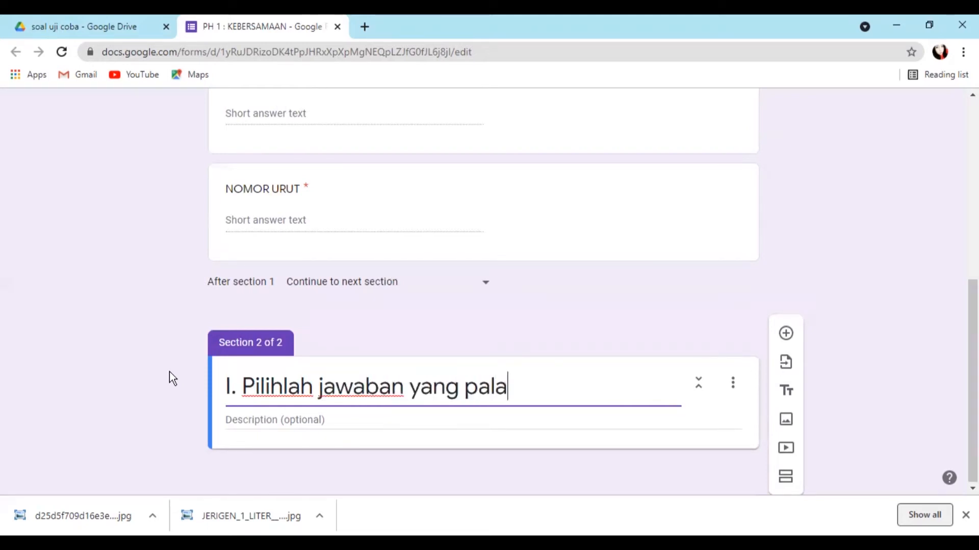
key("BackSpace")
type("ing t")
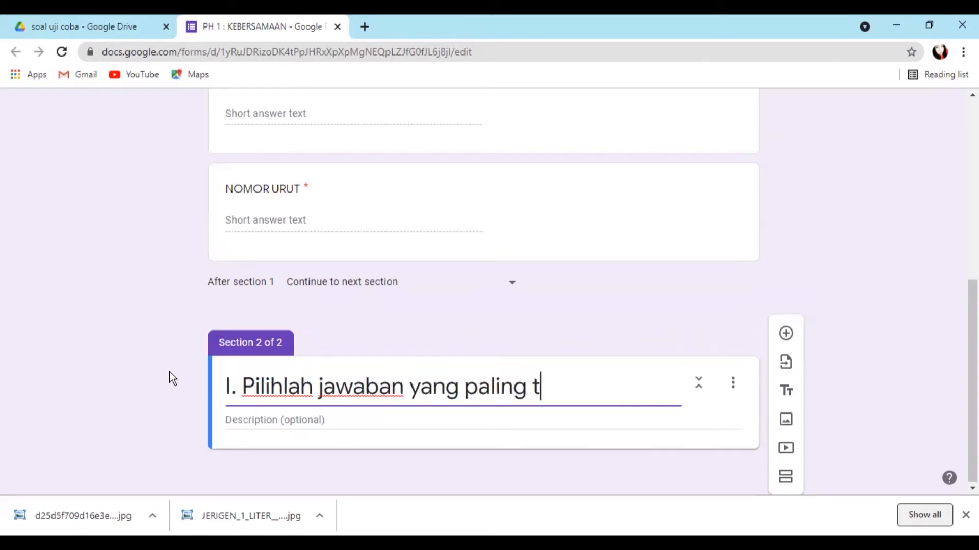
type("epat!")
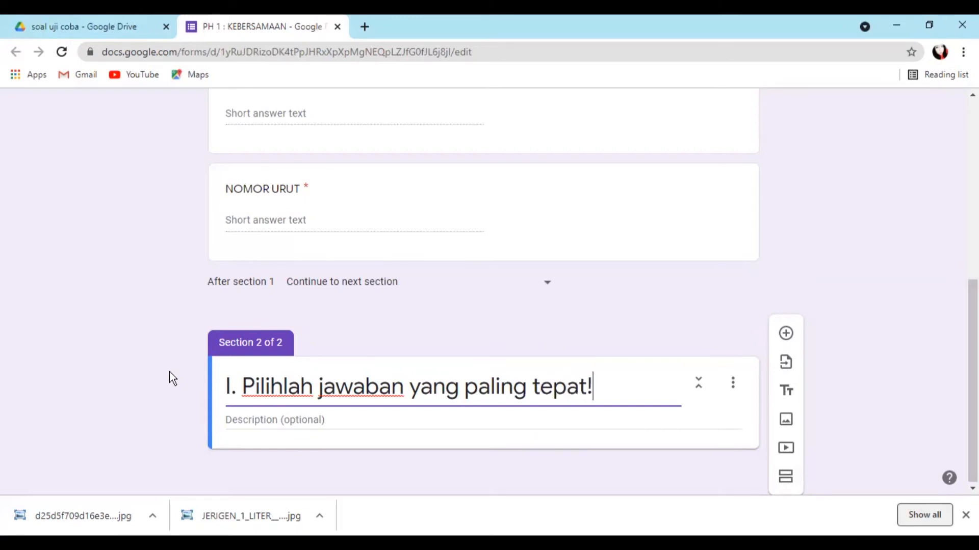
left_click(888, 362)
left_click(605, 386)
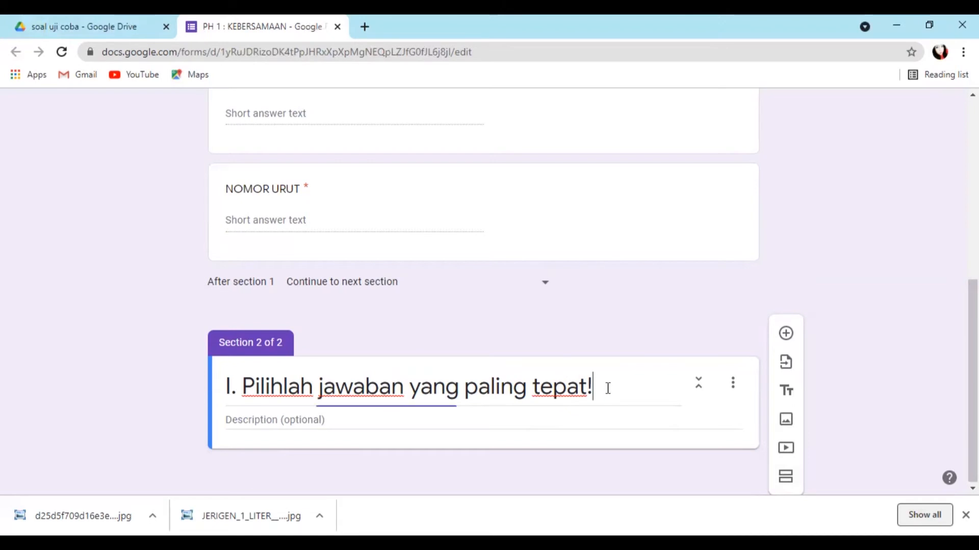
In the form settings, remove the restriction to users in the organization and limit respondents to 1 response.
scroll(795, 279, "up", 10)
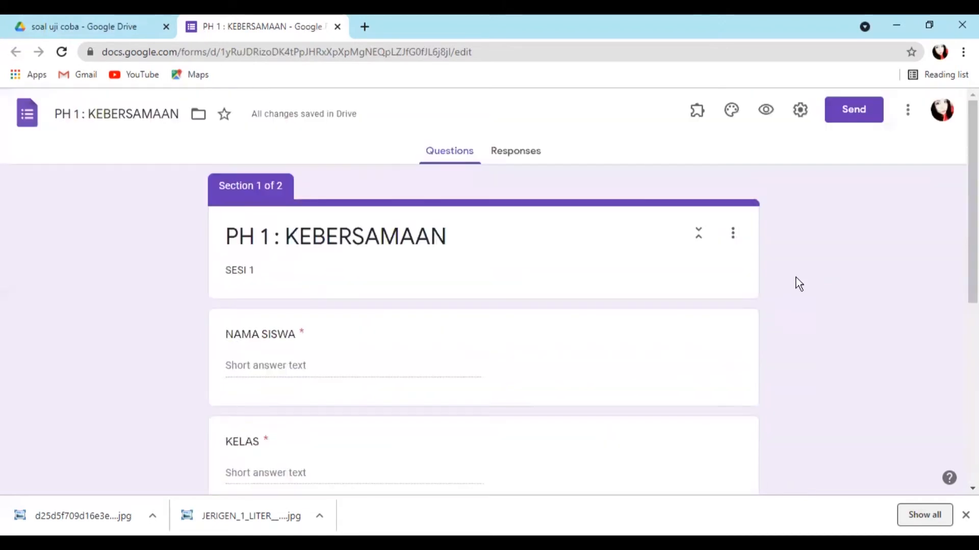
left_click(800, 111)
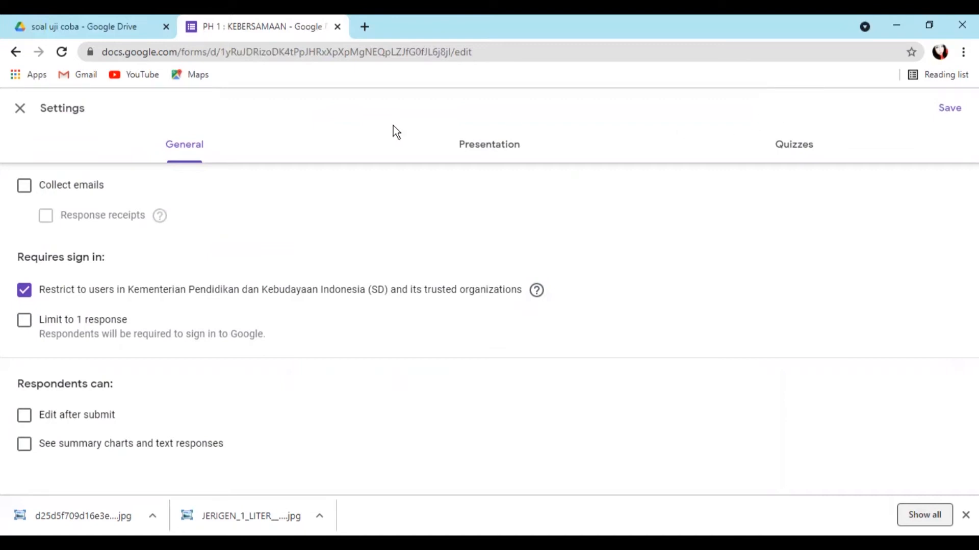
left_click(24, 291)
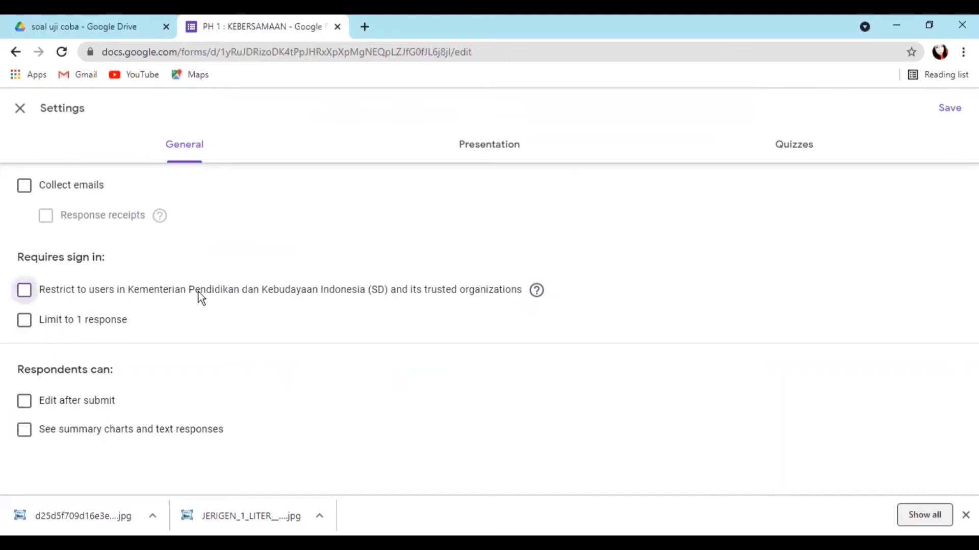
left_click(24, 320)
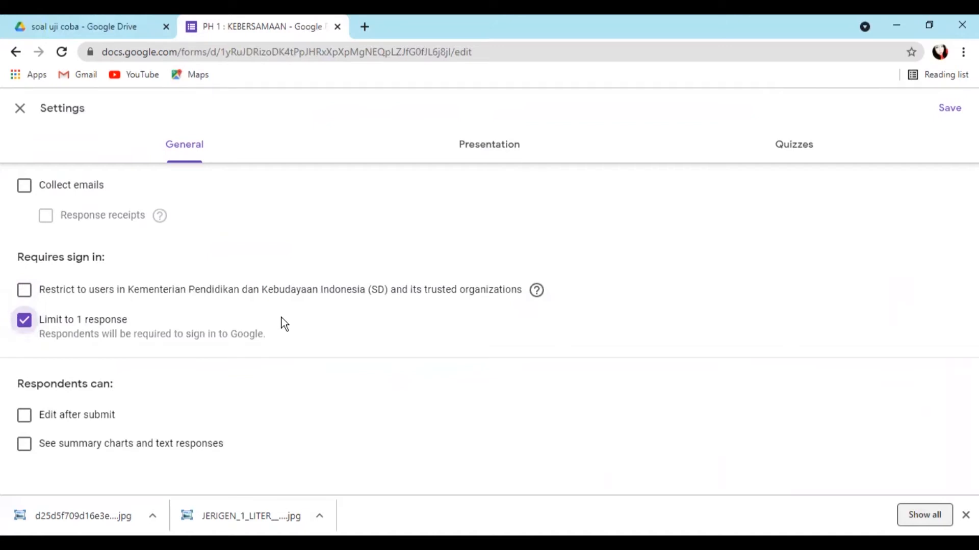
Set the form's confirmation message to "Terima kasih telah menyelesaikan PH 1".
left_click(501, 153)
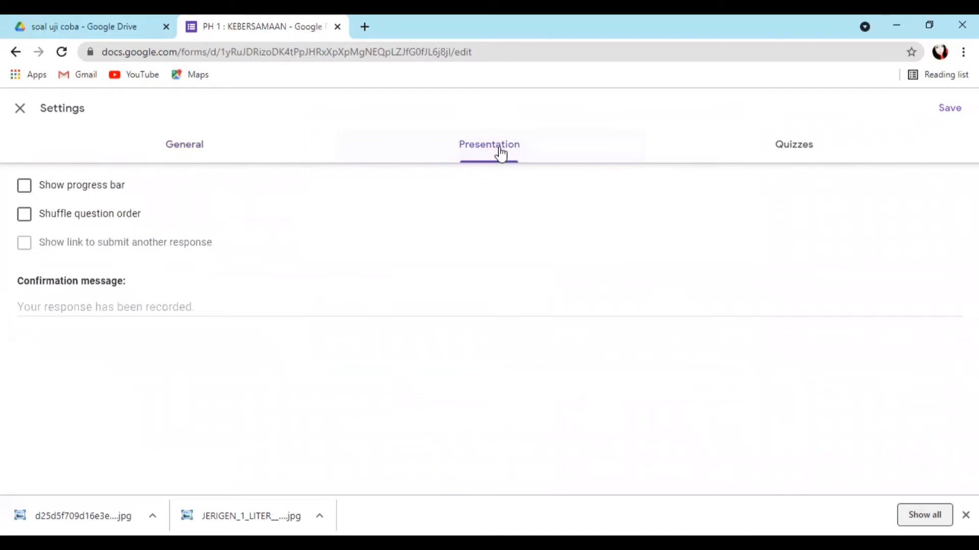
left_click(153, 309)
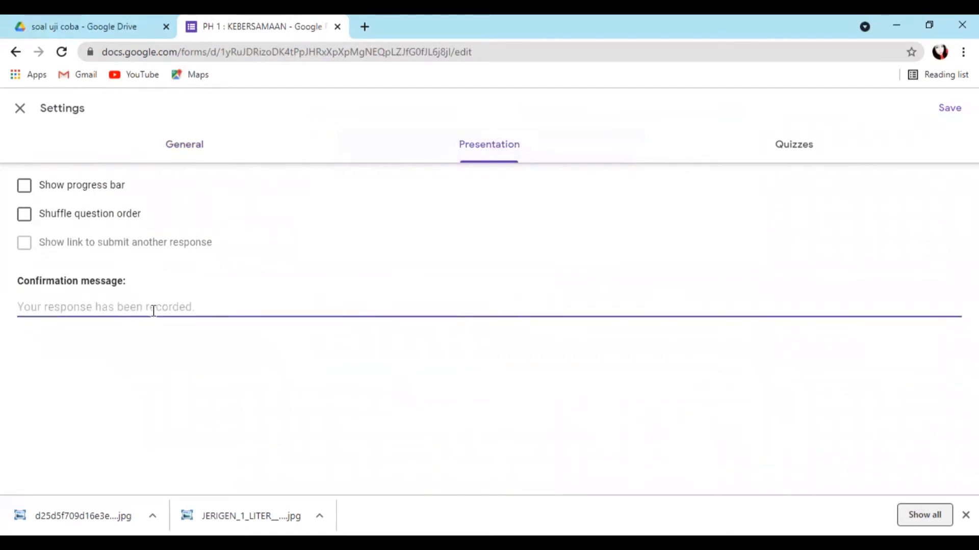
type("Terima kasih ")
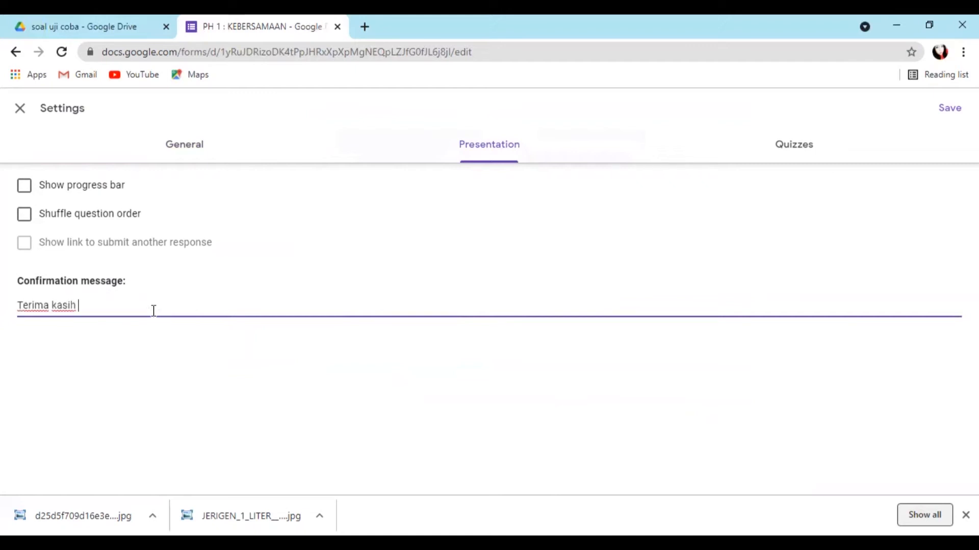
type("telah menyele")
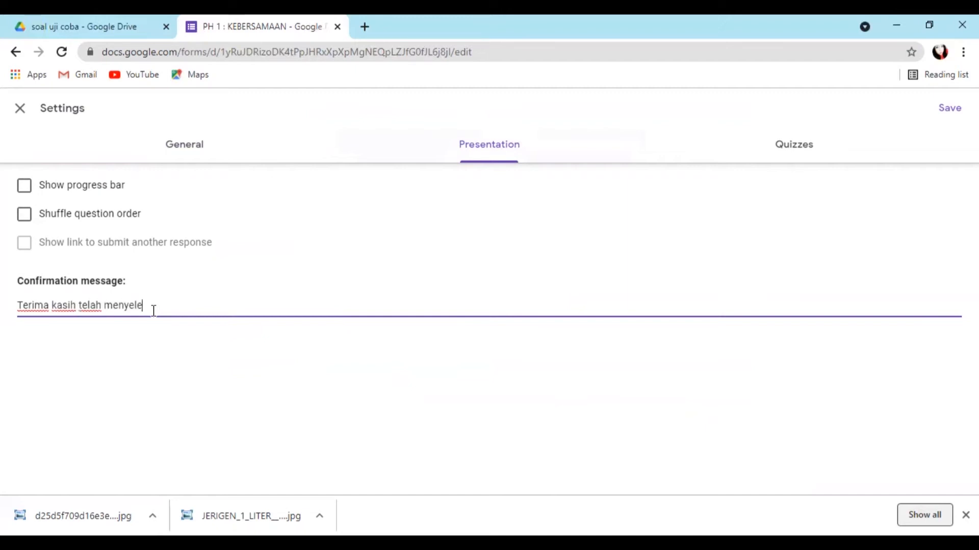
type("saikan PH 1")
Make the form a quiz and set its grades to be released later, after manual review.
left_click(802, 148)
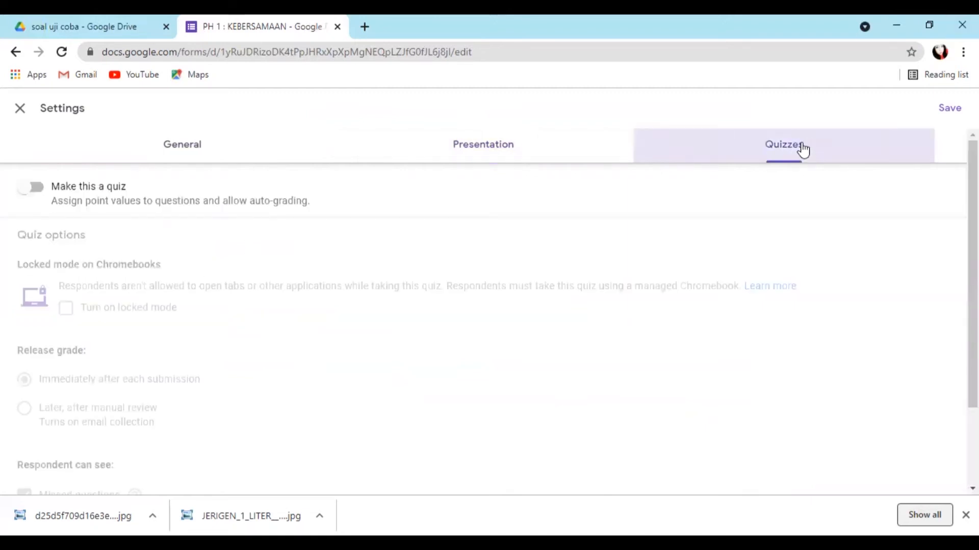
left_click(35, 189)
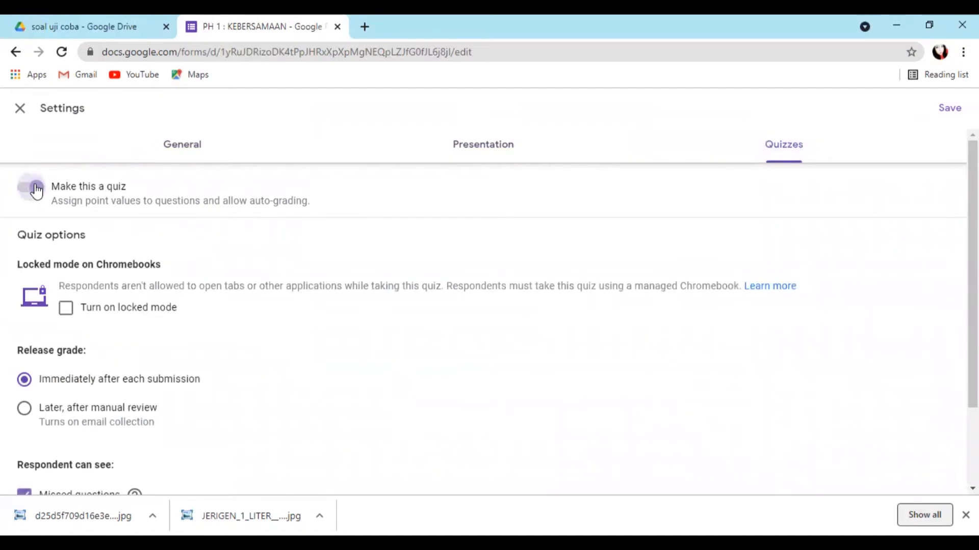
scroll(306, 357, "down", 1)
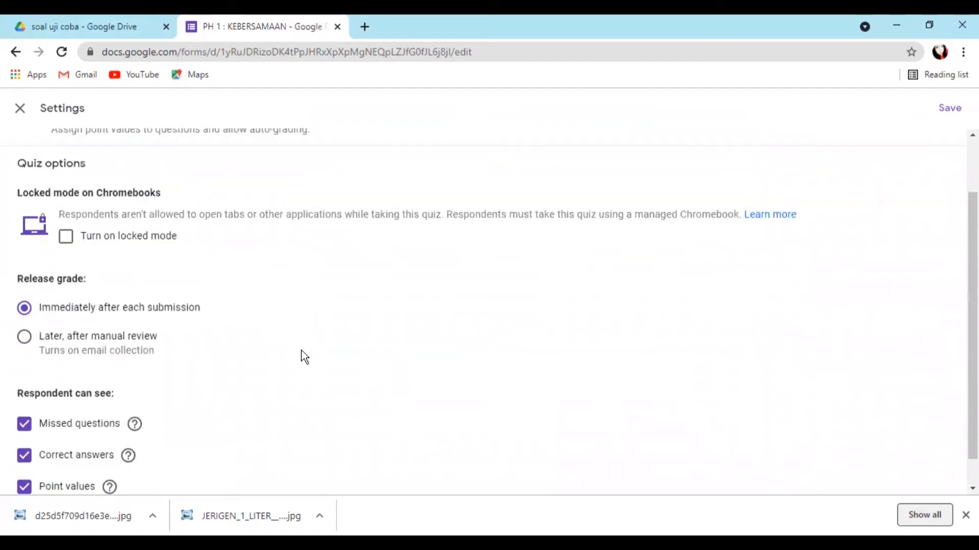
left_click(26, 342)
Stop respondents from seeing correct answers and point values, and save the form settings.
scroll(144, 355, "down", 1)
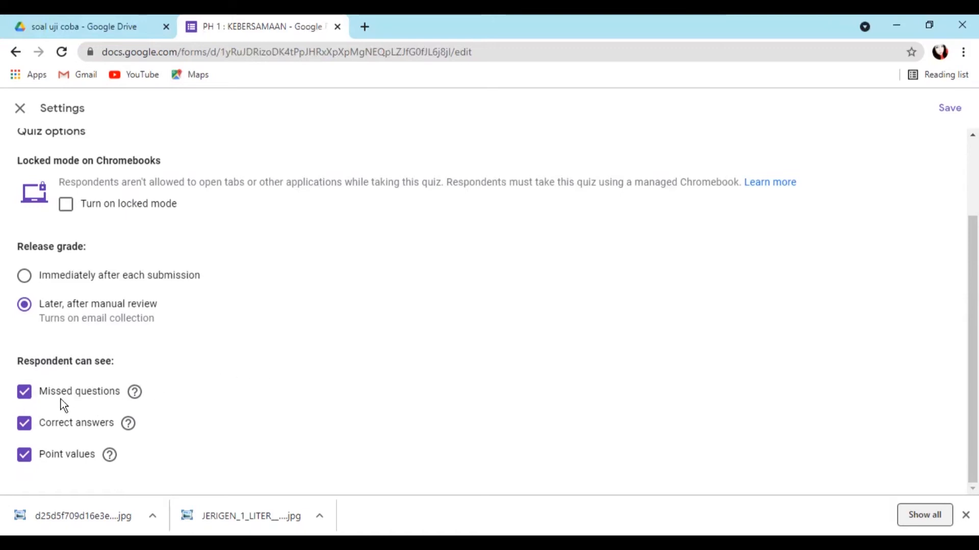
left_click(23, 428)
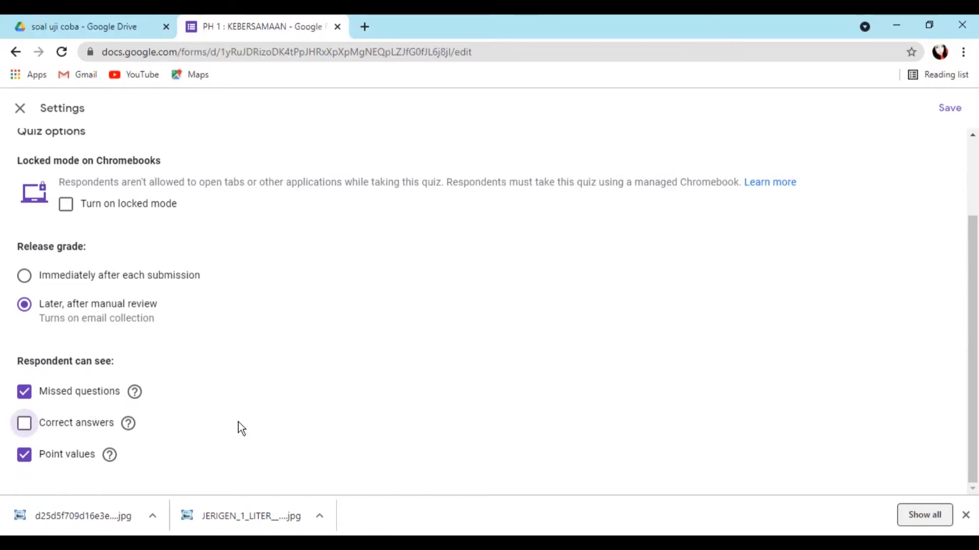
left_click(24, 455)
scroll(455, 356, "up", 3)
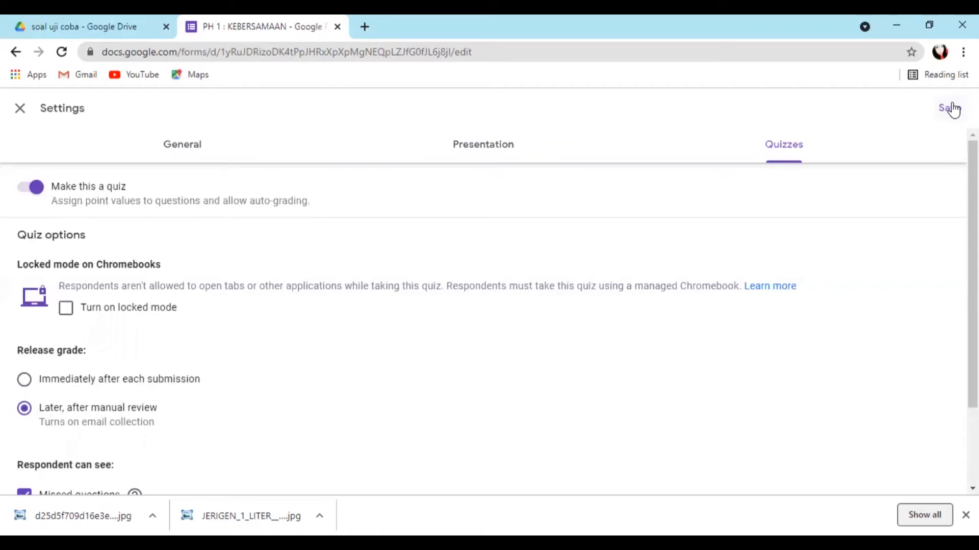
left_click(950, 108)
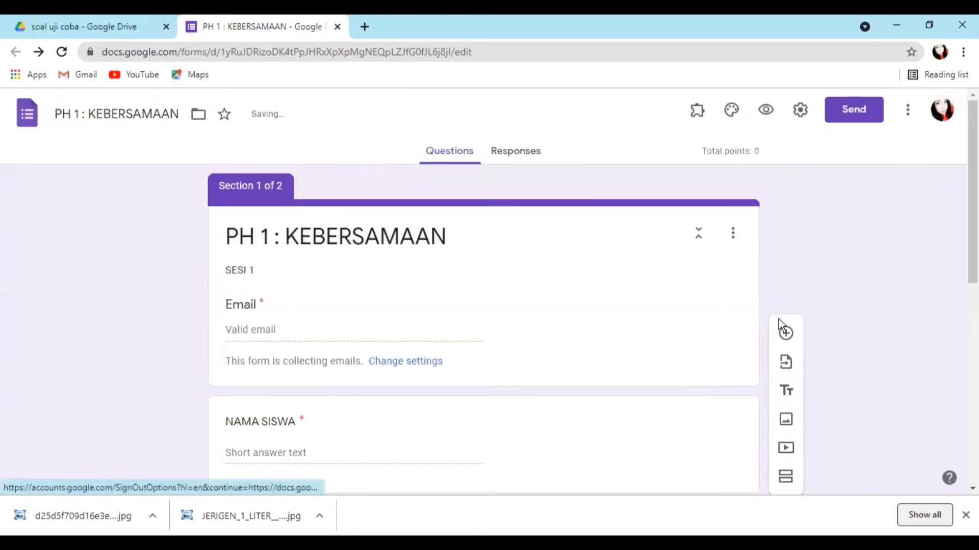
scroll(843, 304, "down", 1)
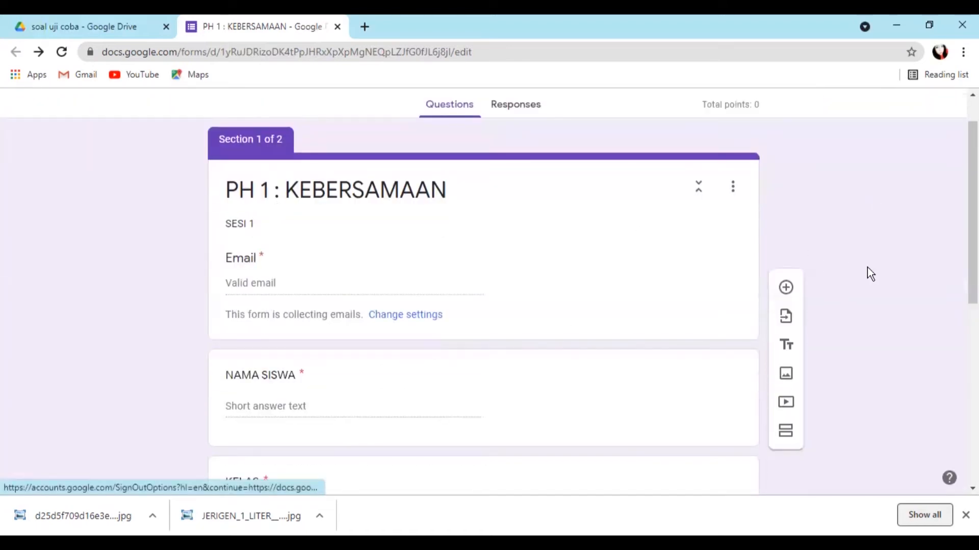
scroll(629, 341, "down", 7)
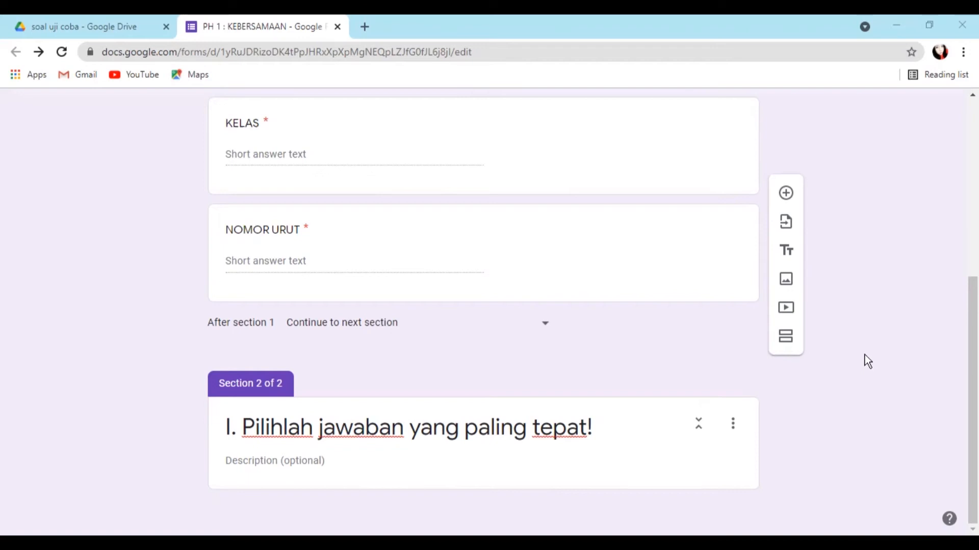
scroll(862, 352, "up", 6)
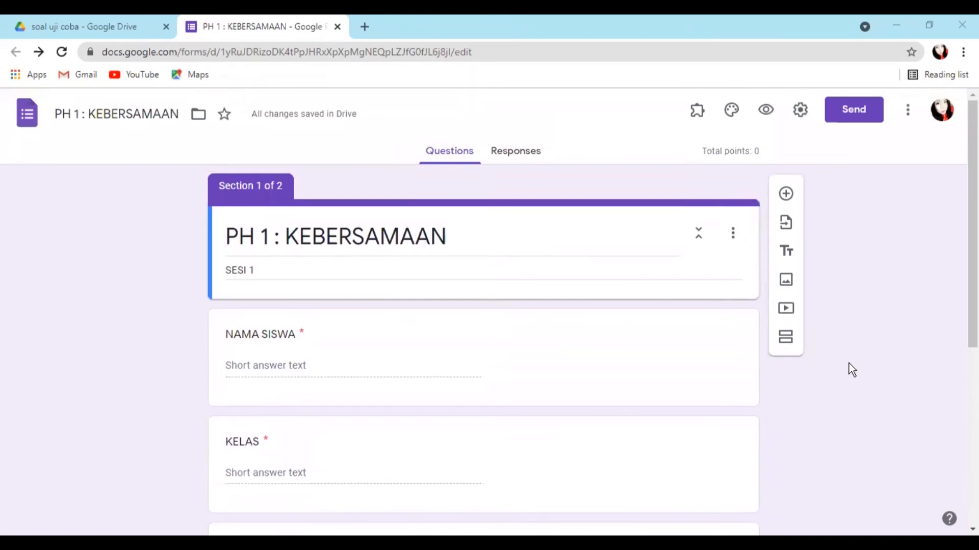
Search the Google Workspace Marketplace for the "Form Builder" add-on.
left_click(909, 118)
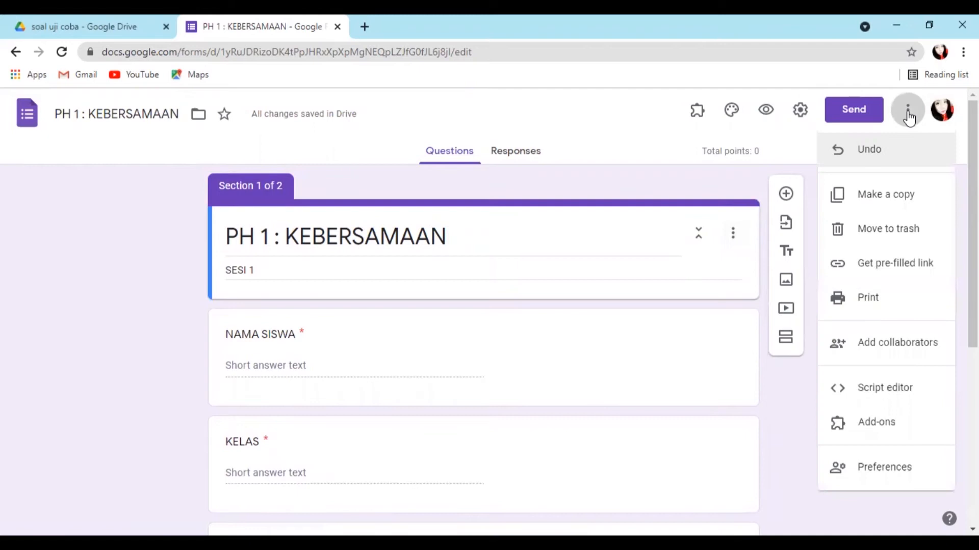
left_click(884, 430)
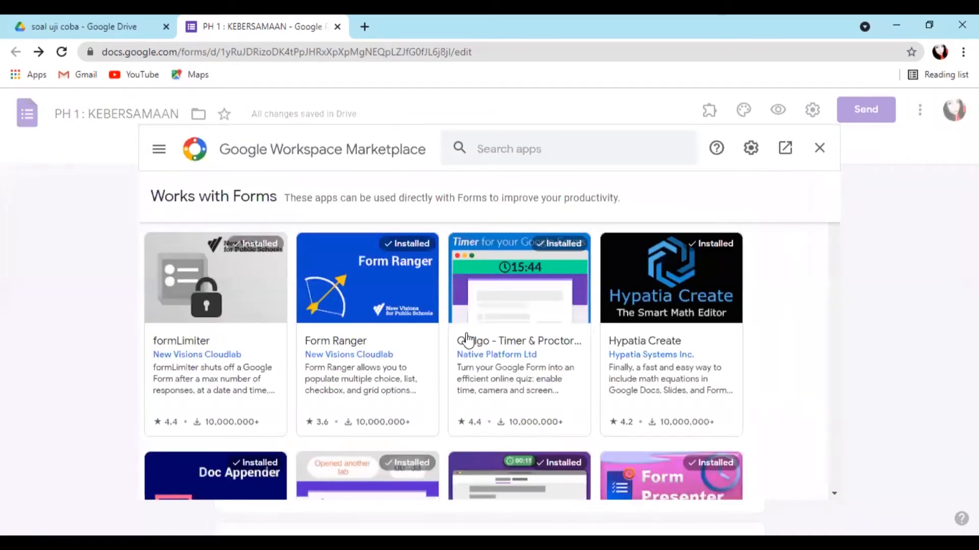
left_click(510, 150)
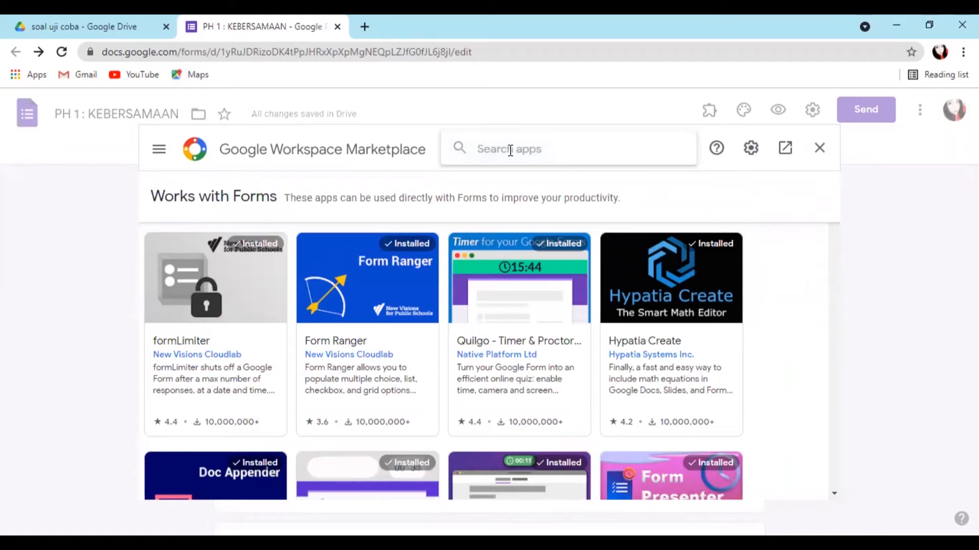
type("for")
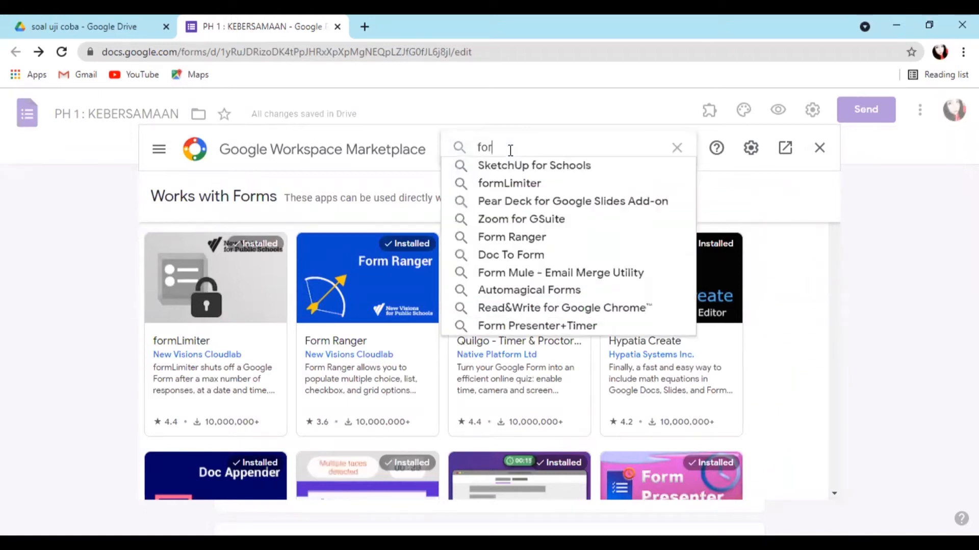
type("m bui")
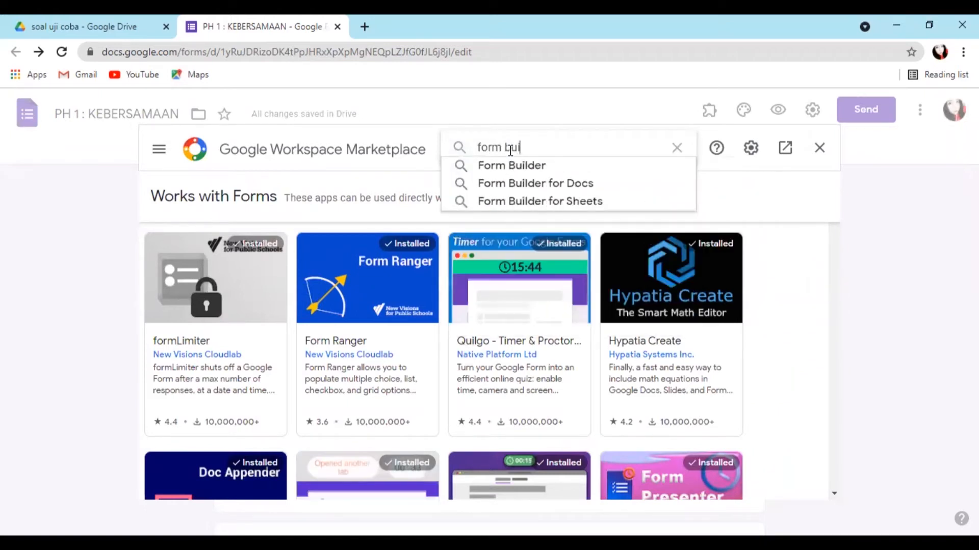
left_click(541, 164)
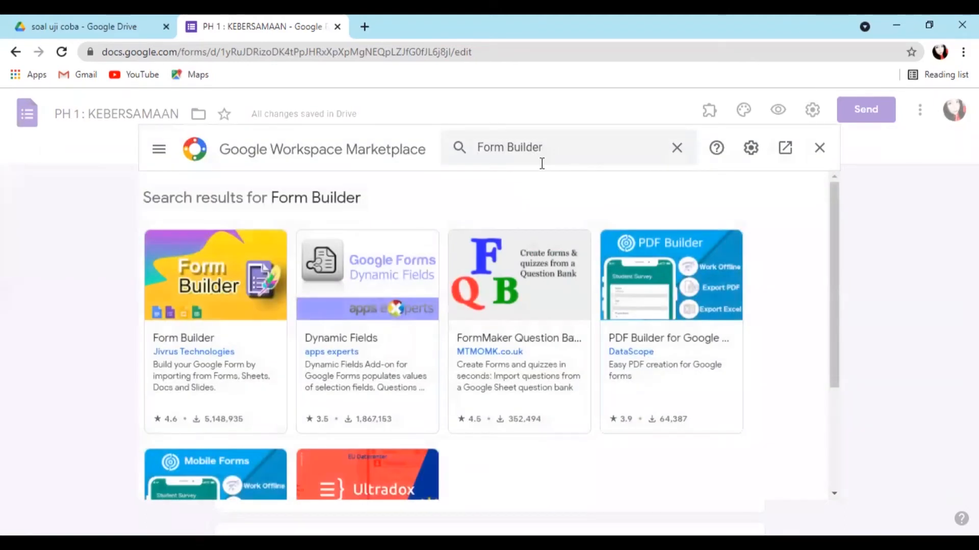
Install the Form Builder add-on by Jivrus Technologies with the requested permission and return to the form.
left_click(206, 312)
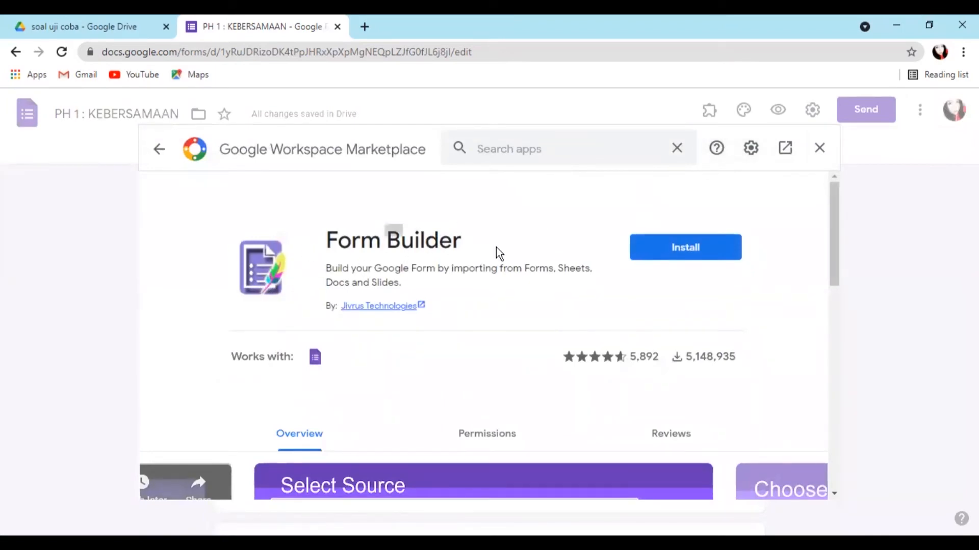
left_click(694, 248)
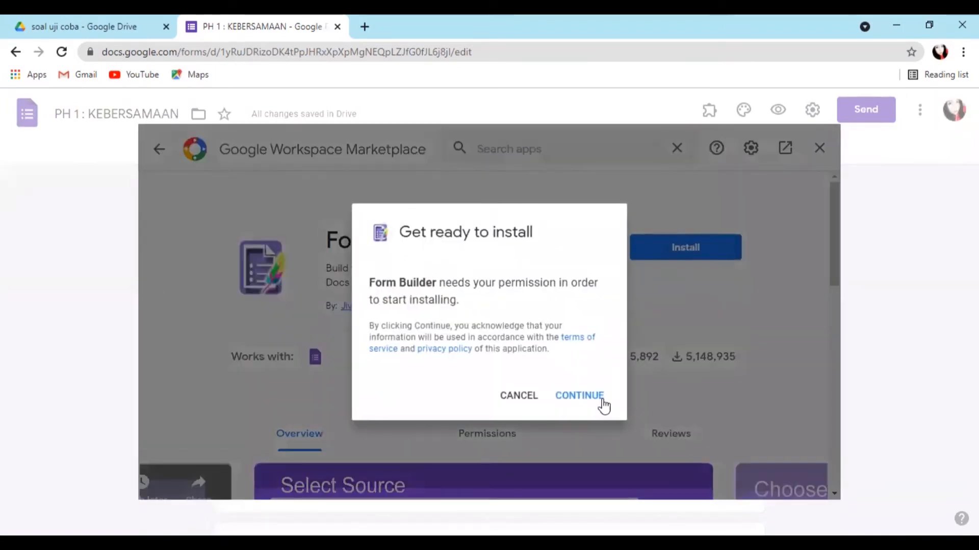
left_click(586, 401)
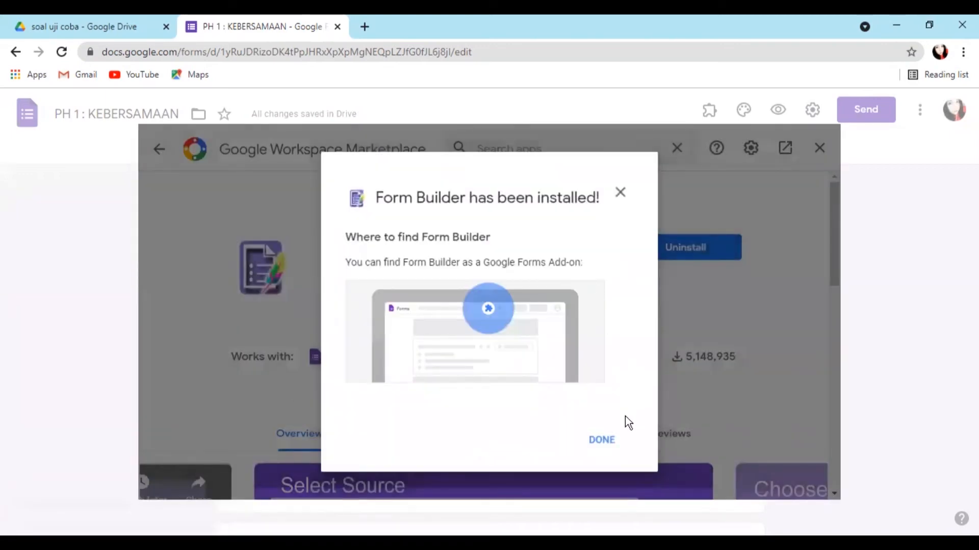
left_click(611, 439)
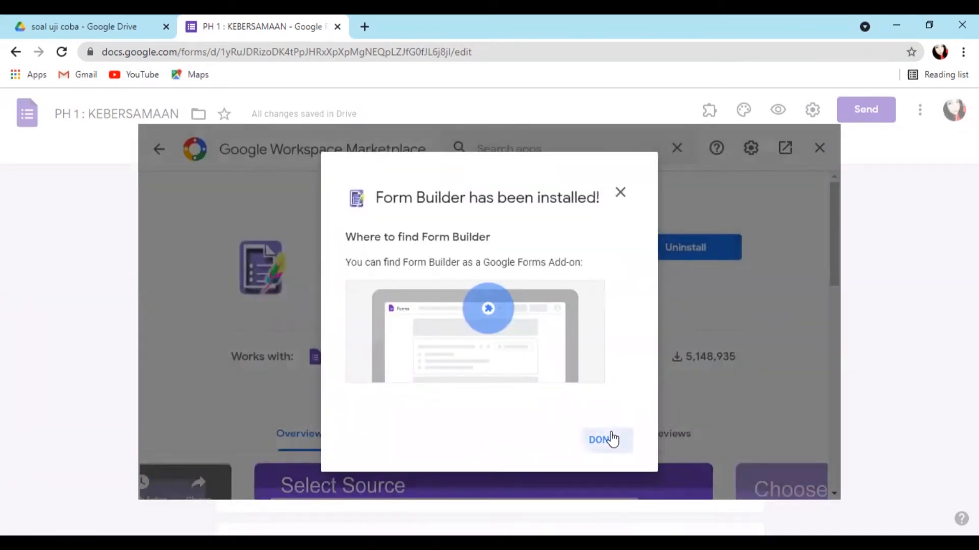
left_click(819, 153)
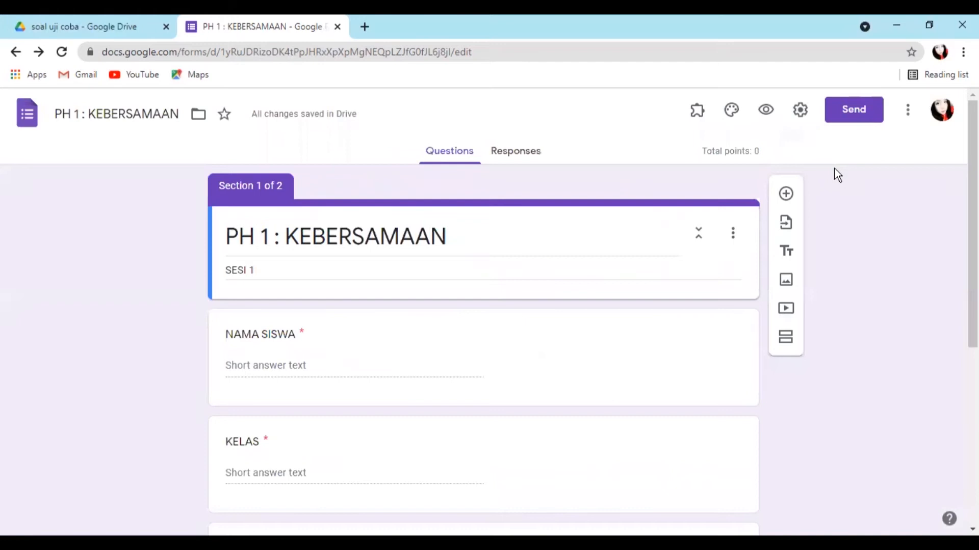
Start the Form Builder add-on and select section 2, "I. Pilihlah jawaban yang paling tepat!", in the form.
left_click(698, 115)
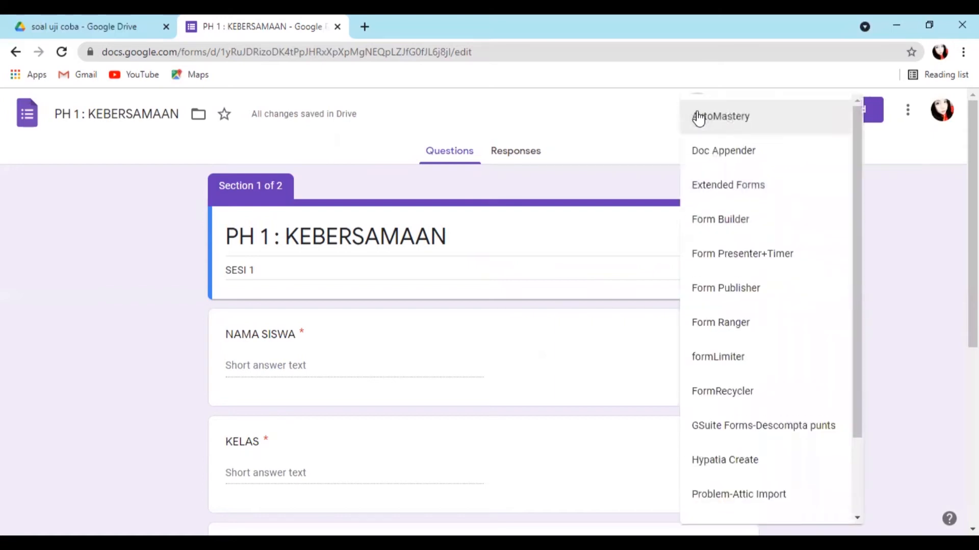
left_click(716, 224)
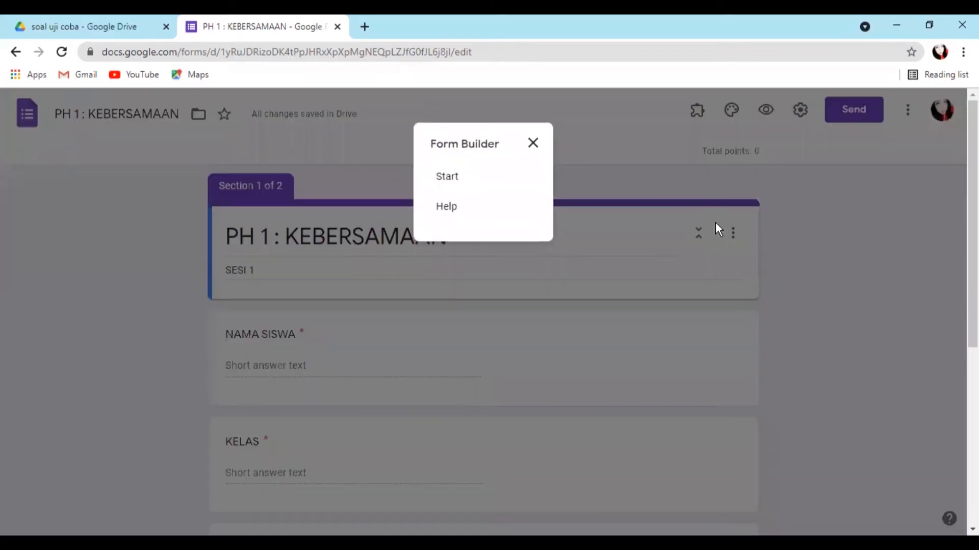
left_click(459, 177)
scroll(524, 270, "down", 6)
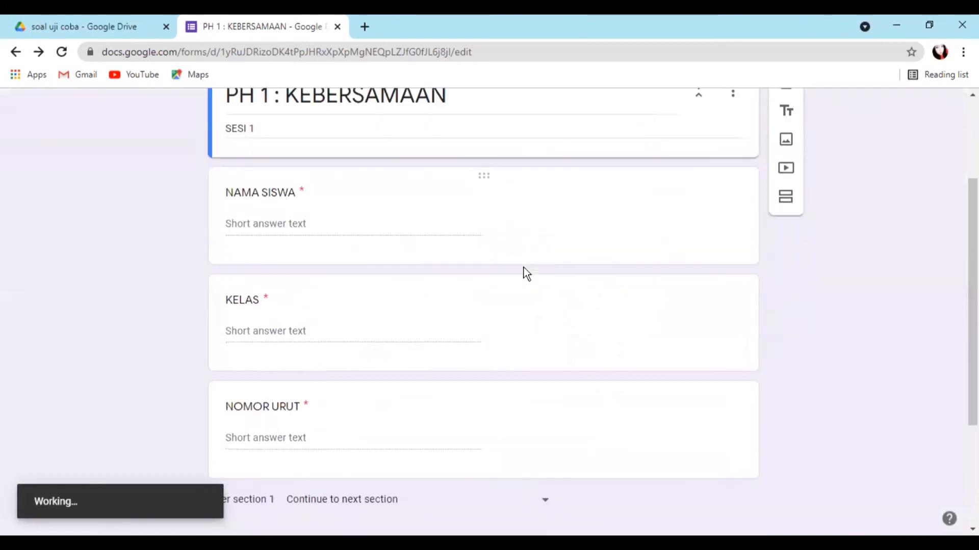
left_click(607, 426)
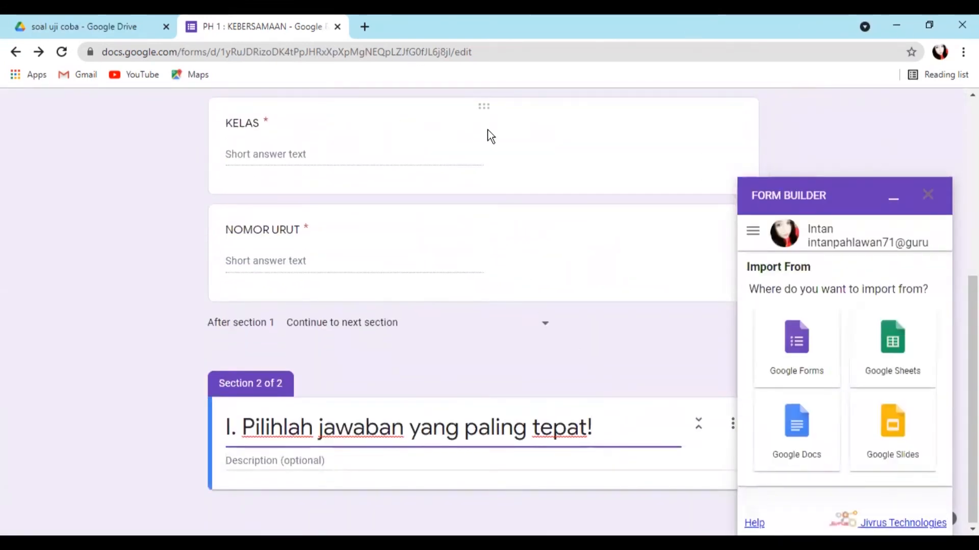
Import all five questions from the Google Docs file SOAL PG into the form, check them, and close Form Builder.
left_click(813, 438)
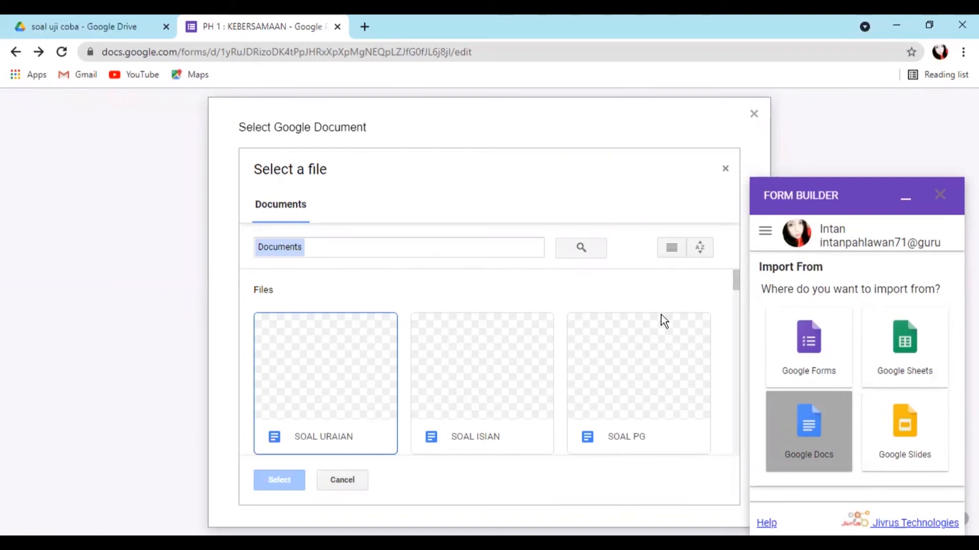
left_click(662, 387)
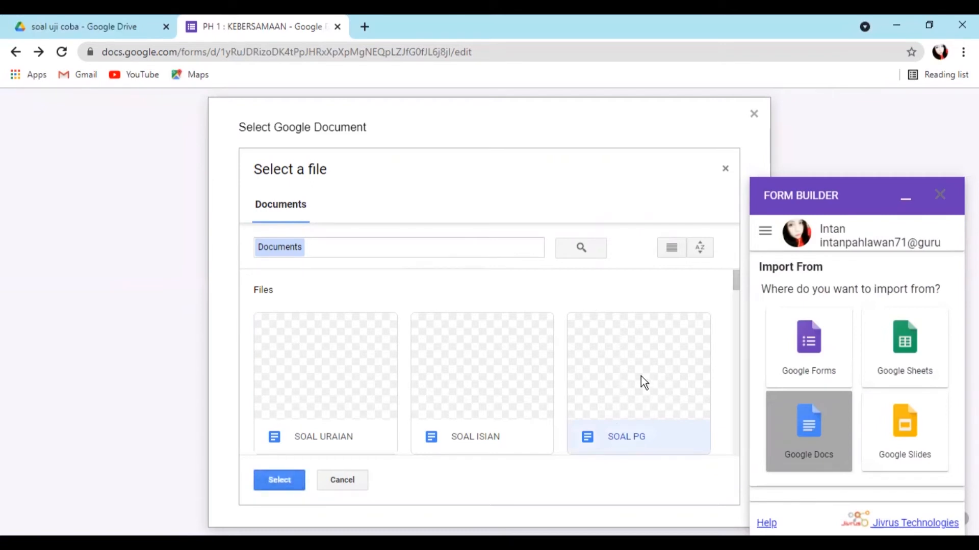
left_click(278, 481)
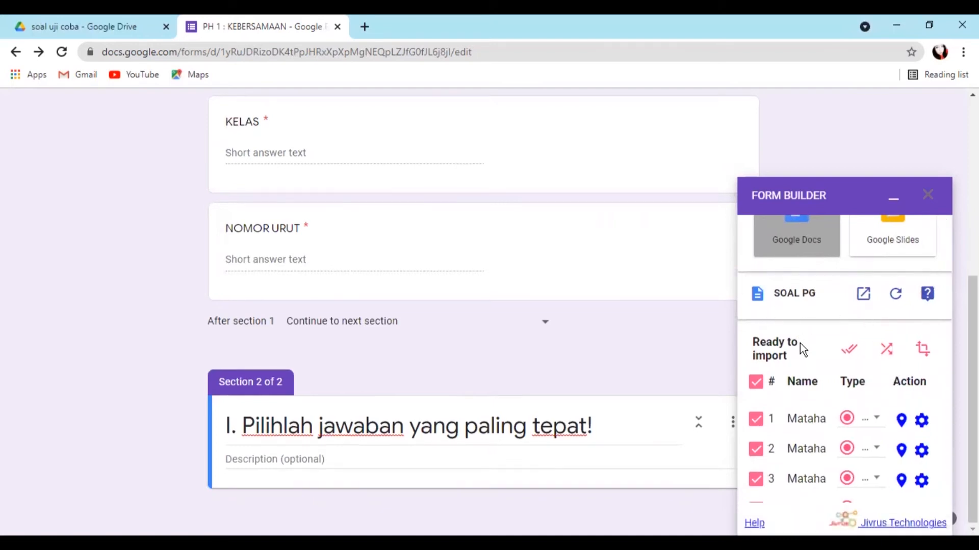
scroll(836, 388, "down", 3)
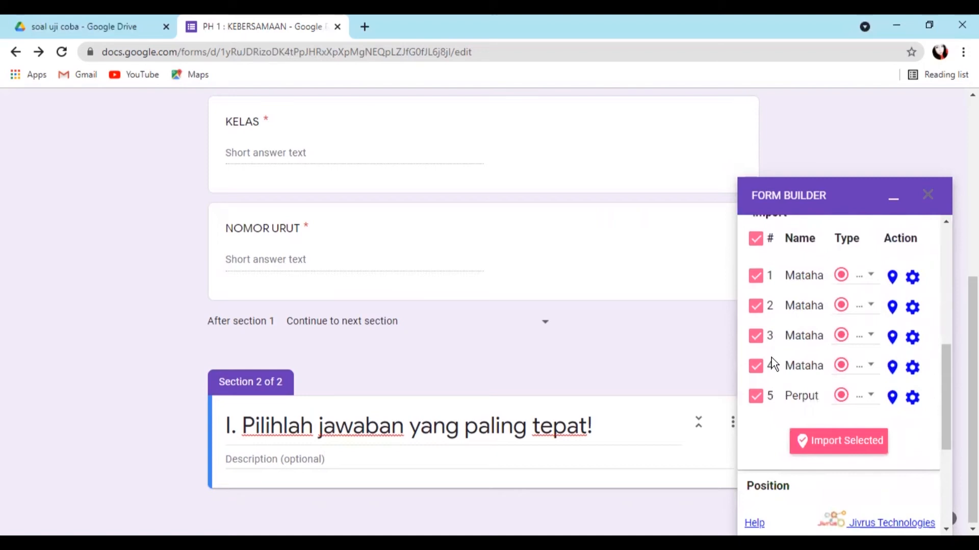
left_click(880, 440)
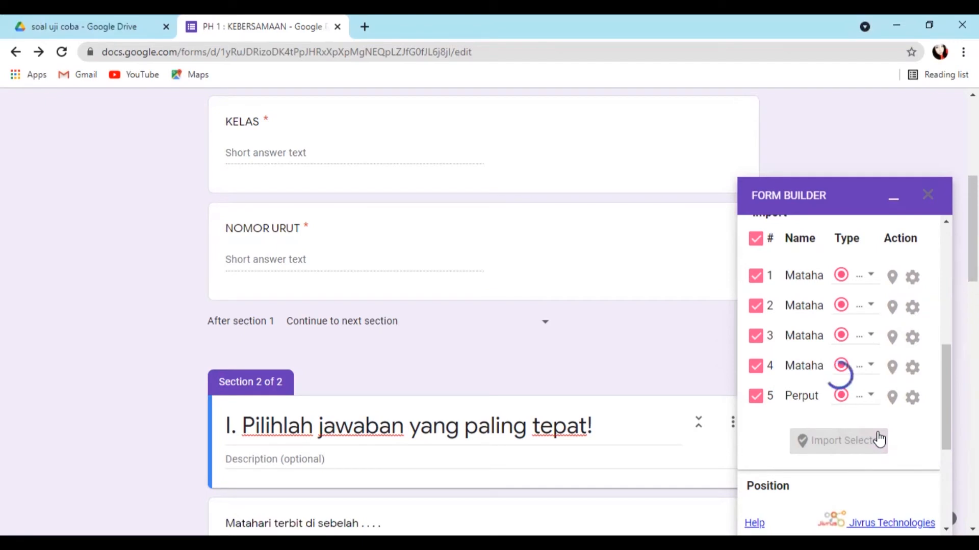
scroll(646, 353, "down", 5)
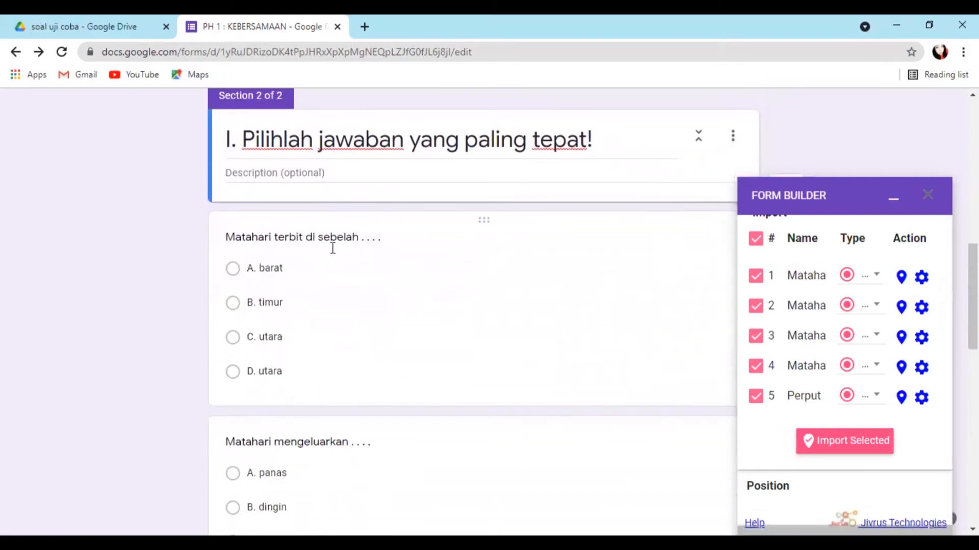
scroll(387, 368, "down", 12)
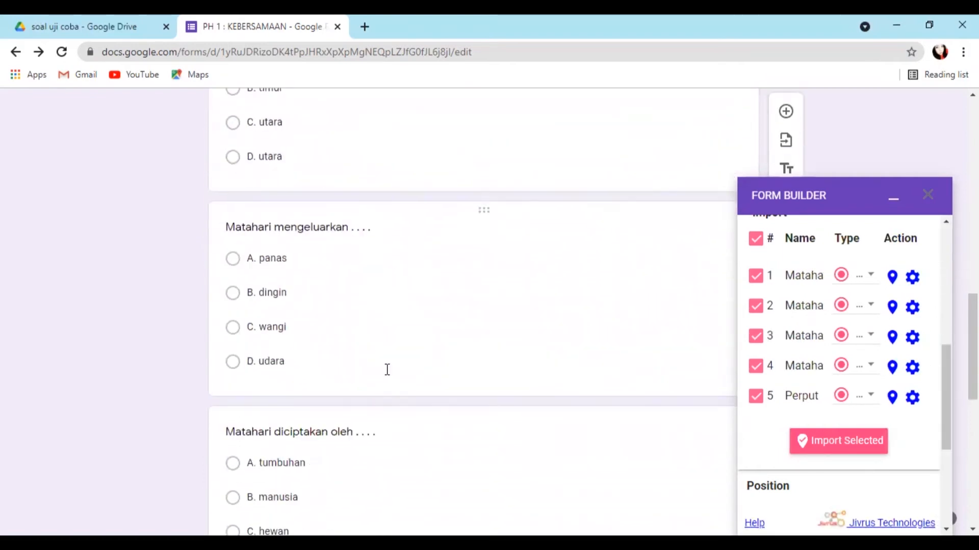
scroll(391, 371, "down", 2)
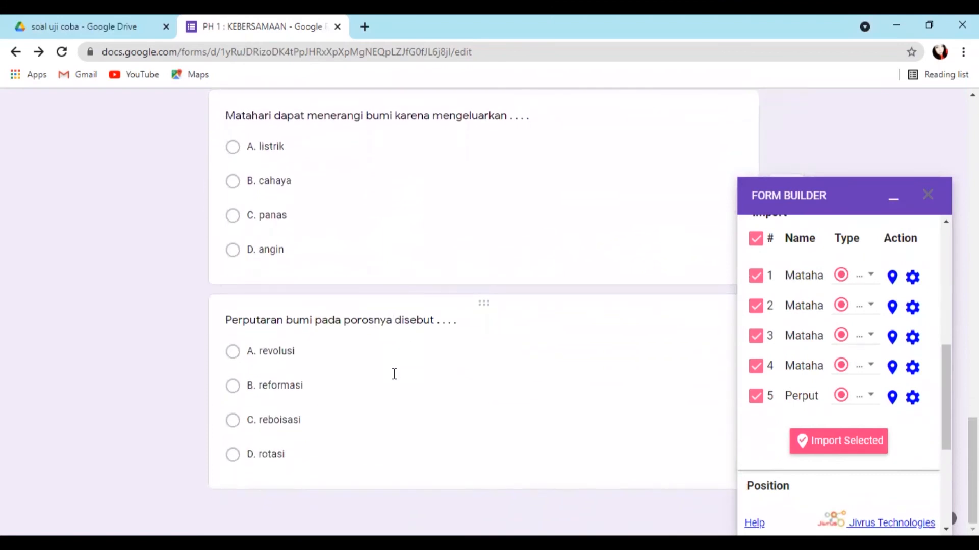
left_click(928, 195)
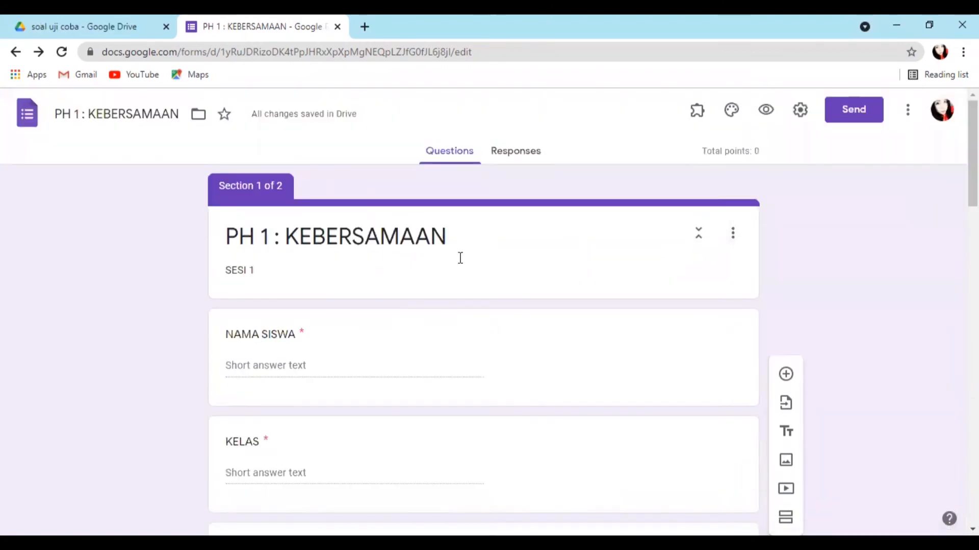
Add a section after the last multiple-choice question and title it "II. Isilah dengan jawaban singkat dan tepat!".
scroll(446, 371, "down", 13)
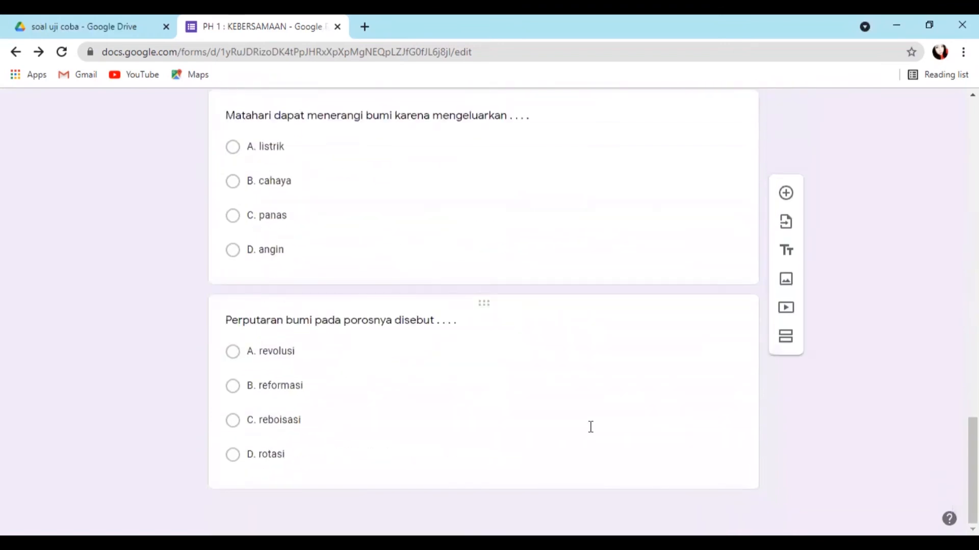
left_click(582, 419)
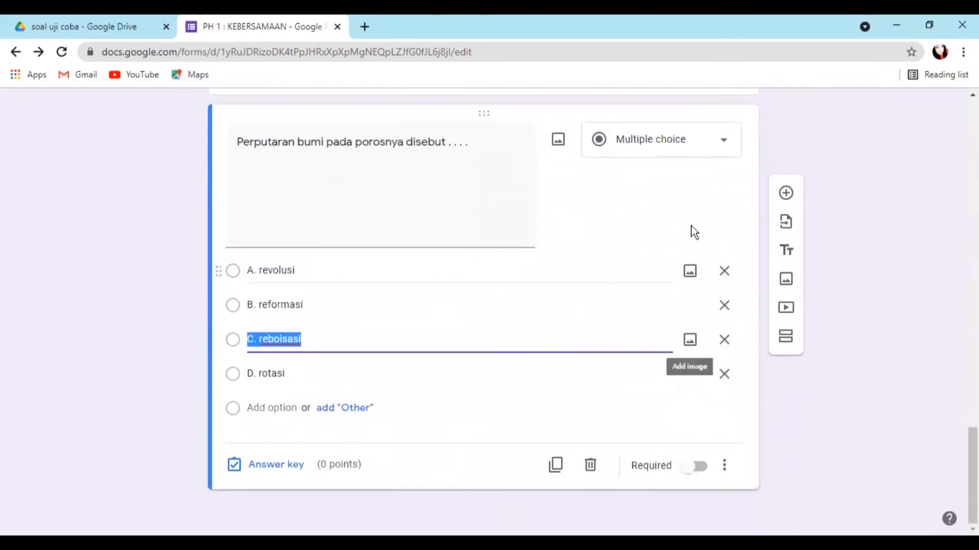
left_click(505, 164)
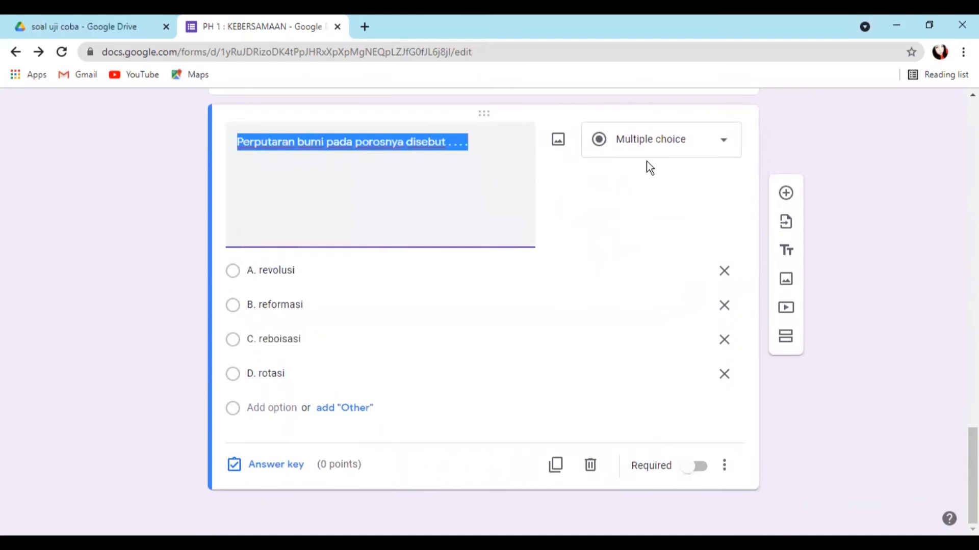
left_click(789, 343)
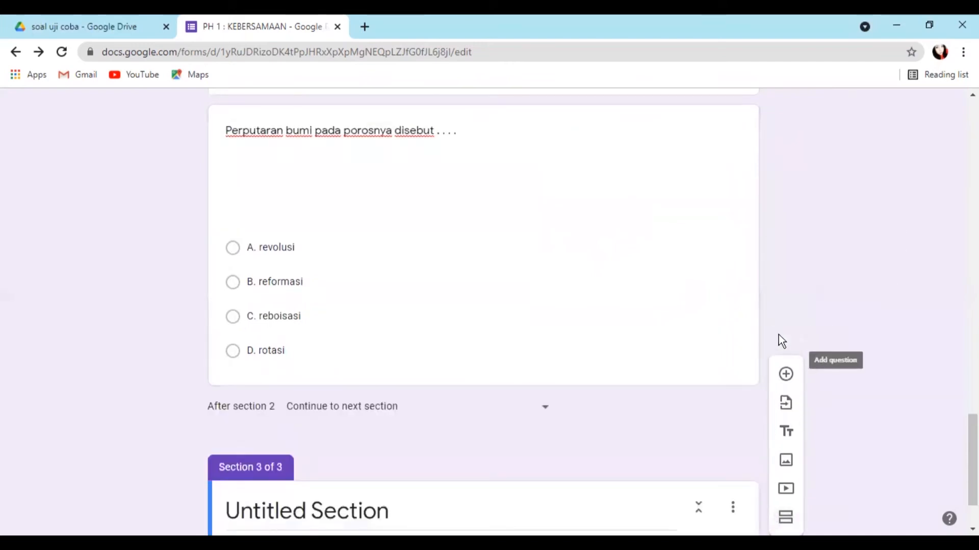
left_click_drag(400, 424, 208, 399)
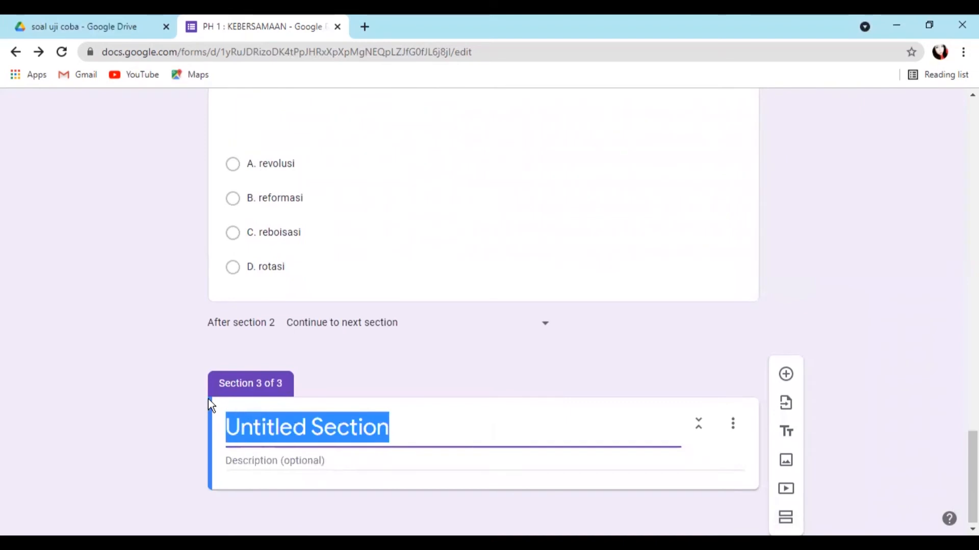
key("BackSpace")
type("II. ")
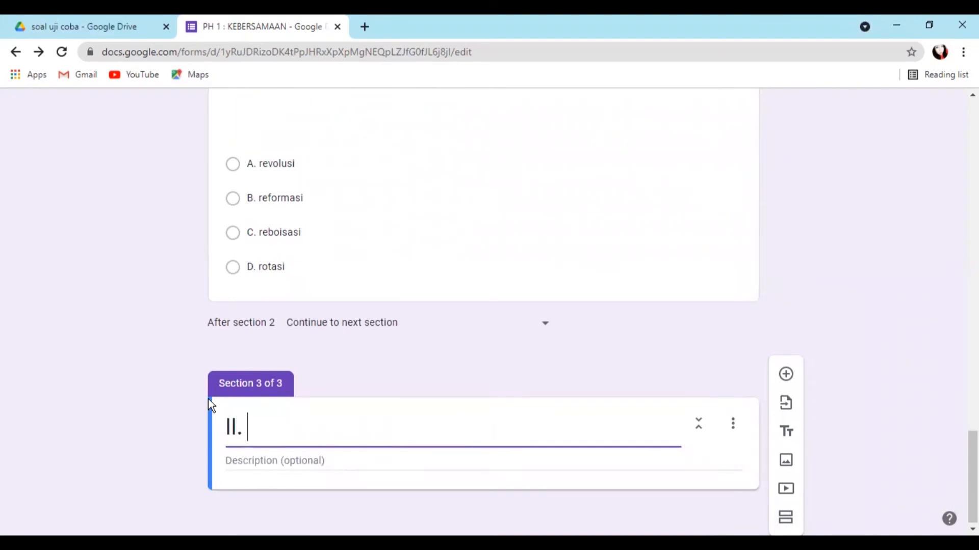
type("Isilah dengan jawaban singkat dan tepat!")
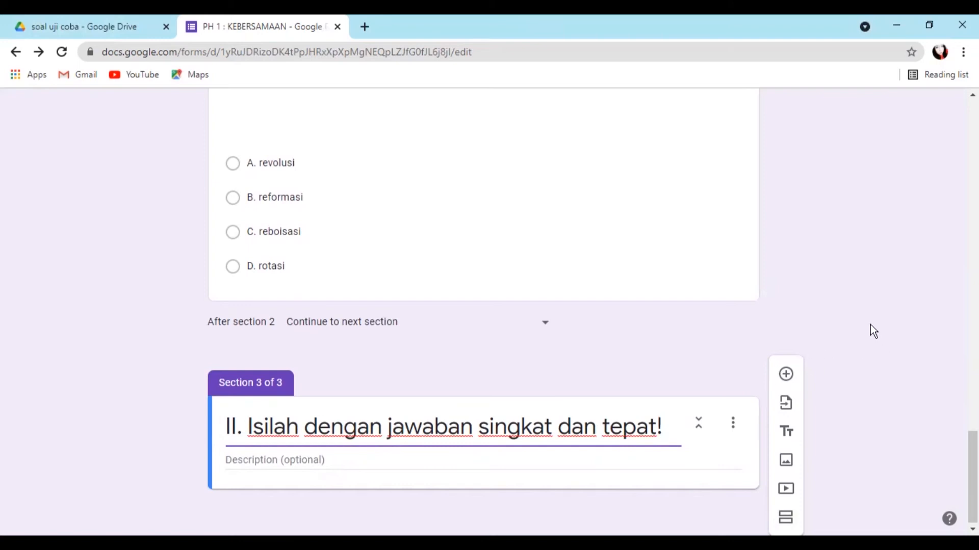
Start the Form Builder add-on again and load the questions from the Google Docs file SOAL ISIAN.
scroll(876, 322, "up", 20)
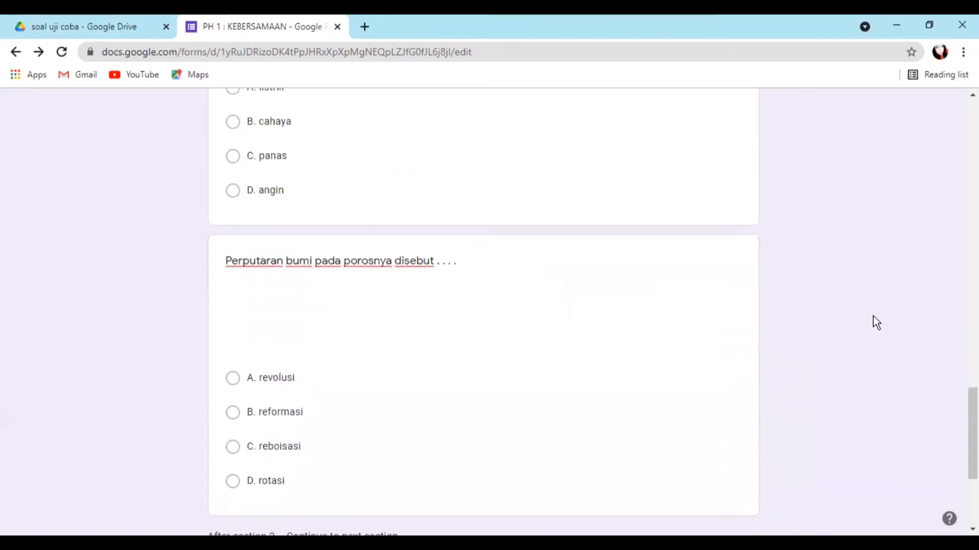
scroll(875, 322, "up", 15)
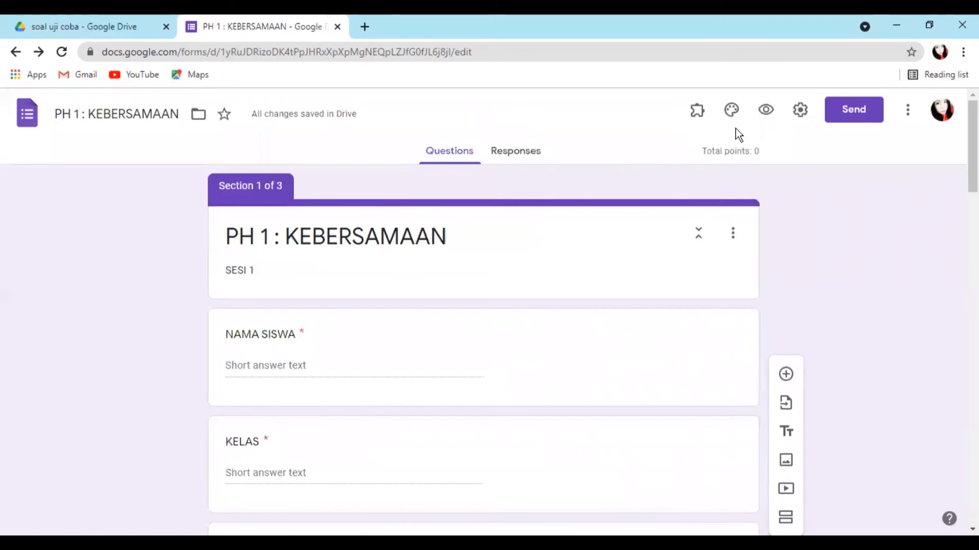
left_click(697, 112)
left_click(729, 221)
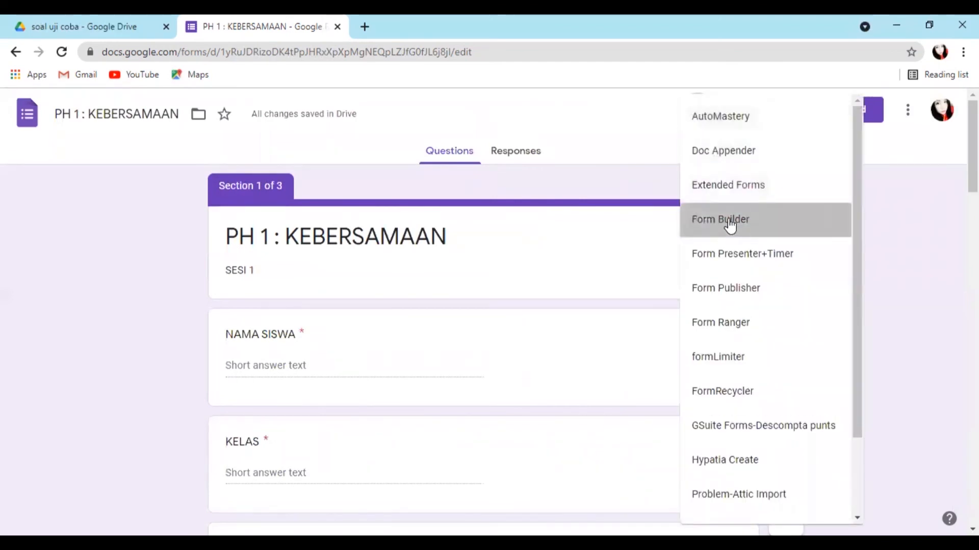
left_click(449, 177)
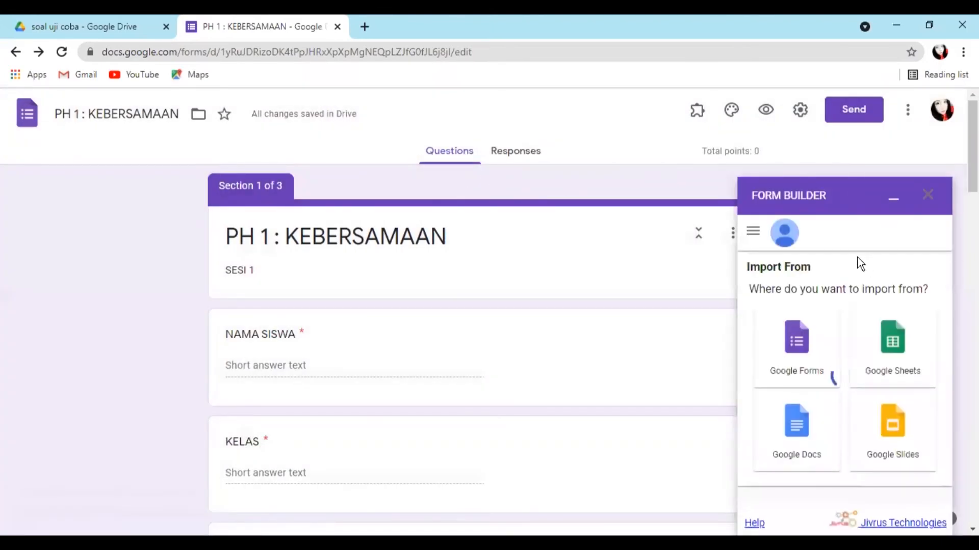
left_click(825, 436)
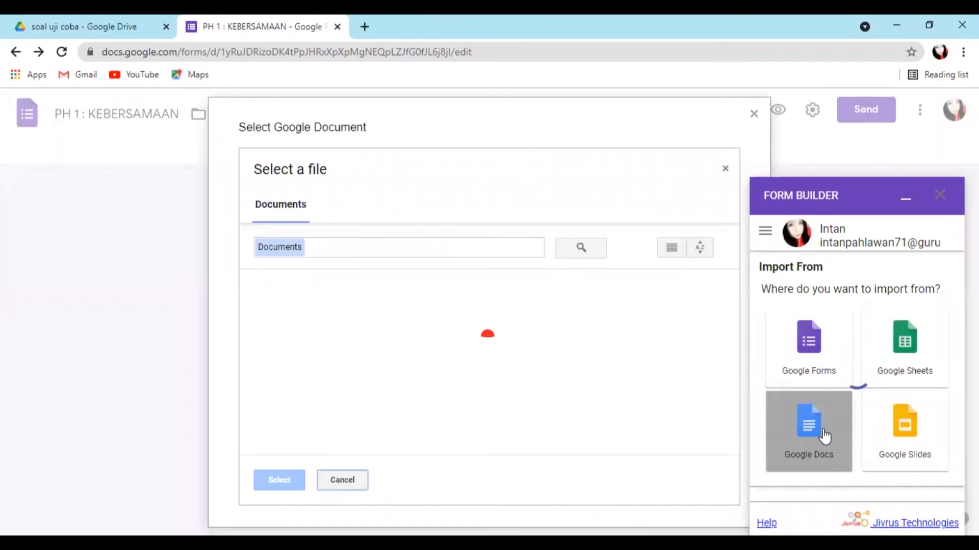
left_click(480, 394)
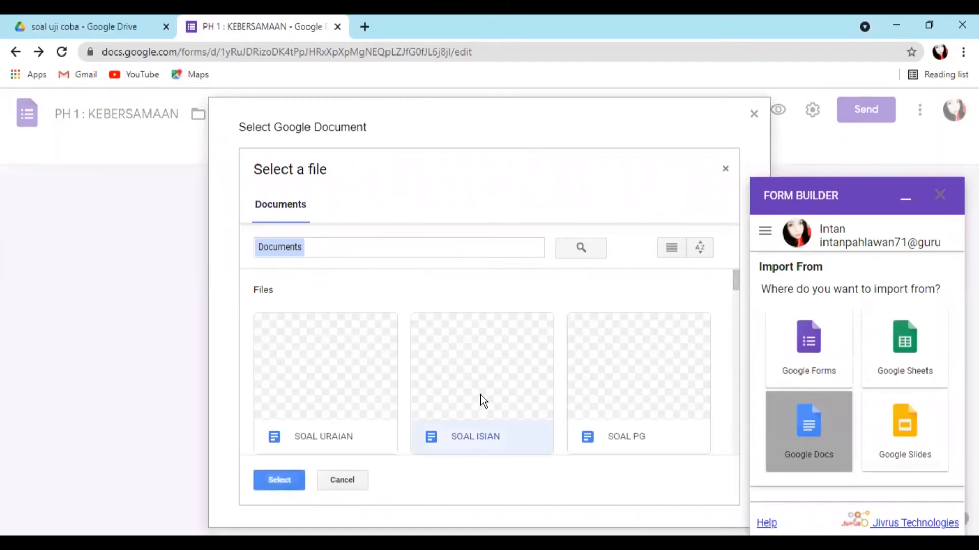
left_click(278, 481)
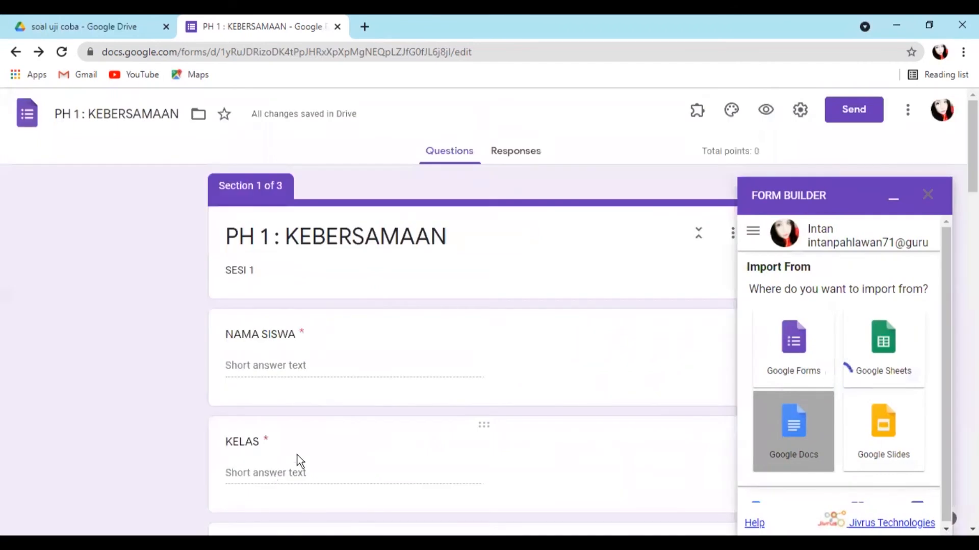
Import all five SOAL ISIAN short-answer questions into the form, check them, and close Form Builder.
scroll(854, 375, "down", 4)
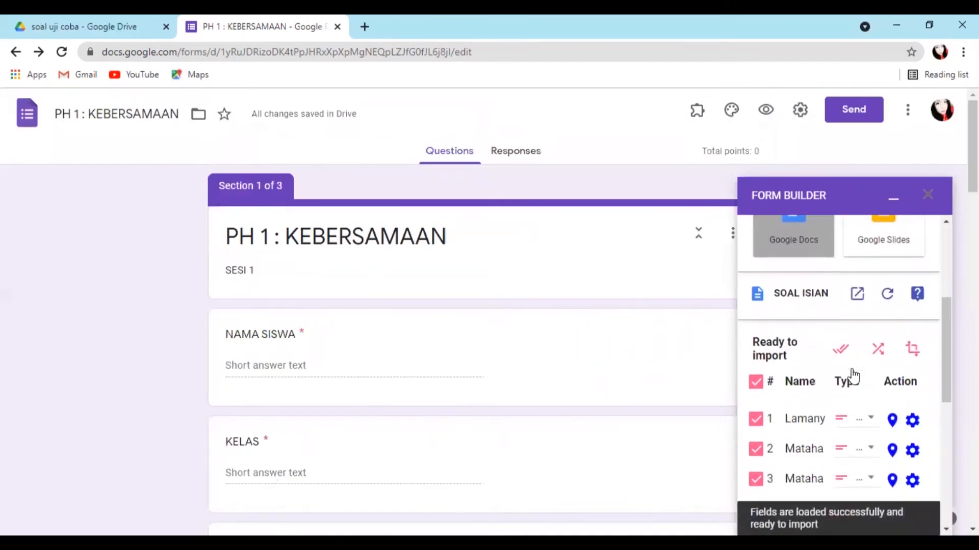
scroll(850, 375, "down", 3)
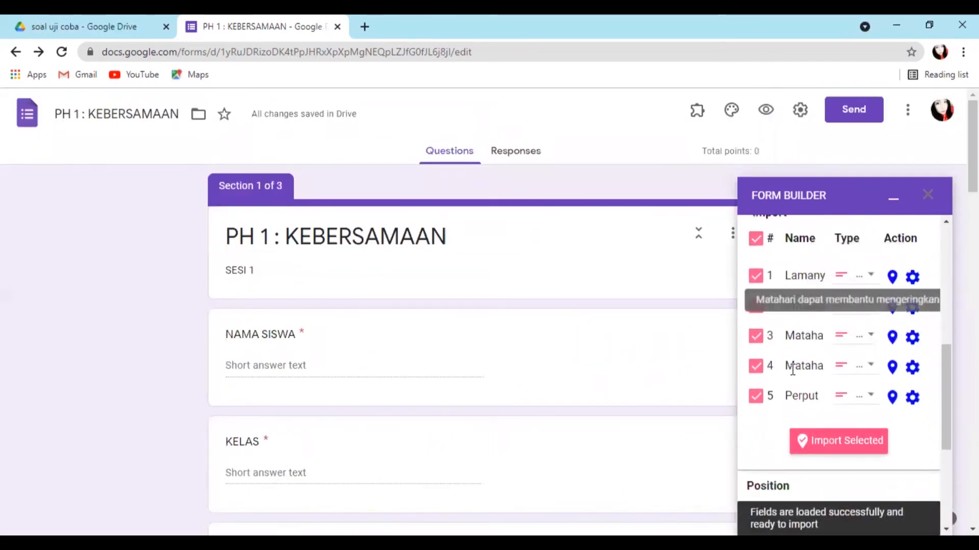
left_click(857, 440)
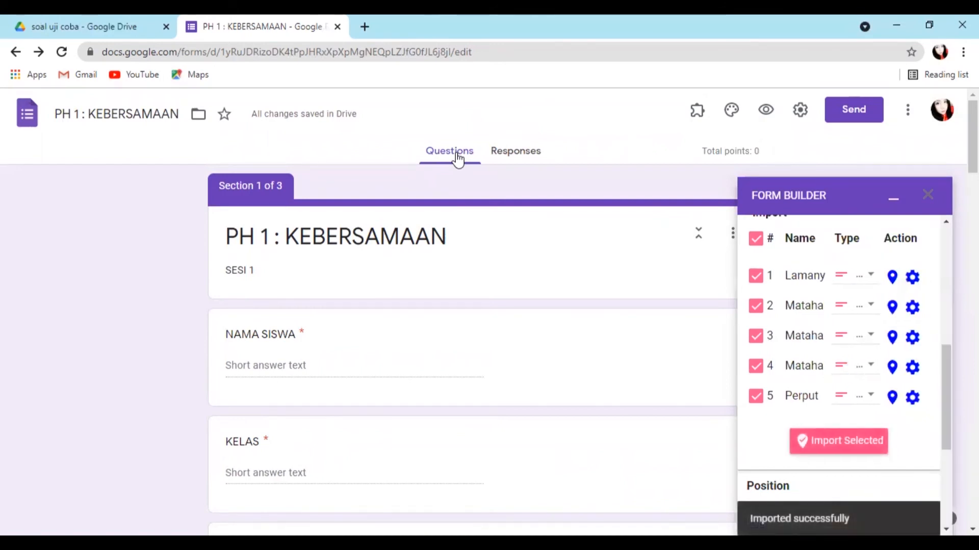
scroll(488, 270, "down", 20)
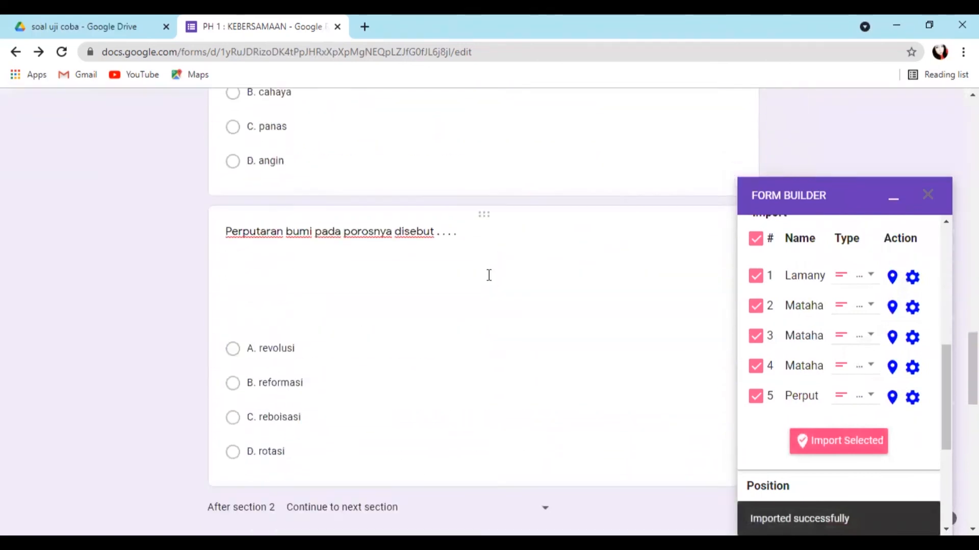
scroll(488, 277, "down", 9)
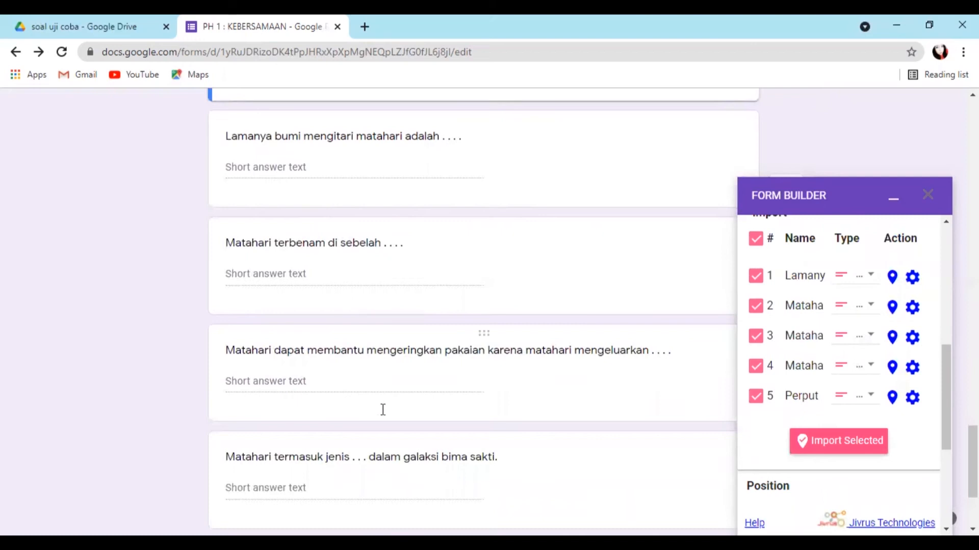
scroll(332, 374, "down", 3)
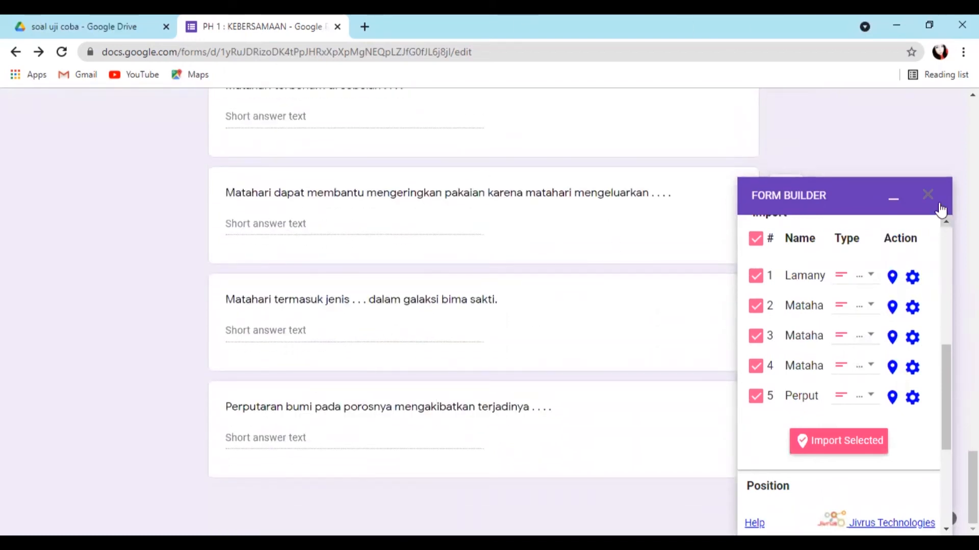
left_click(928, 194)
Add a section after the last short-answer question and title it "III. Jawablah dengan jelas dan tepat!".
scroll(639, 375, "down", 10)
scroll(638, 376, "down", 15)
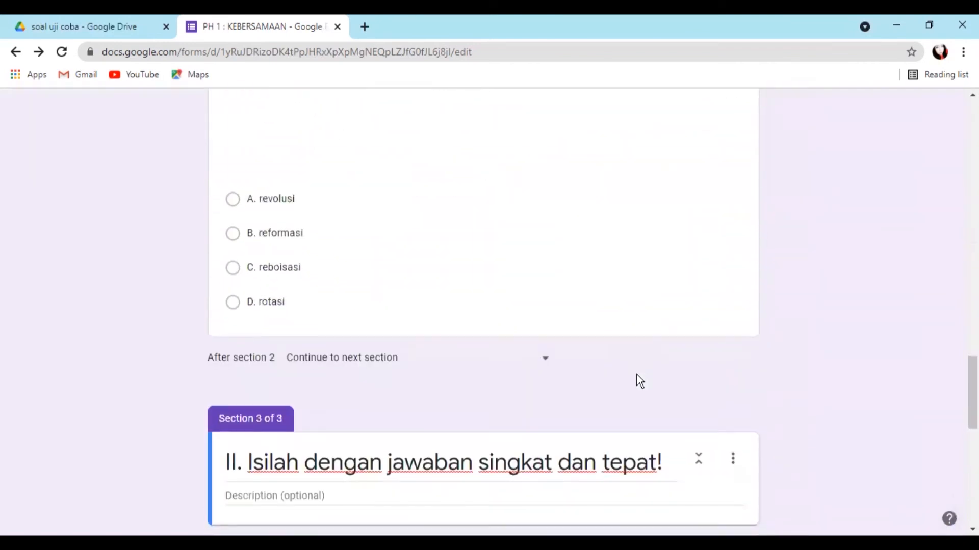
left_click(587, 432)
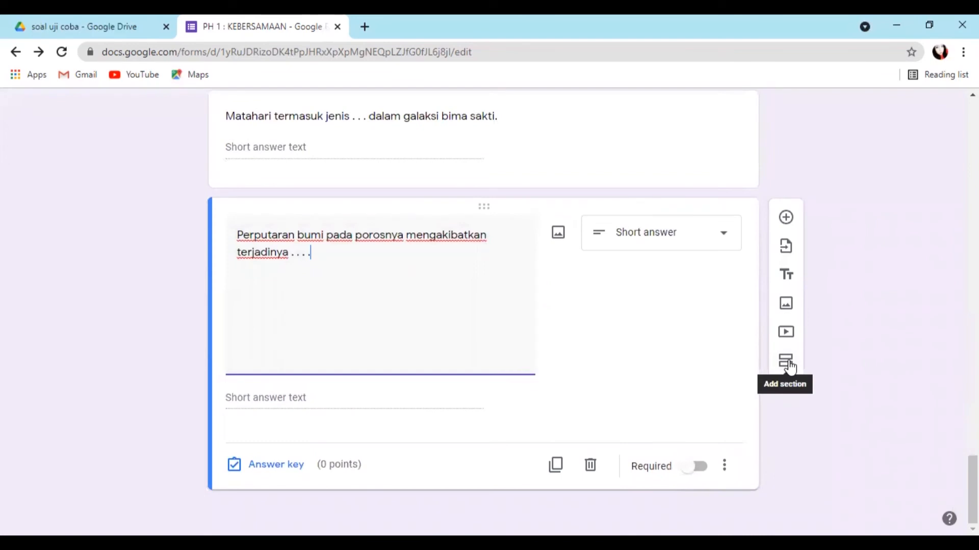
left_click(787, 363)
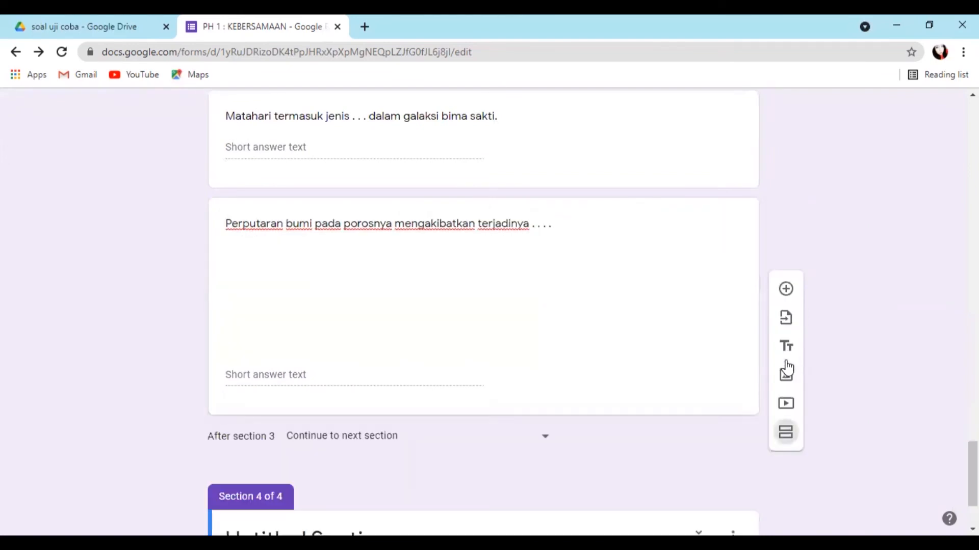
left_click_drag(384, 421, 197, 432)
key("BackSpace")
type("III")
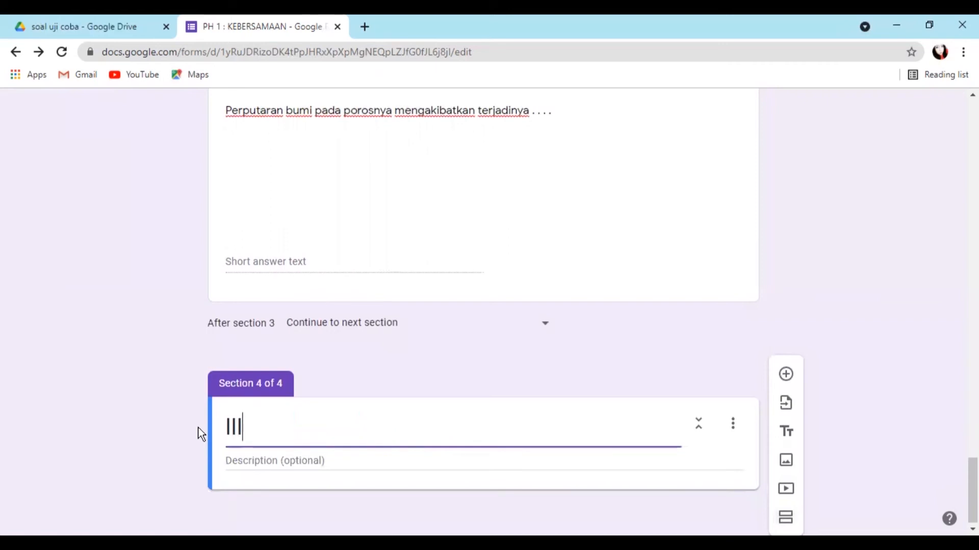
type(". Jawab")
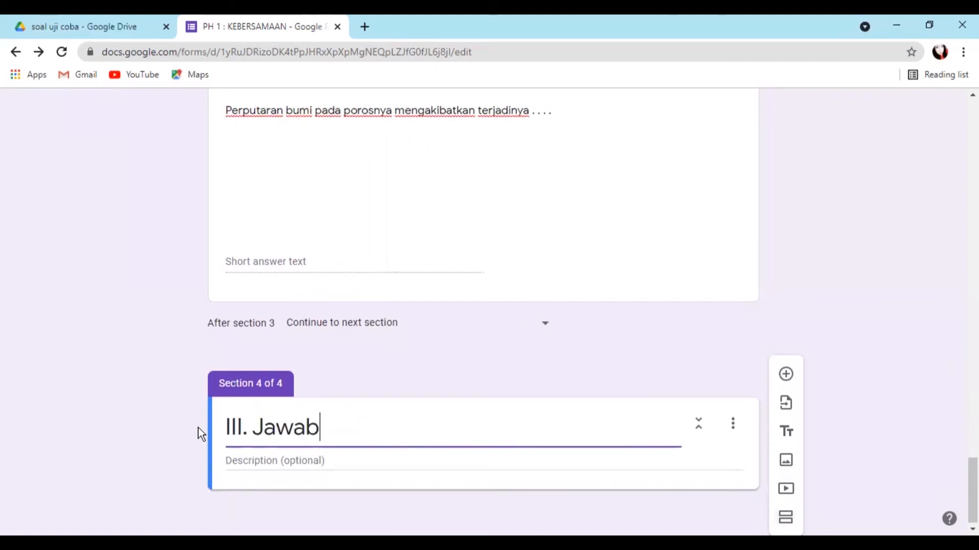
type("lah denga jelas dan")
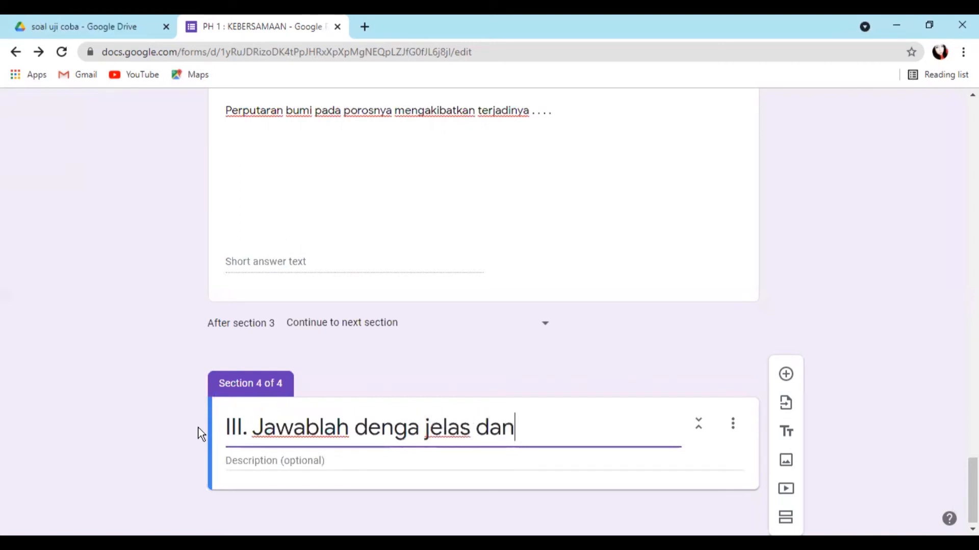
type(" tepat!")
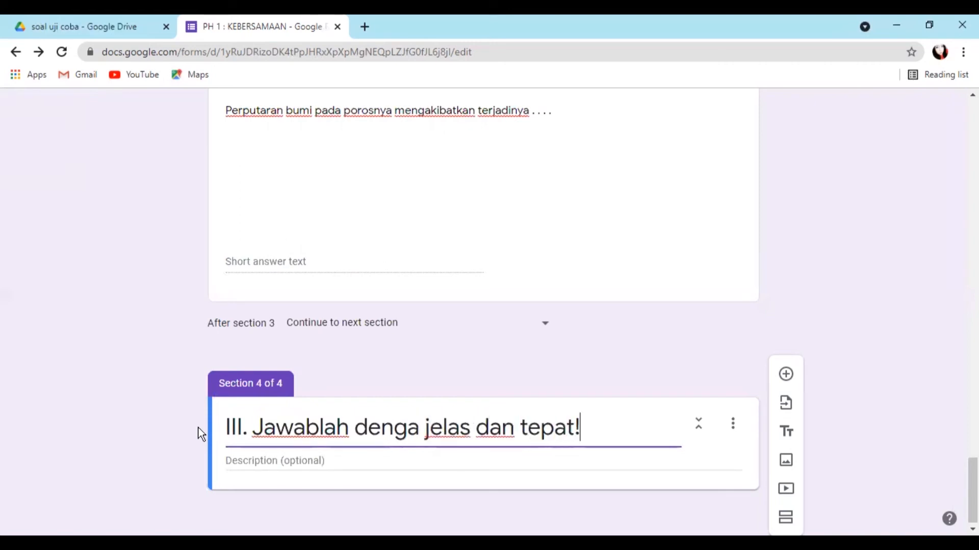
left_click(417, 431)
type("n")
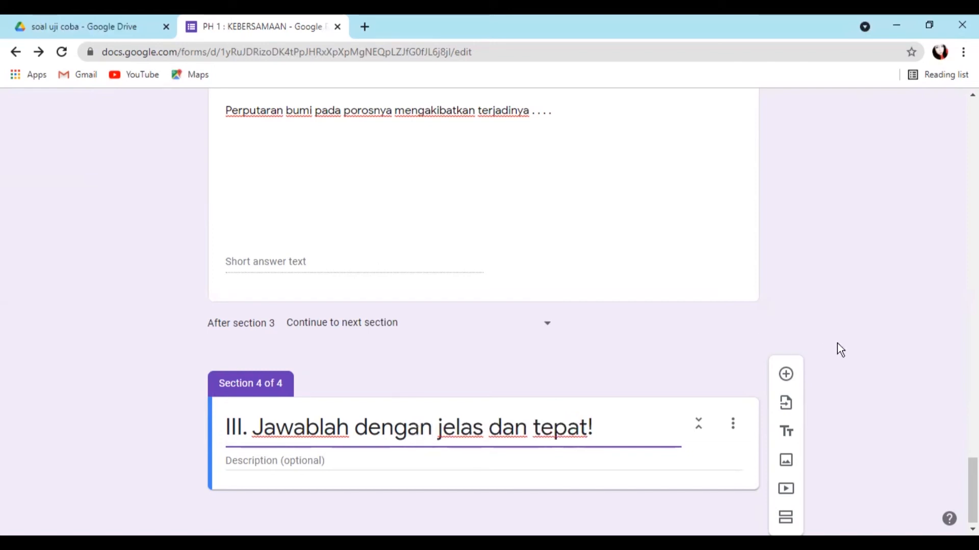
Start the Form Builder add-on again and load the questions from the Google Docs file SOAL URAIAN.
scroll(837, 339, "up", 10)
scroll(837, 326, "up", 10)
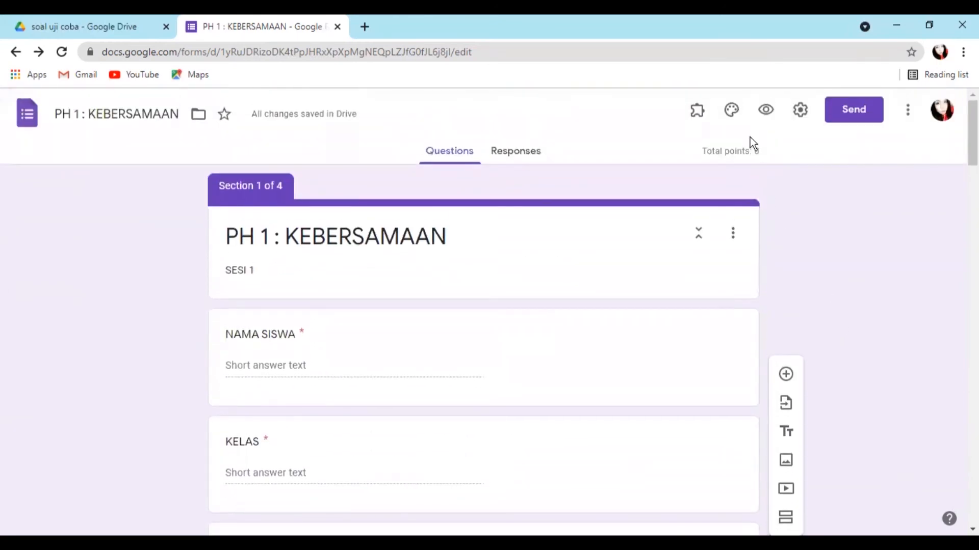
left_click(697, 110)
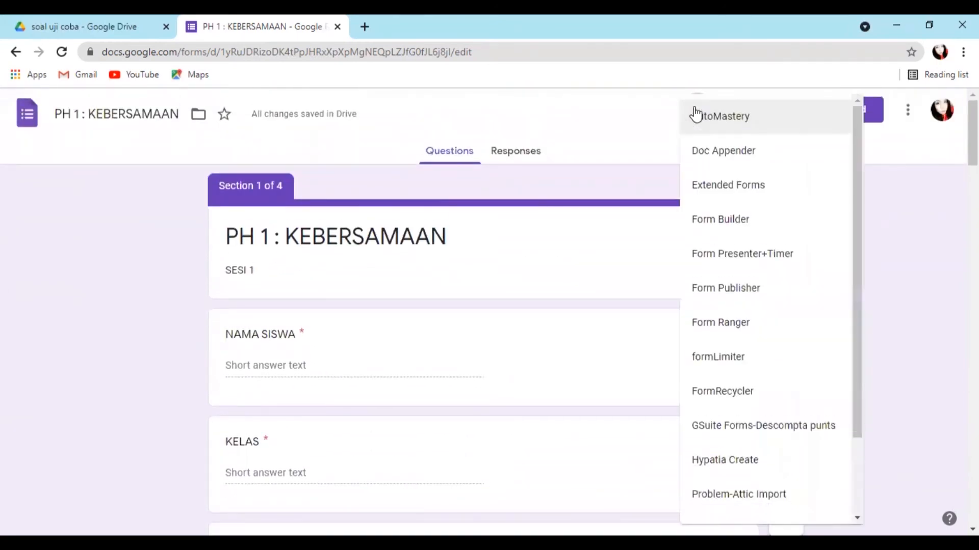
left_click(796, 223)
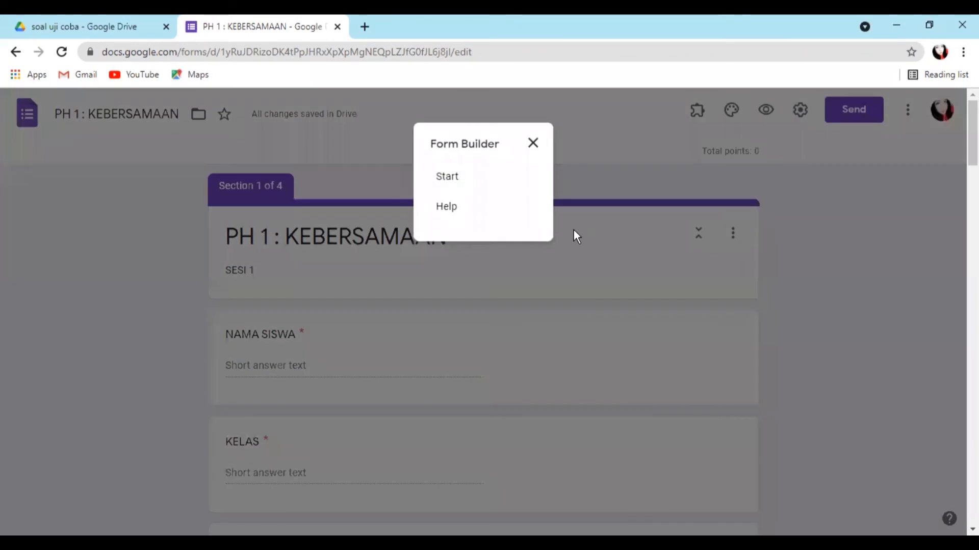
left_click(457, 178)
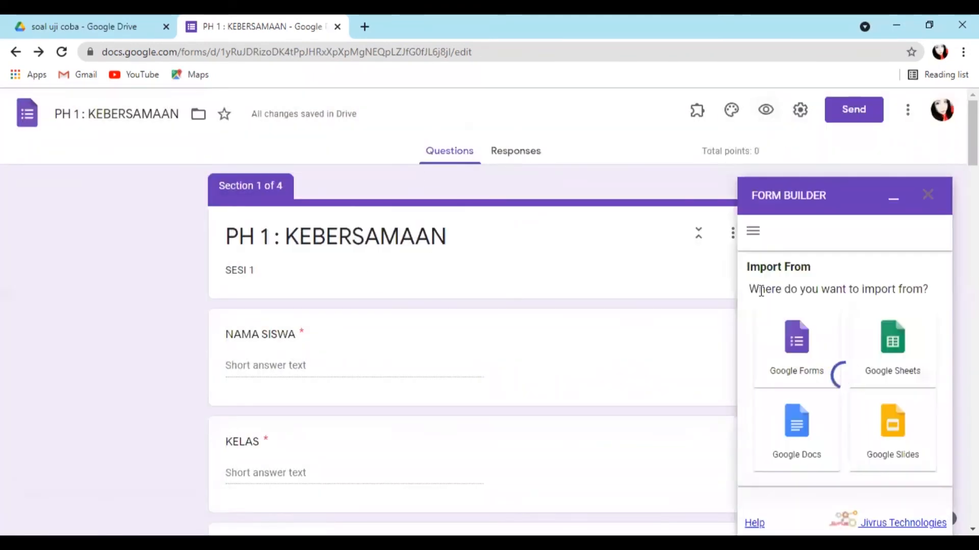
left_click(809, 433)
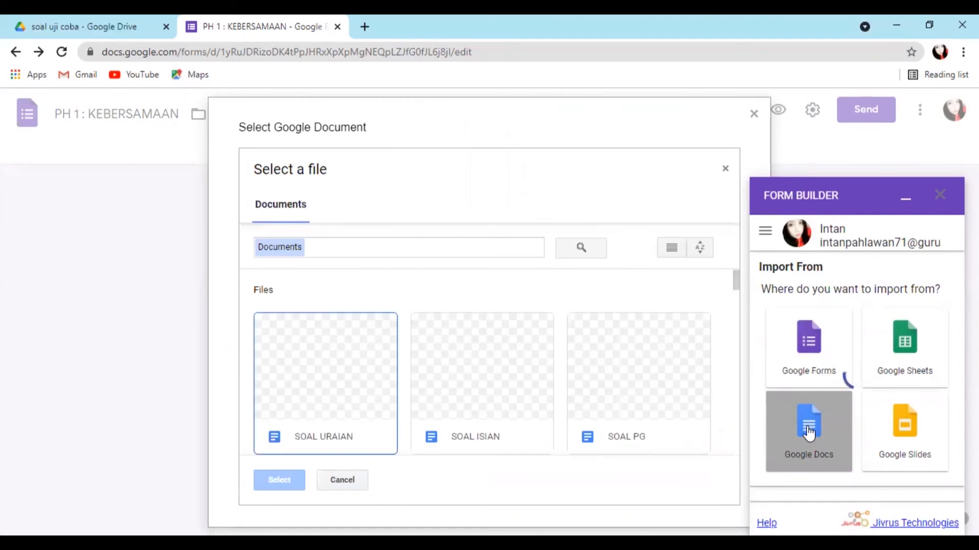
left_click(356, 377)
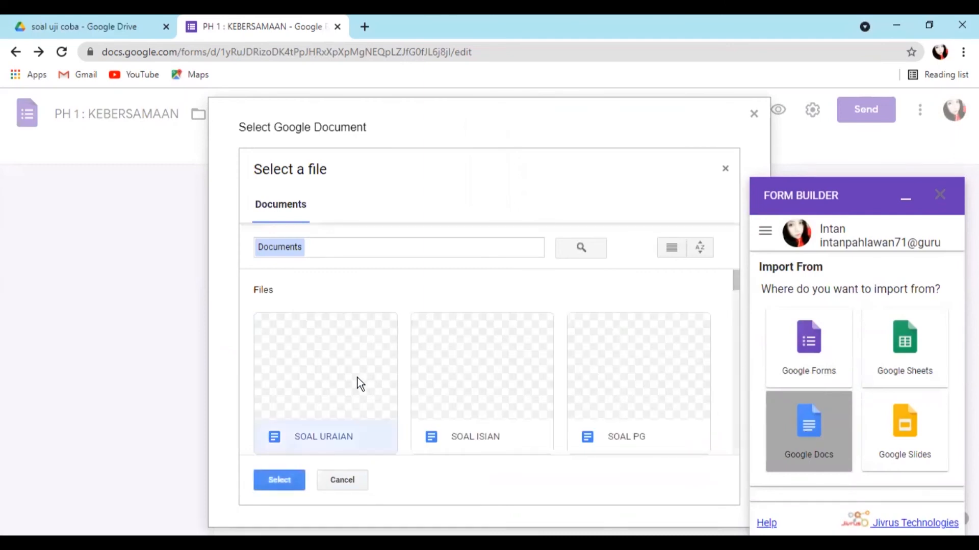
left_click(280, 480)
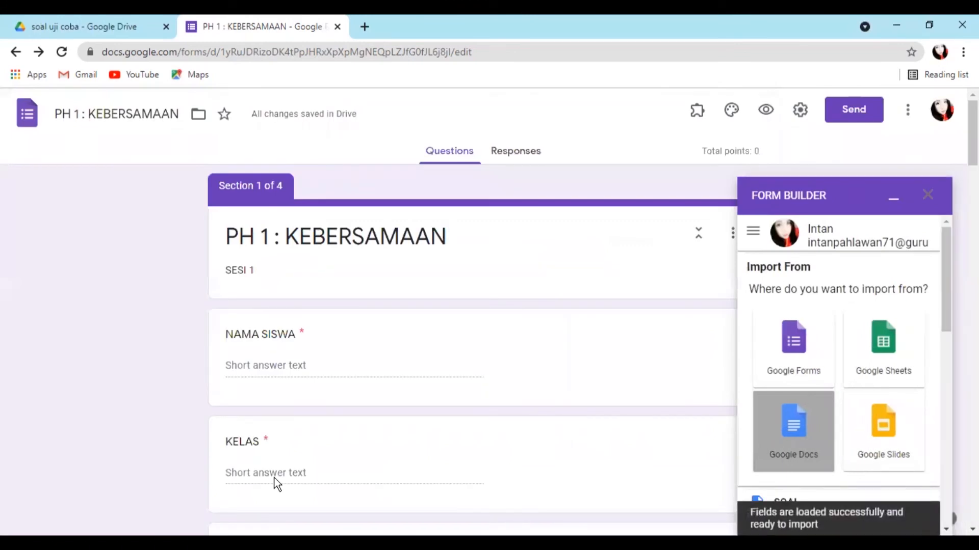
Import all five SOAL URAIAN questions into the form, close Form Builder and check the imported essay questions.
scroll(863, 368, "down", 5)
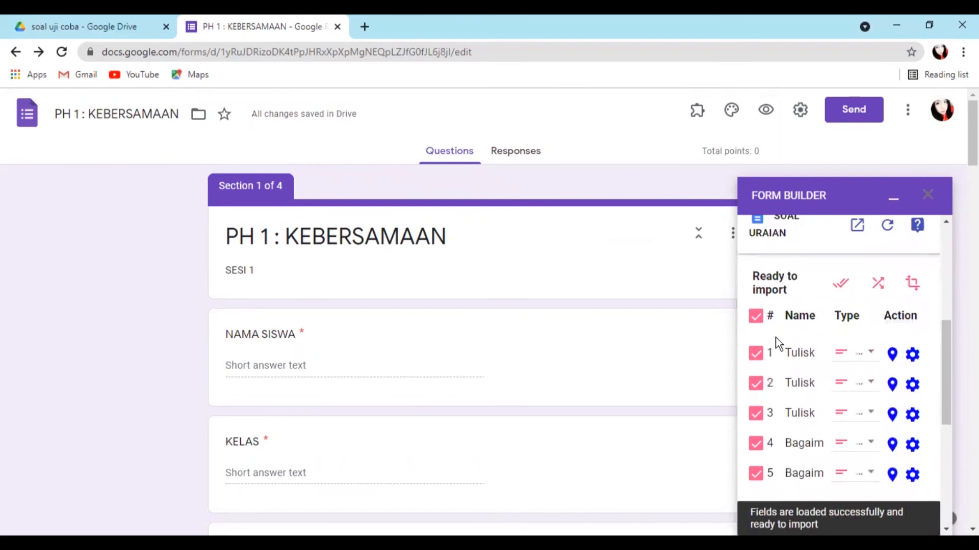
scroll(794, 426, "down", 10)
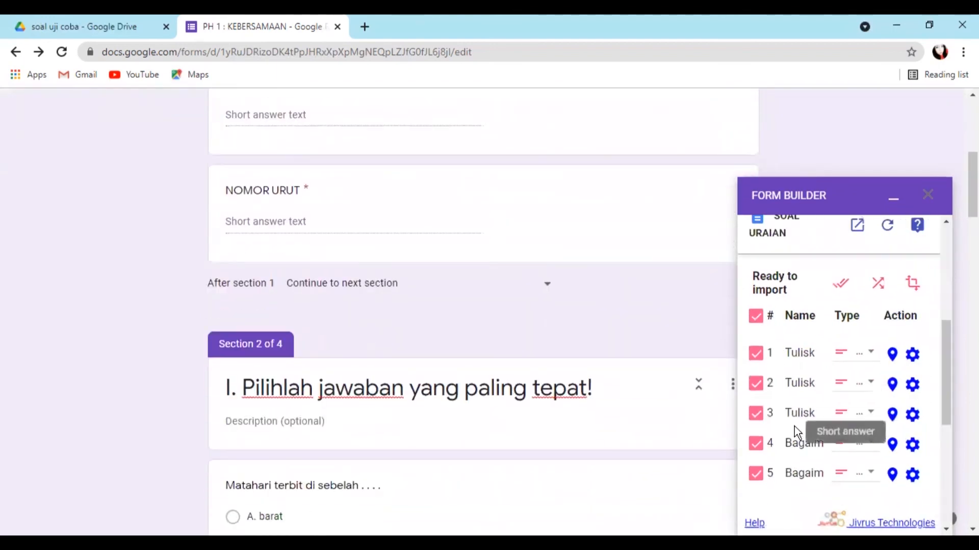
scroll(797, 432, "down", 2)
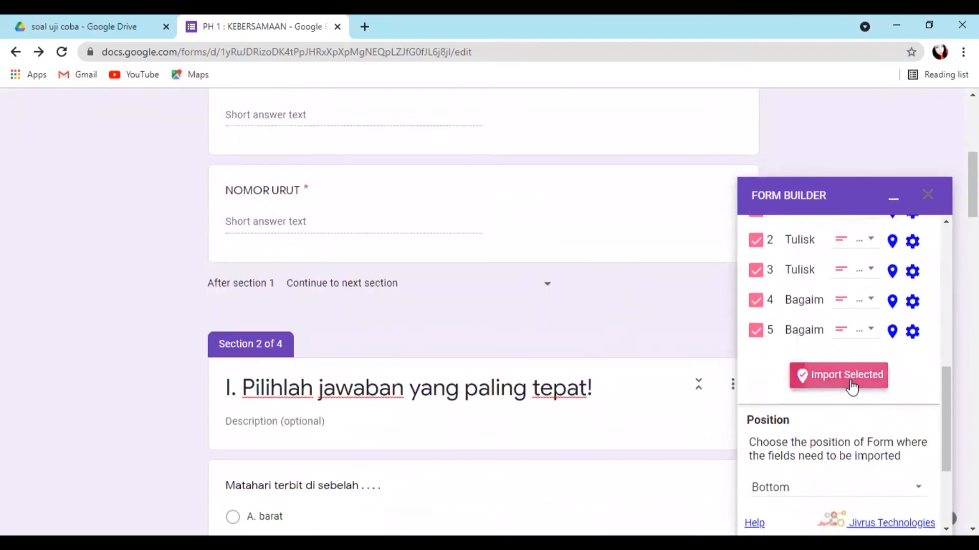
left_click(849, 388)
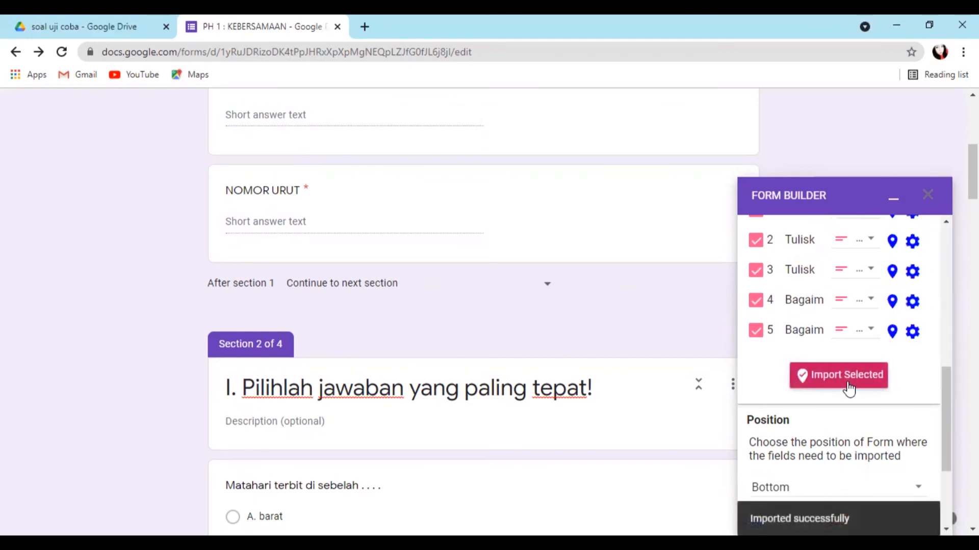
left_click(927, 195)
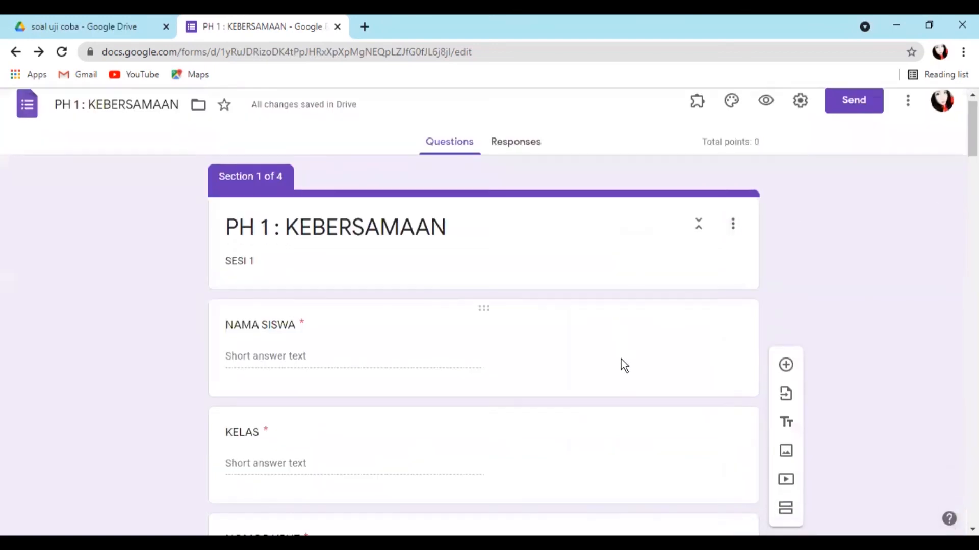
scroll(621, 359, "down", 20)
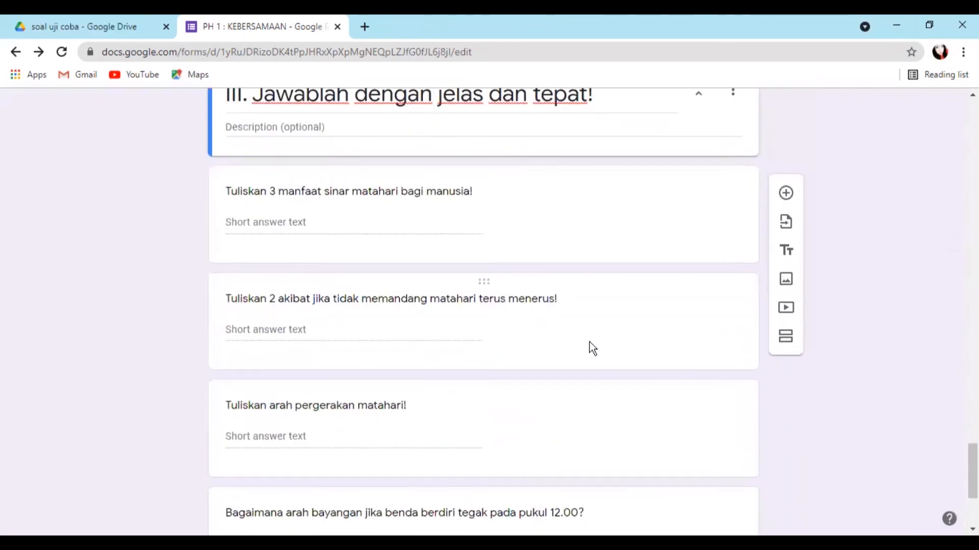
scroll(467, 237, "down", 4)
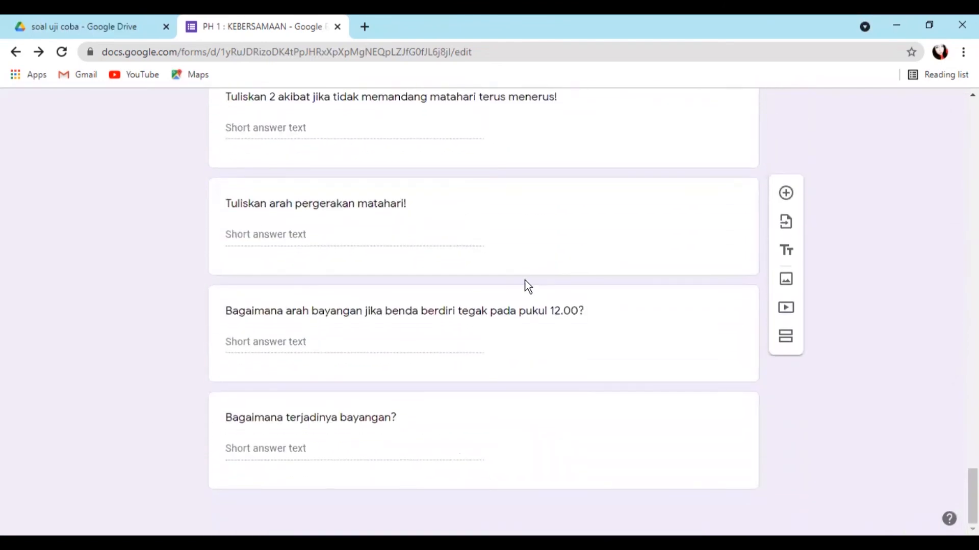
Add the number "1." before the multiple-choice question "Matahari terbit di sebelah . . . ." and make it required.
scroll(524, 280, "up", 15)
scroll(525, 280, "up", 15)
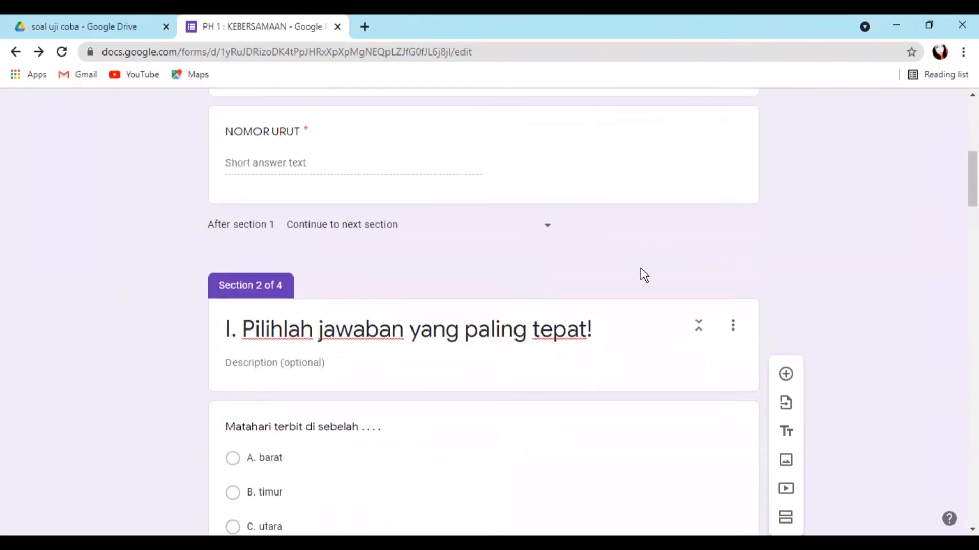
scroll(640, 269, "down", 3)
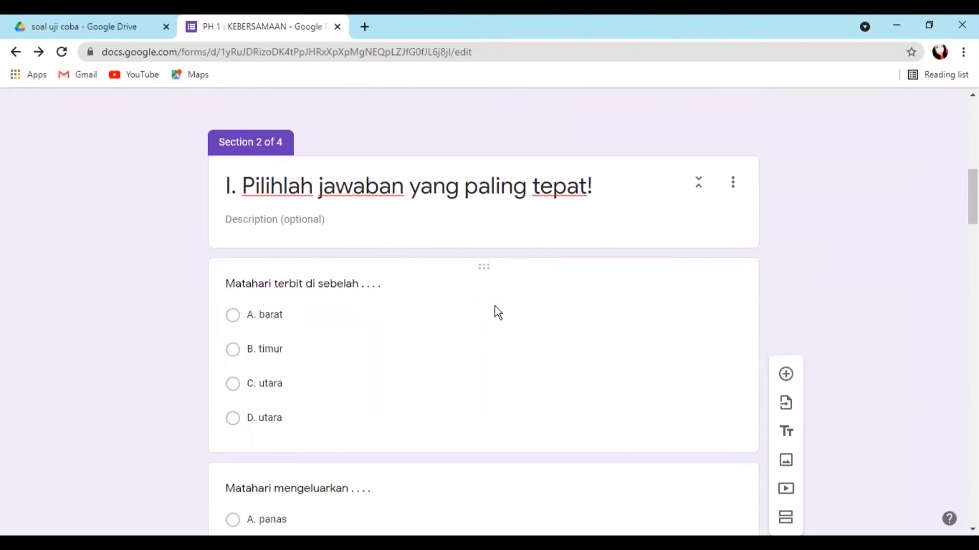
left_click(485, 266)
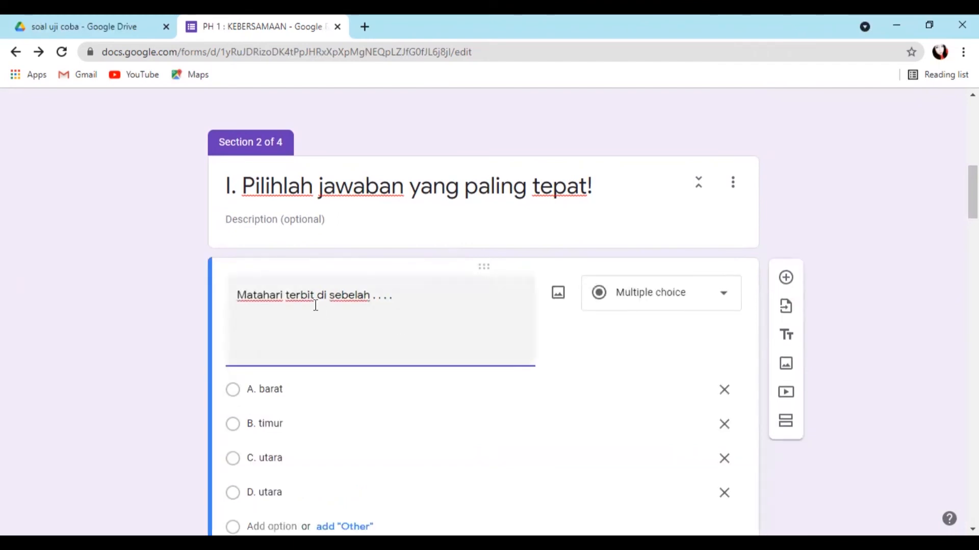
left_click(244, 312)
type("1.")
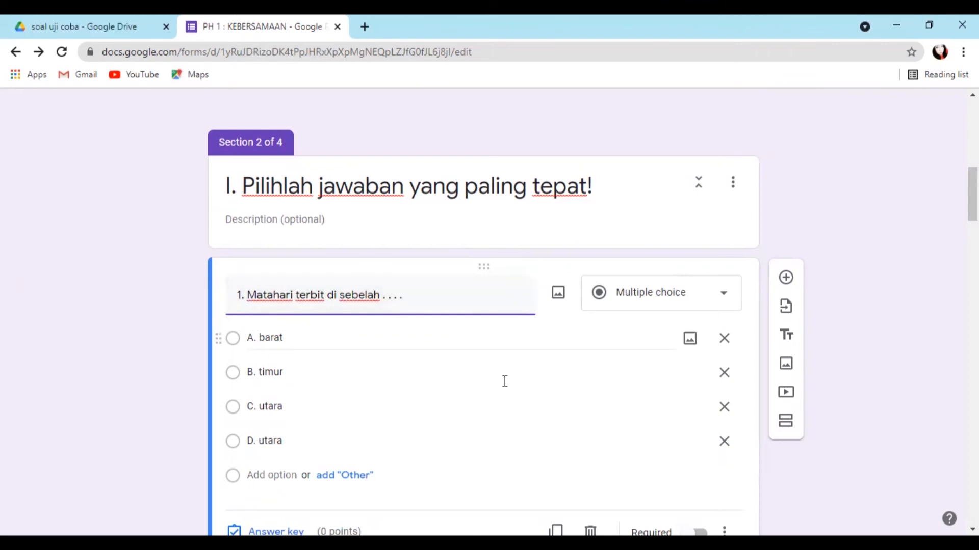
scroll(563, 401, "down", 3)
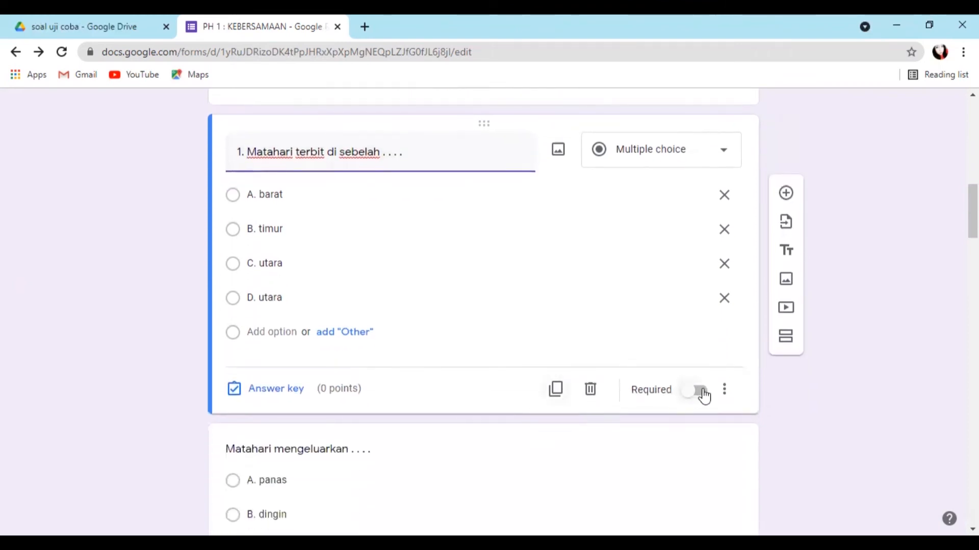
left_click(699, 391)
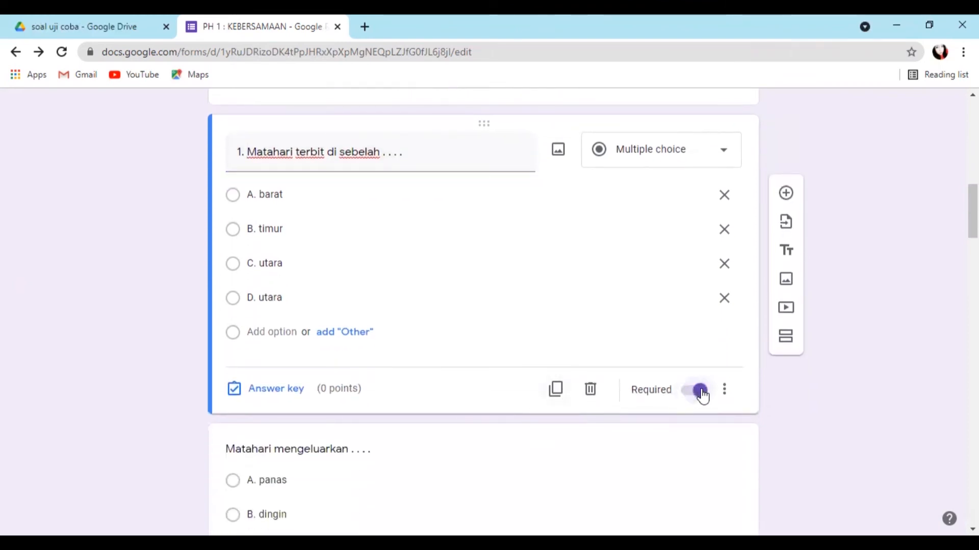
Mark "B. timur" as the correct answer in the answer key of question 1.
left_click(270, 390)
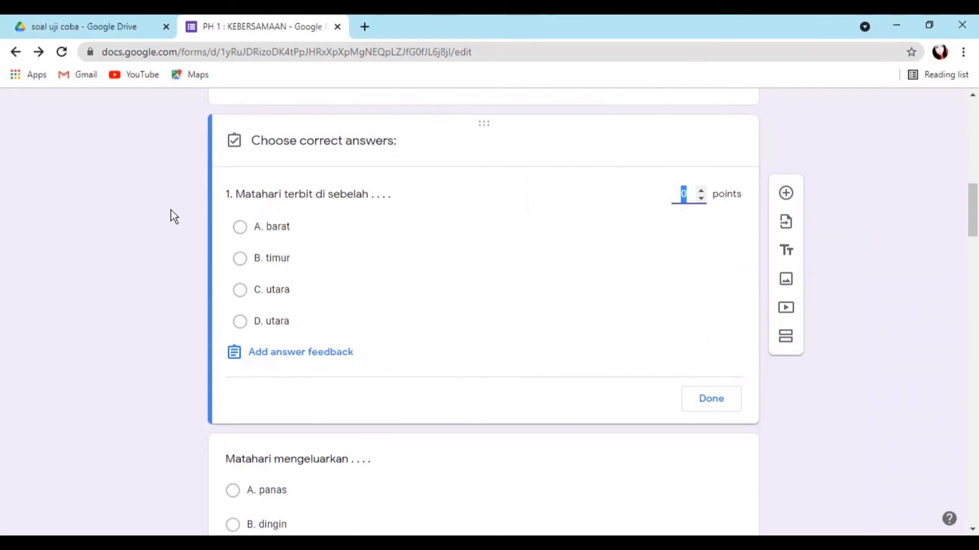
left_click(240, 263)
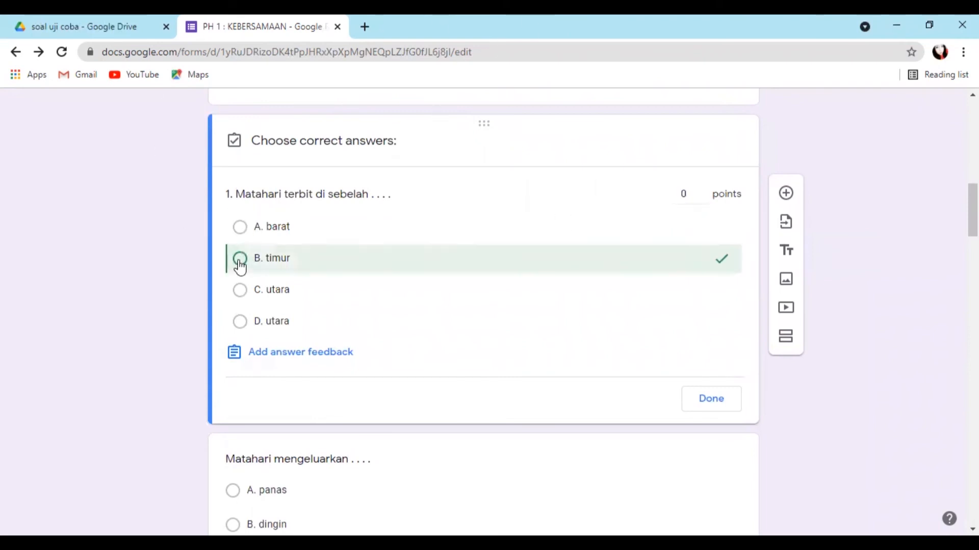
left_click(714, 399)
Add the number "2." before the question "Matahari mengeluarkan . . . ." and make it required.
scroll(525, 319, "down", 3)
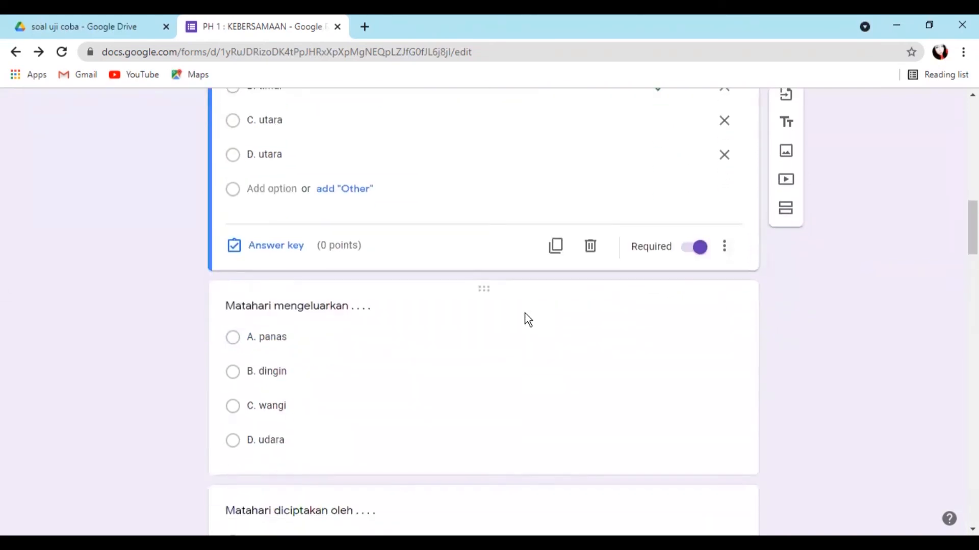
left_click(485, 285)
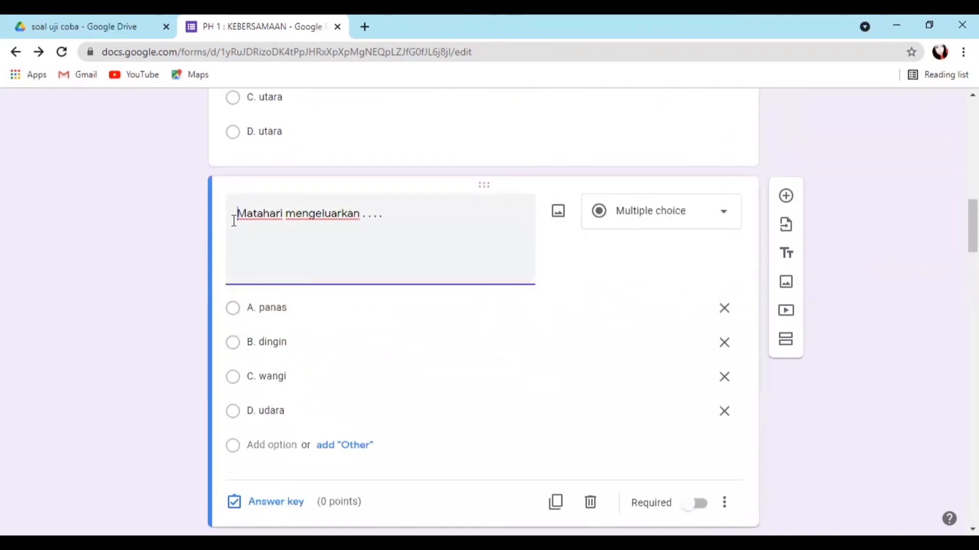
type("2.")
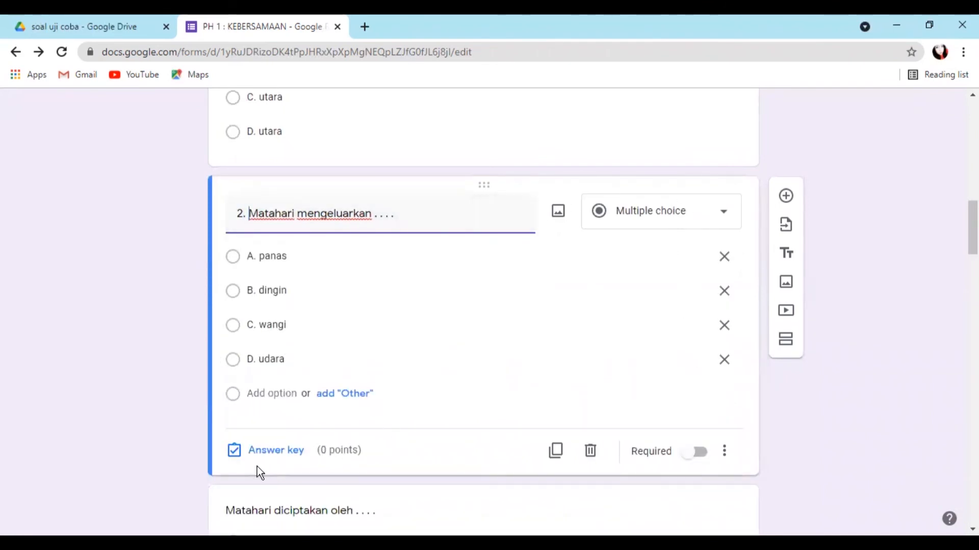
left_click(694, 452)
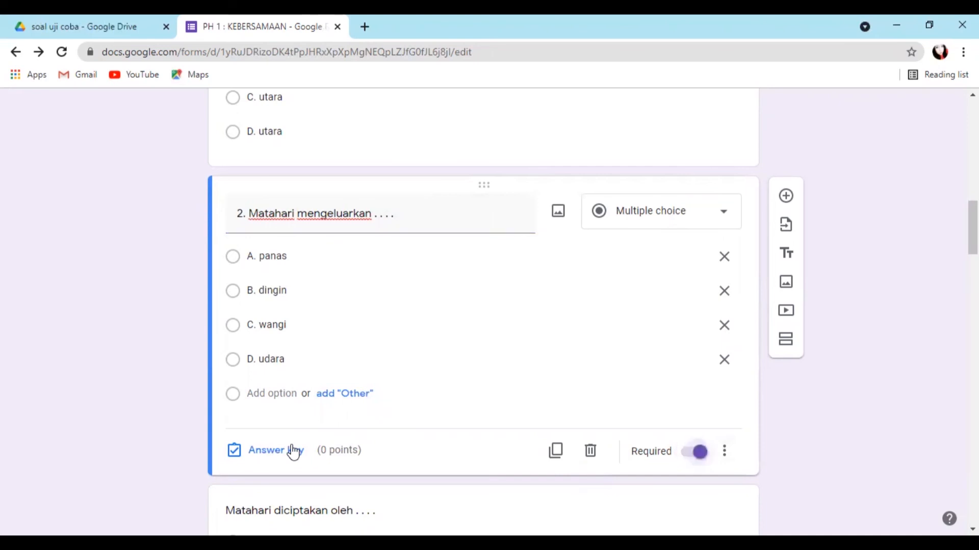
Mark "A. panas" as the correct answer in the answer key of question 2.
left_click(285, 457)
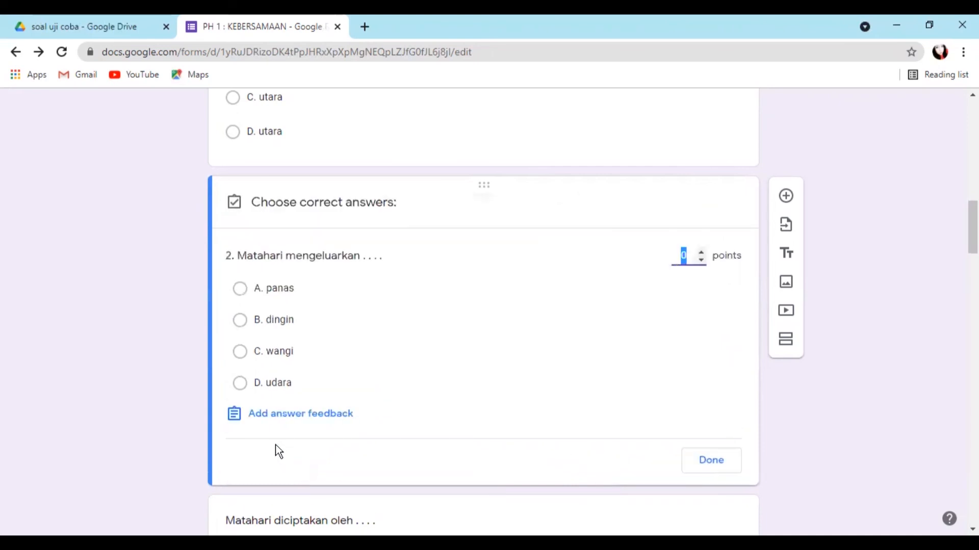
left_click(279, 289)
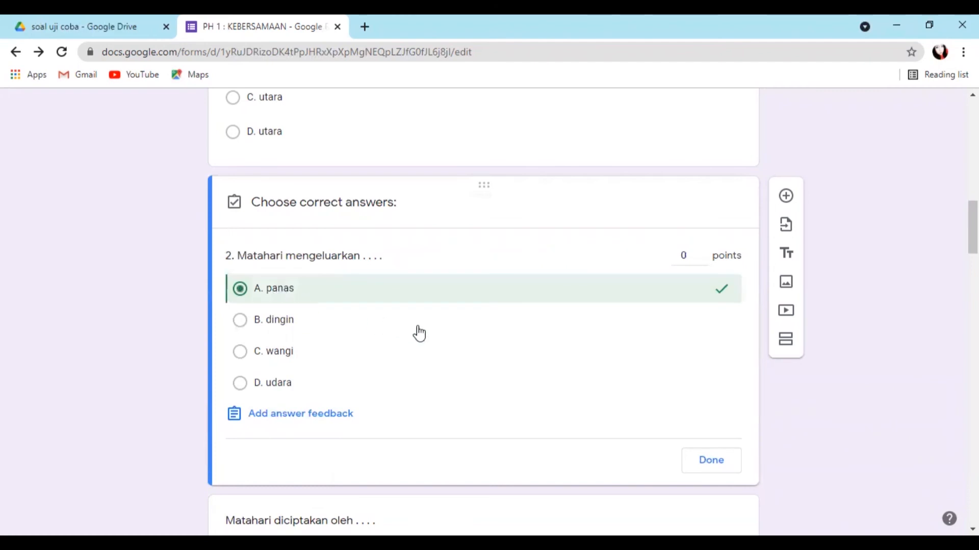
scroll(510, 357, "down", 1)
left_click(706, 392)
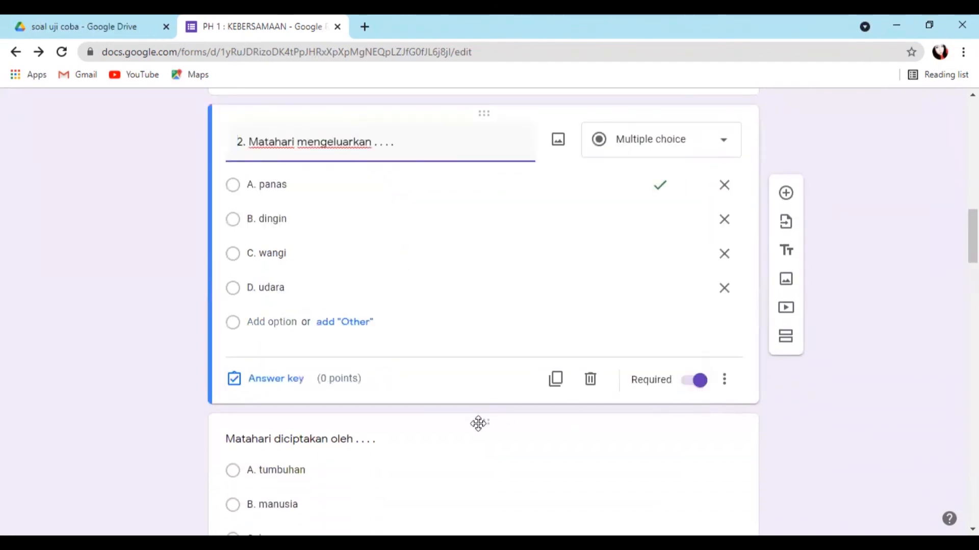
Add the number "3." before the question "Matahari diciptakan oleh . . . ." and make it required.
scroll(479, 408, "down", 1)
left_click(481, 352)
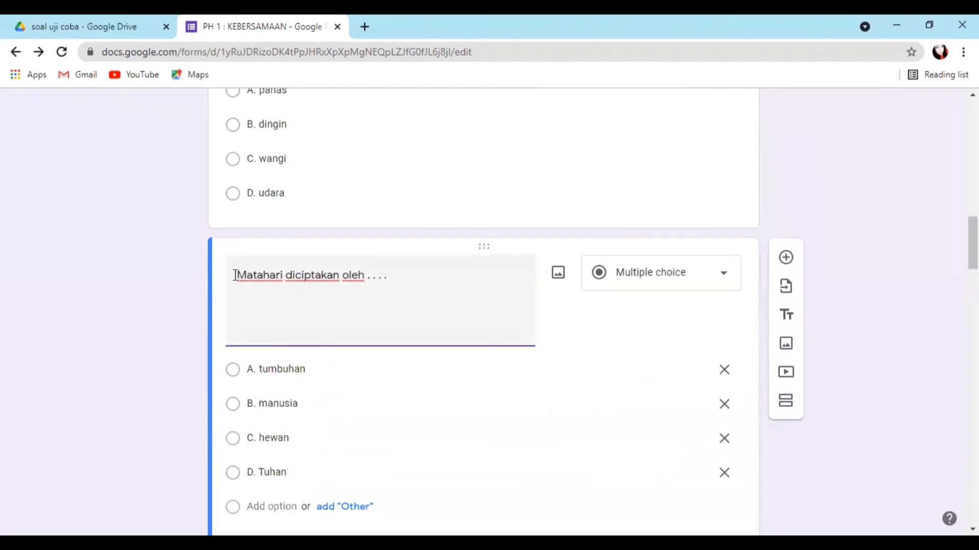
type("3.")
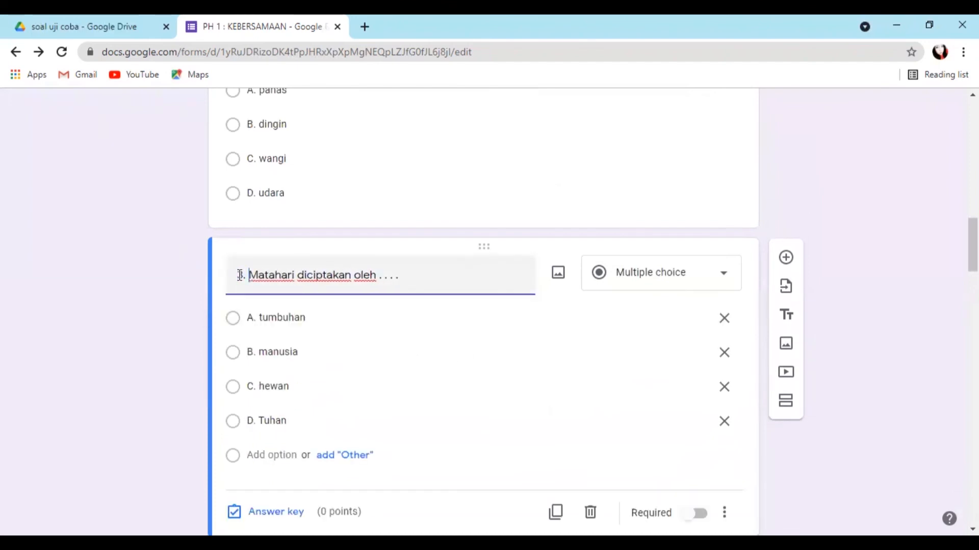
scroll(457, 290, "down", 2)
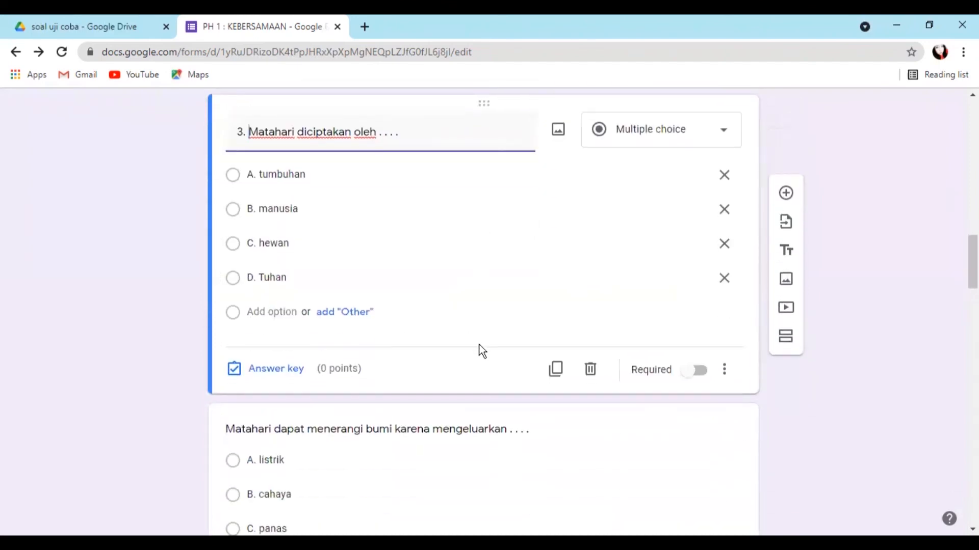
left_click(697, 371)
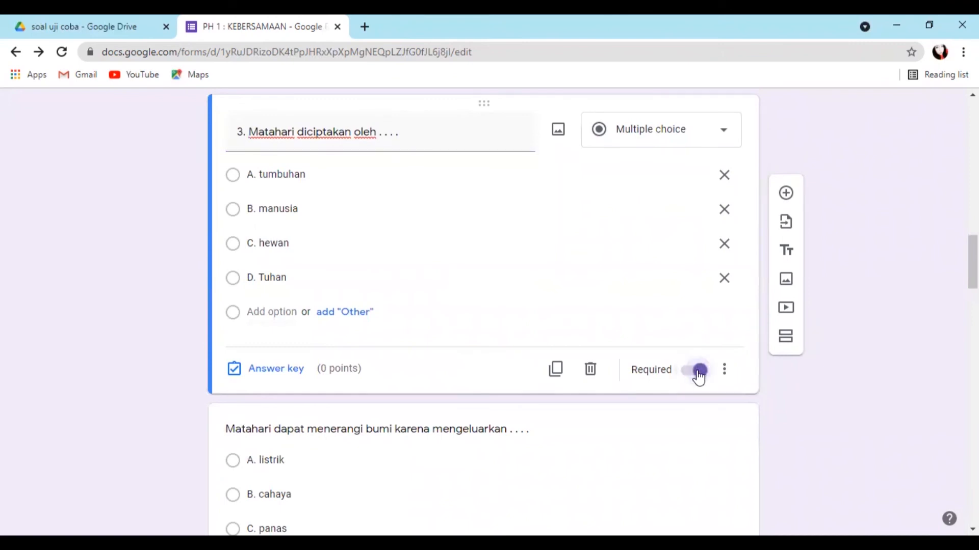
Mark "D. Tuhan" as the correct answer in the answer key of question 3.
left_click(284, 372)
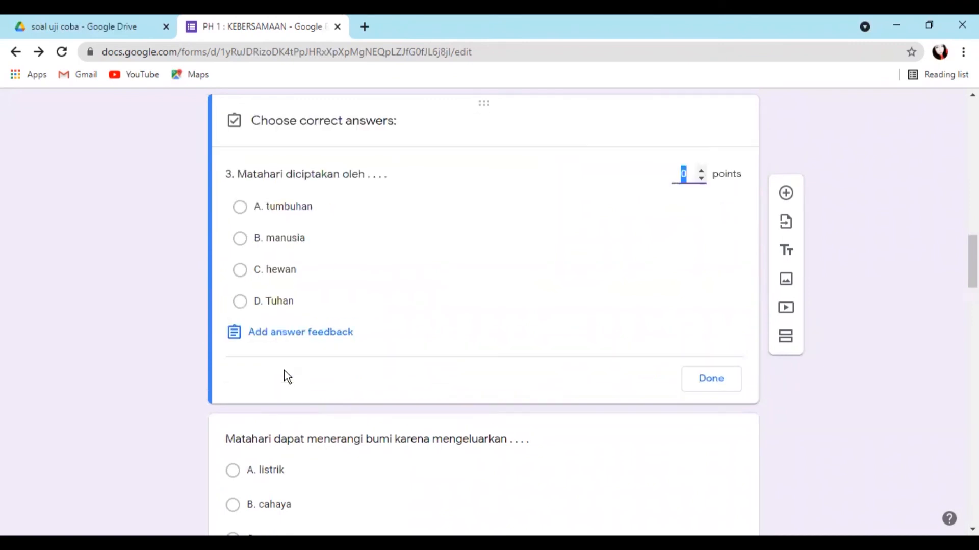
left_click(282, 302)
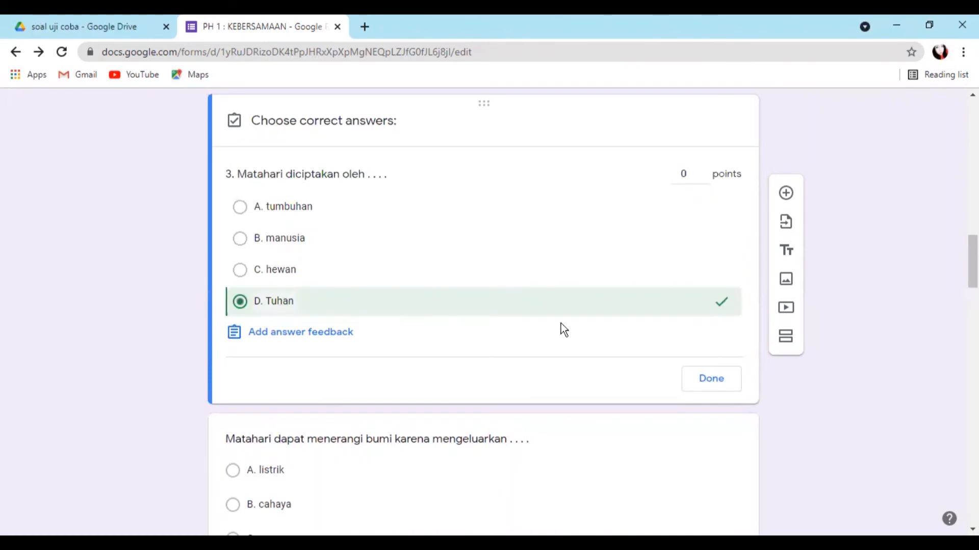
left_click(716, 380)
Add the number "4." before the question "Matahari dapat menerangi bumi karena mengeluarkan . . . ." and make it required.
scroll(402, 200, "down", 5)
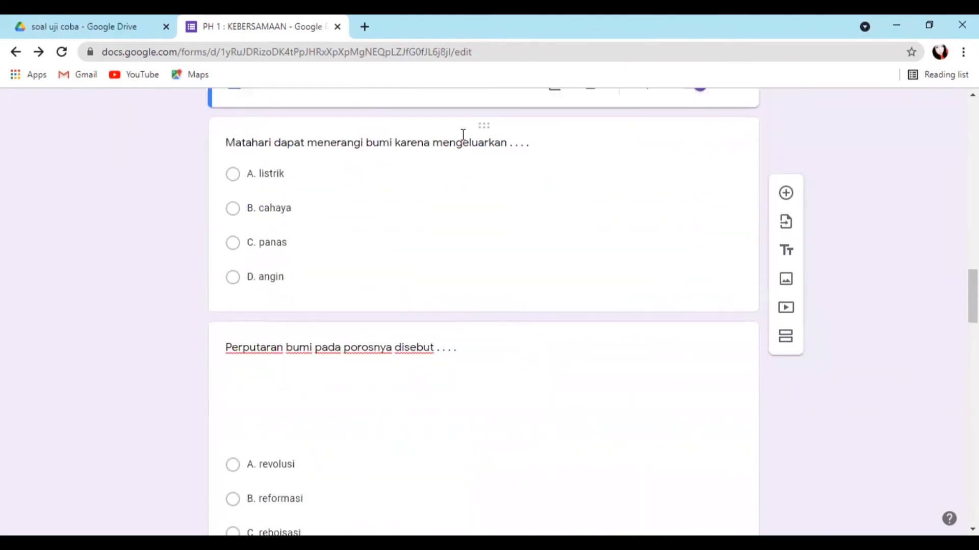
left_click(479, 127)
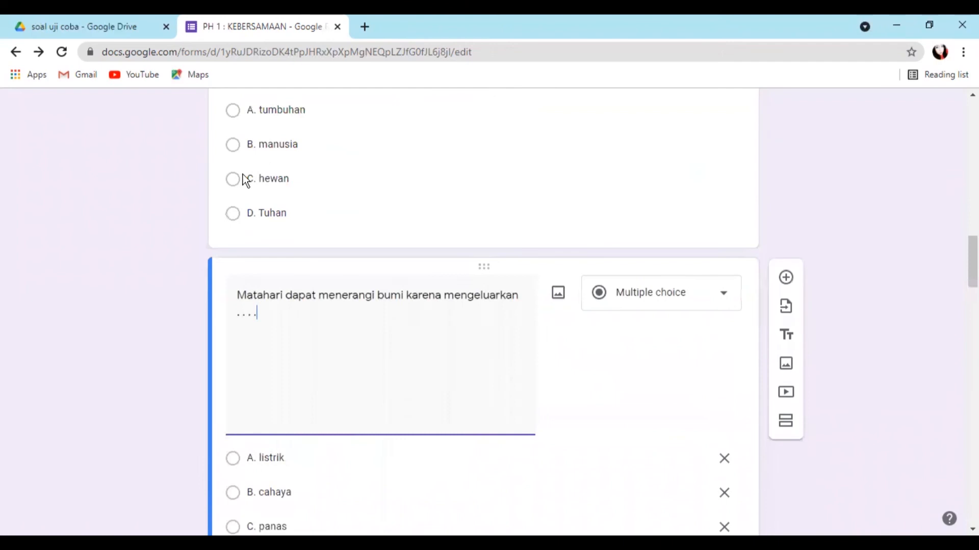
left_click(238, 295)
type("1.")
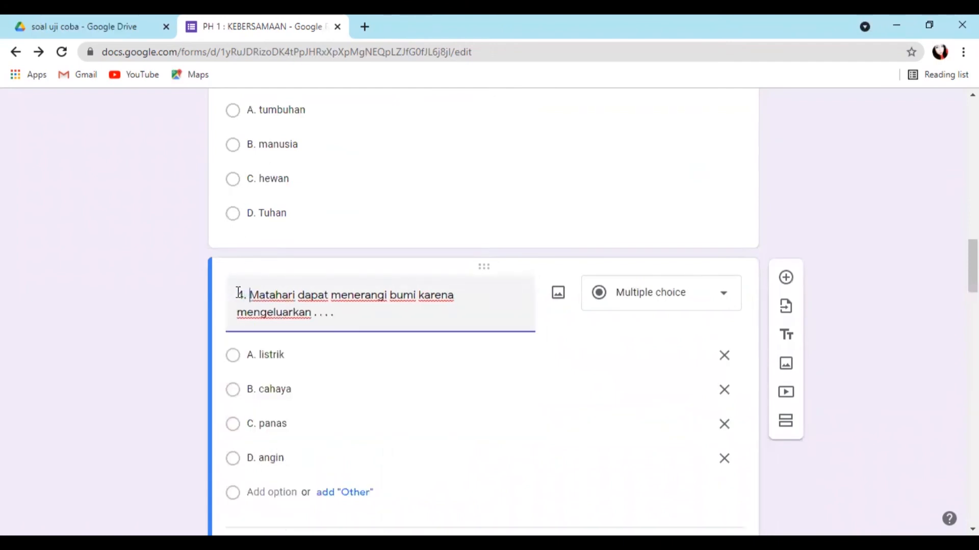
scroll(358, 357, "down", 3)
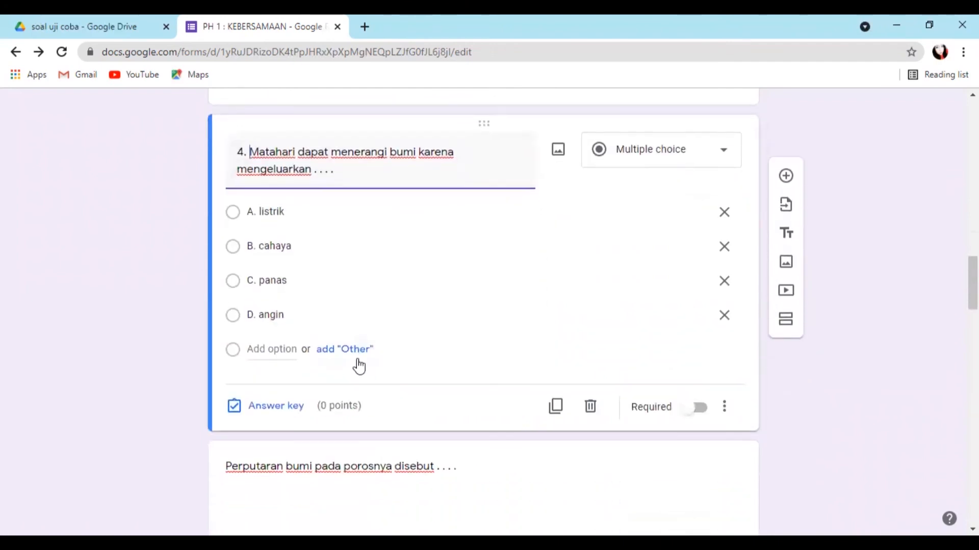
left_click(697, 411)
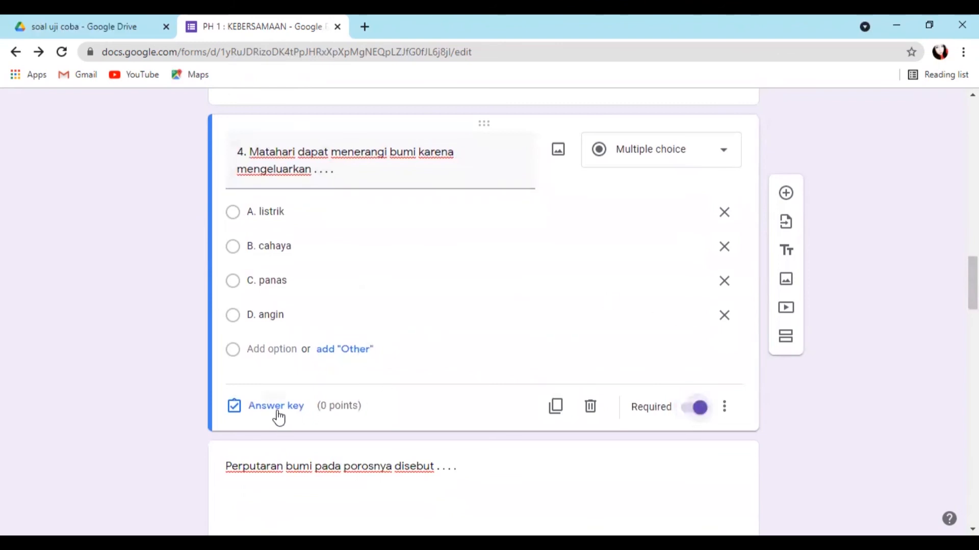
Mark "B. cahaya" as the correct answer in the answer key of question 4.
left_click(277, 412)
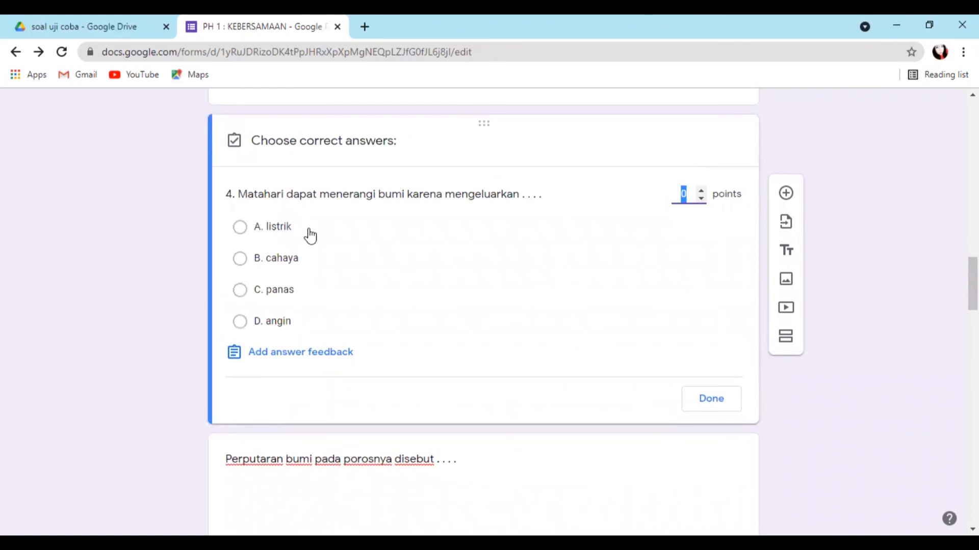
left_click(288, 262)
left_click(715, 401)
Add the number "5." before the question "Perputaran bumi pada porosnya disebut . . . ." and make it required.
scroll(536, 358, "down", 5)
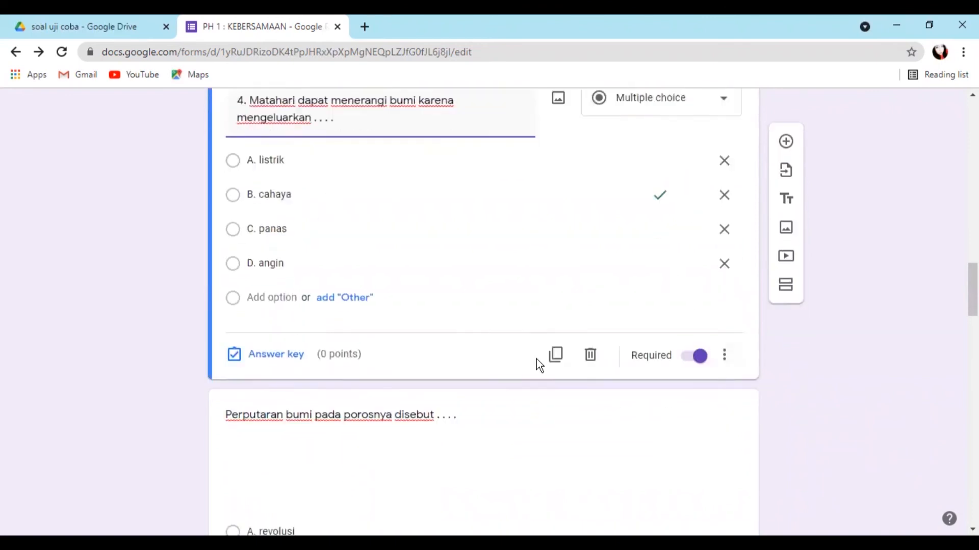
left_click(487, 165)
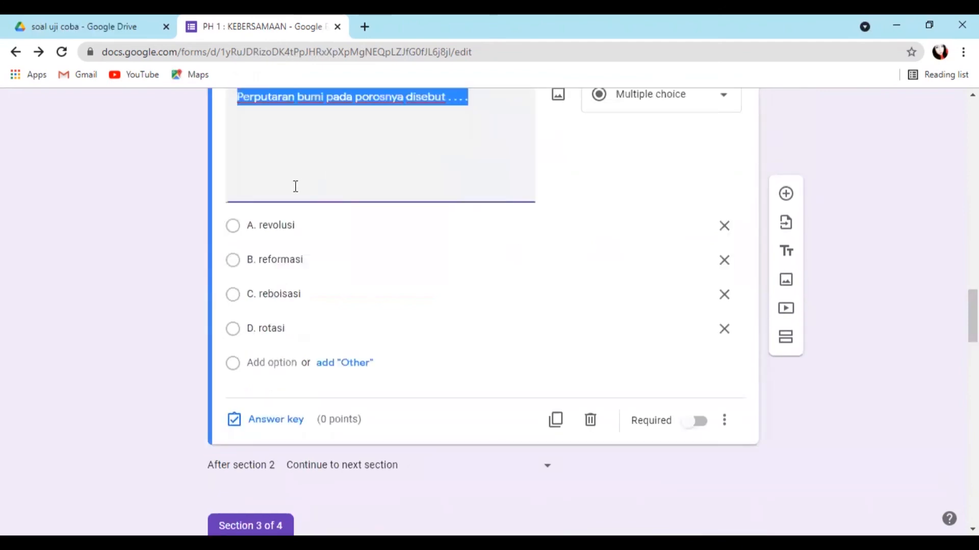
left_click(240, 101)
type("5.")
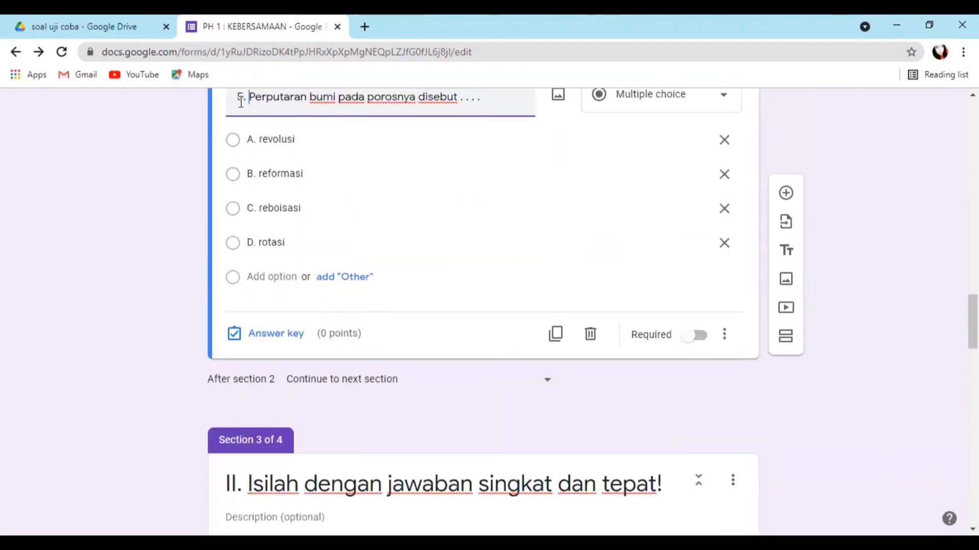
left_click(698, 336)
Mark "D. rotasi" as the correct answer in the answer key of question 5.
left_click(275, 334)
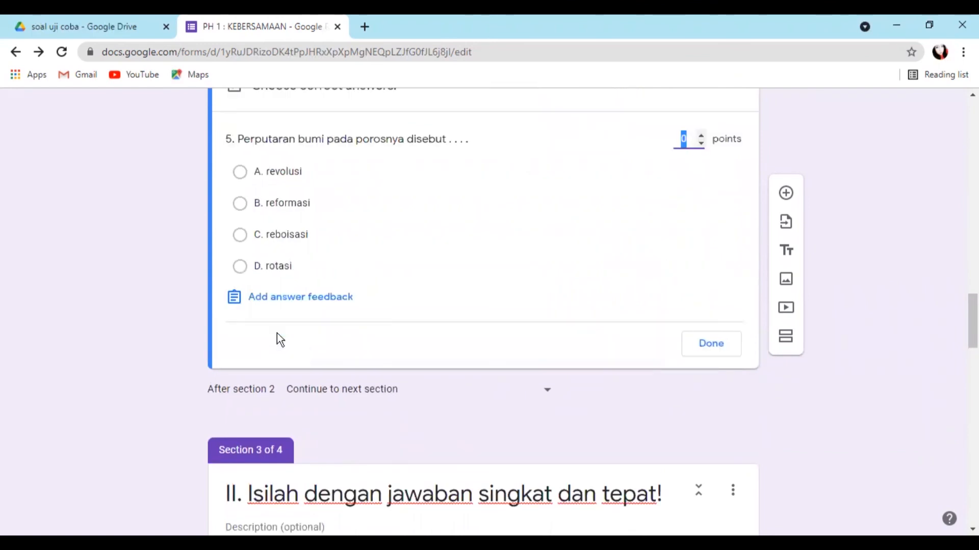
left_click(269, 273)
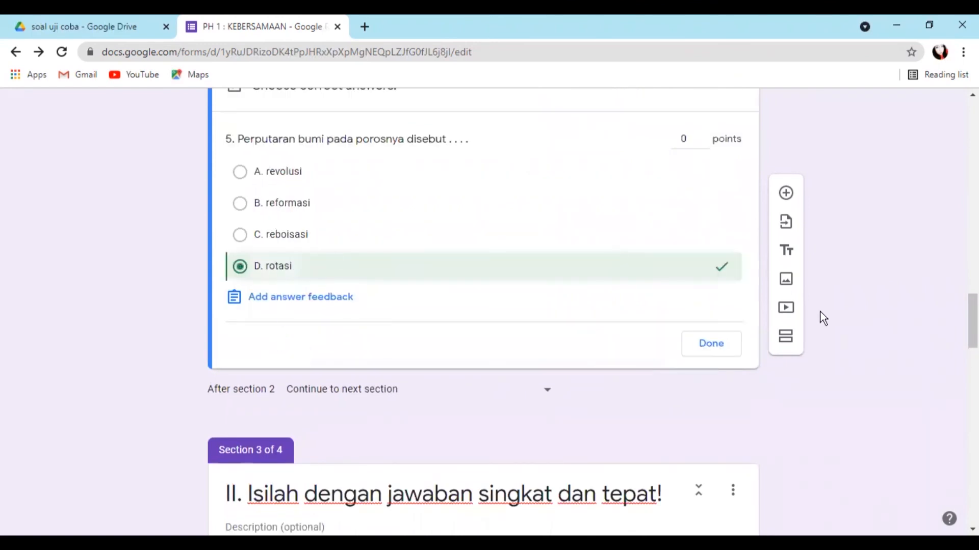
left_click(710, 345)
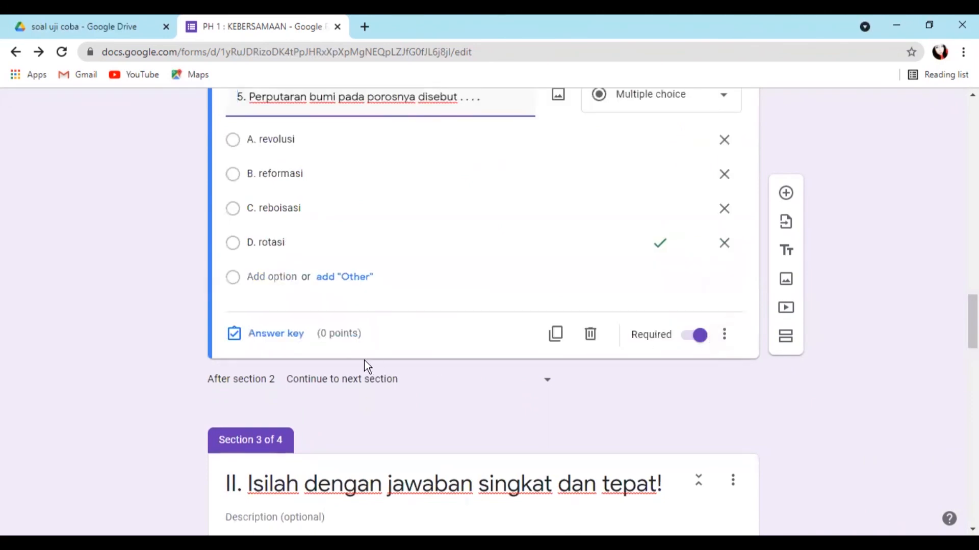
Review multiple-choice questions 4 and 5, checking their numbering, required markers and the transition to section 3.
scroll(469, 398, "down", 4)
scroll(469, 403, "up", 7)
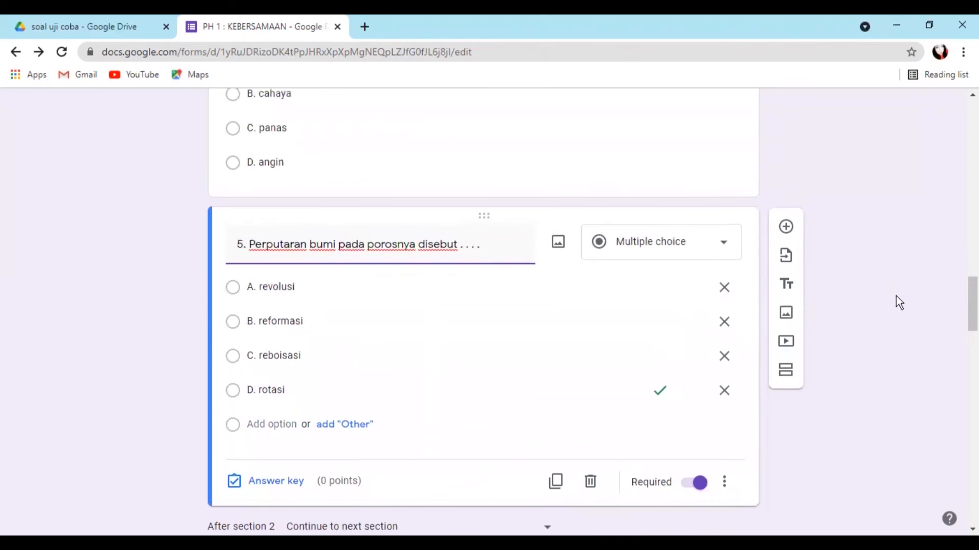
scroll(899, 302, "up", 4)
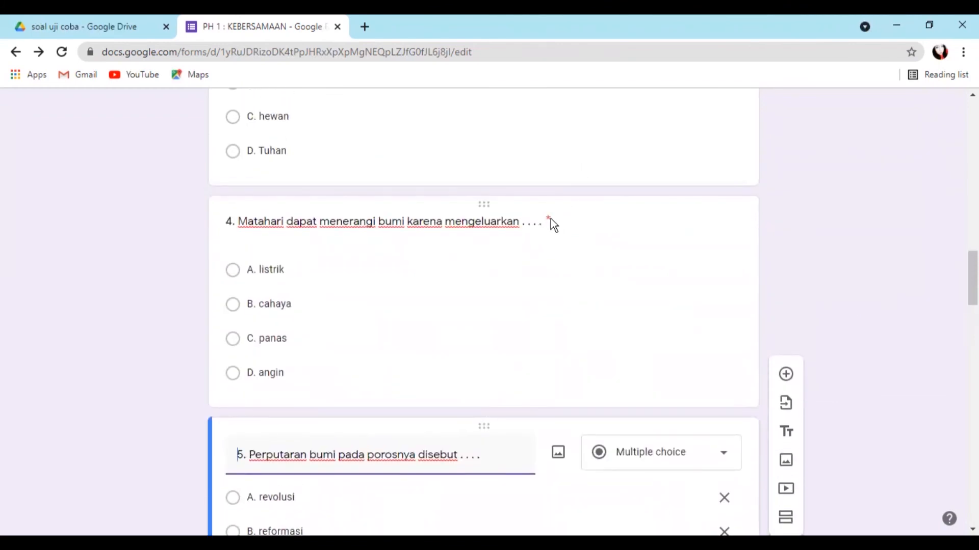
scroll(696, 248, "down", 4)
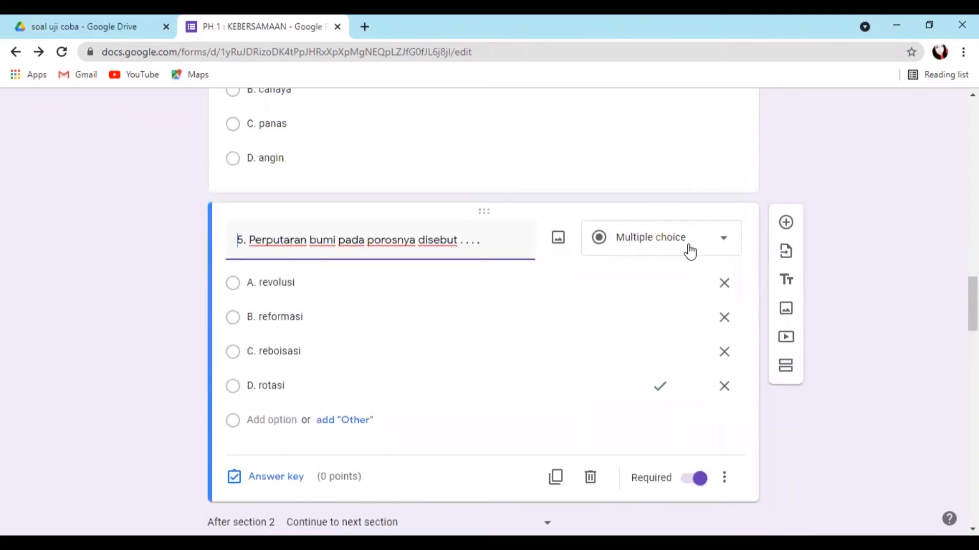
scroll(688, 251, "down", 7)
scroll(876, 278, "up", 3)
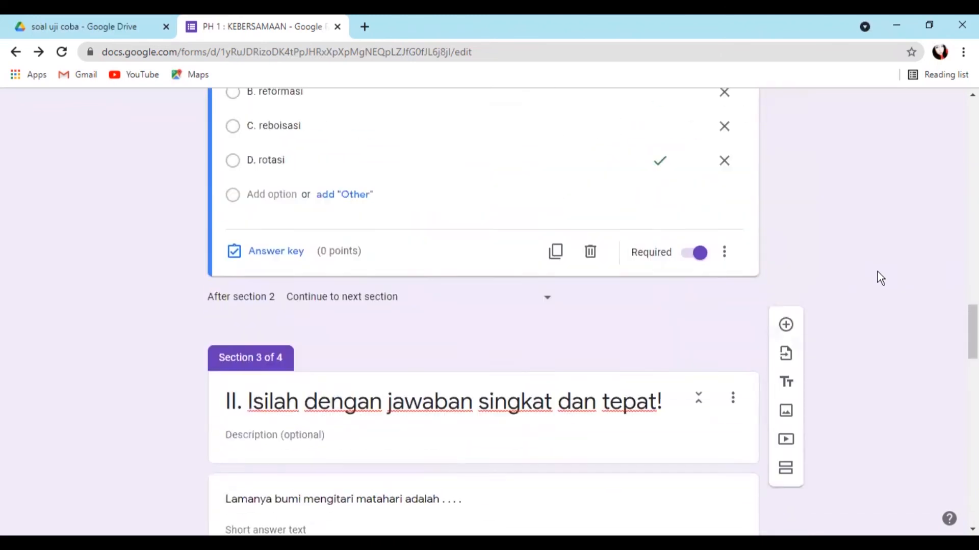
scroll(876, 278, "up", 4)
scroll(764, 229, "up", 4)
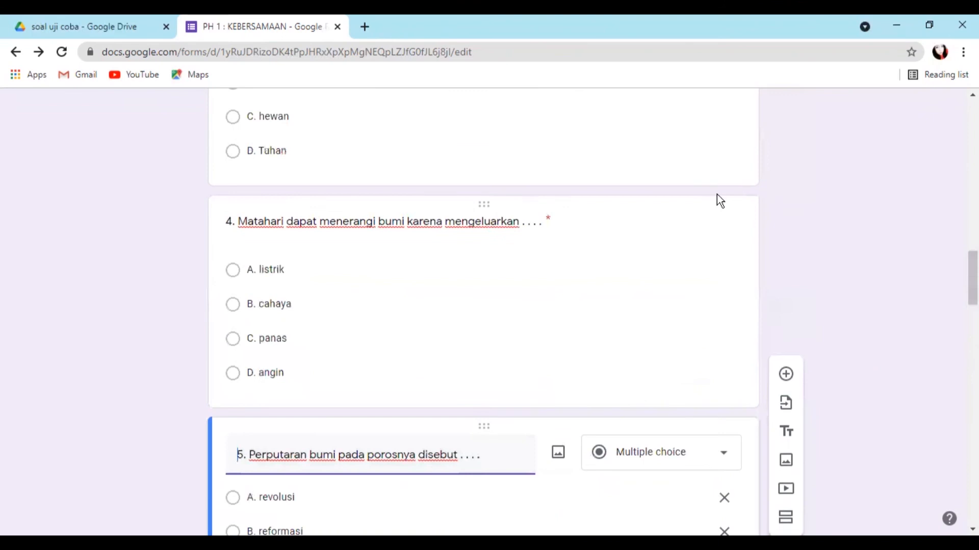
scroll(700, 269, "down", 7)
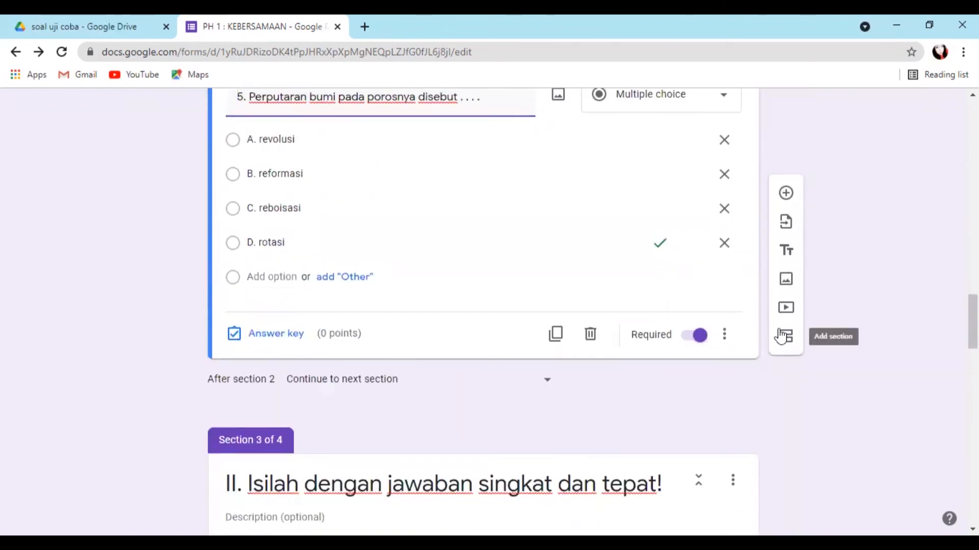
Add the number "1." before the short-answer question "Lamanya bumi mengitari matahari adalah . . . ." in section 3.
scroll(697, 421, "down", 3)
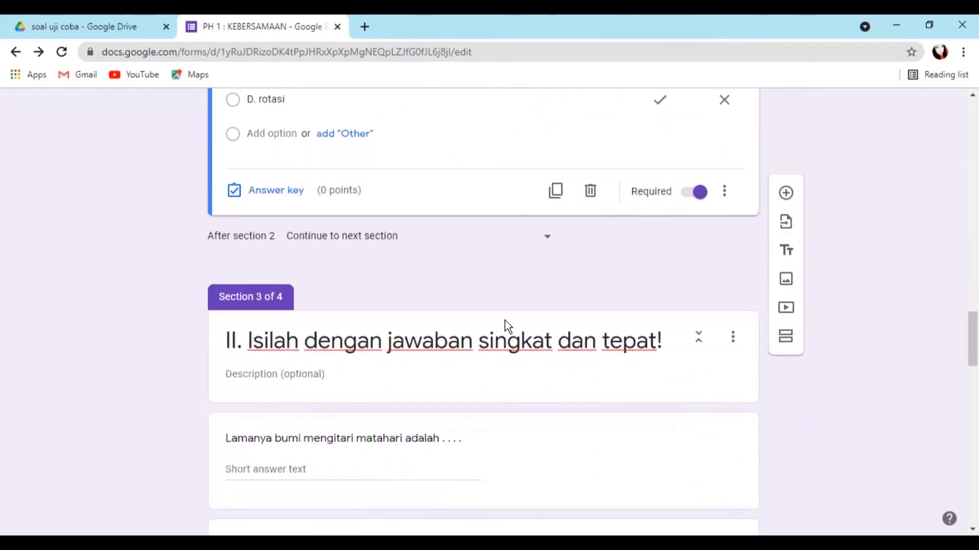
scroll(505, 320, "down", 3)
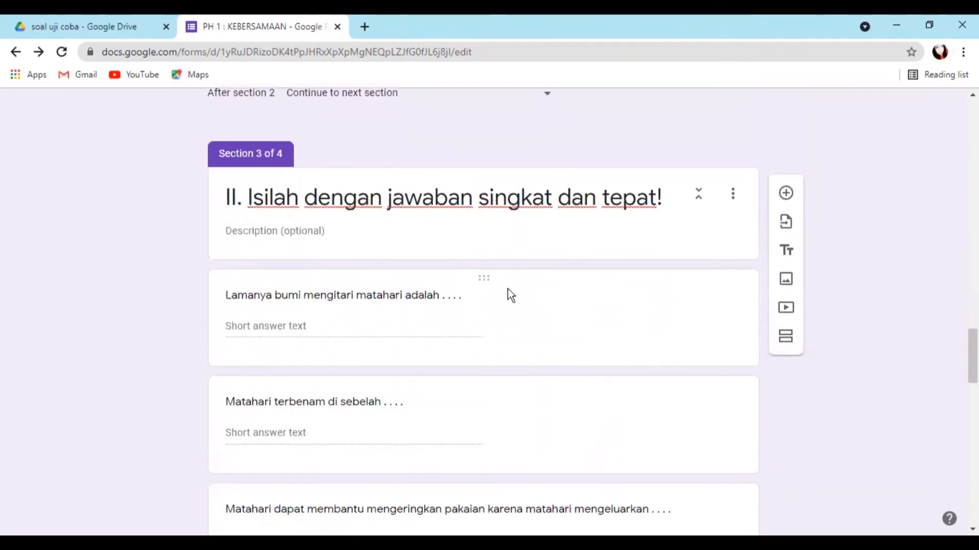
left_click(487, 278)
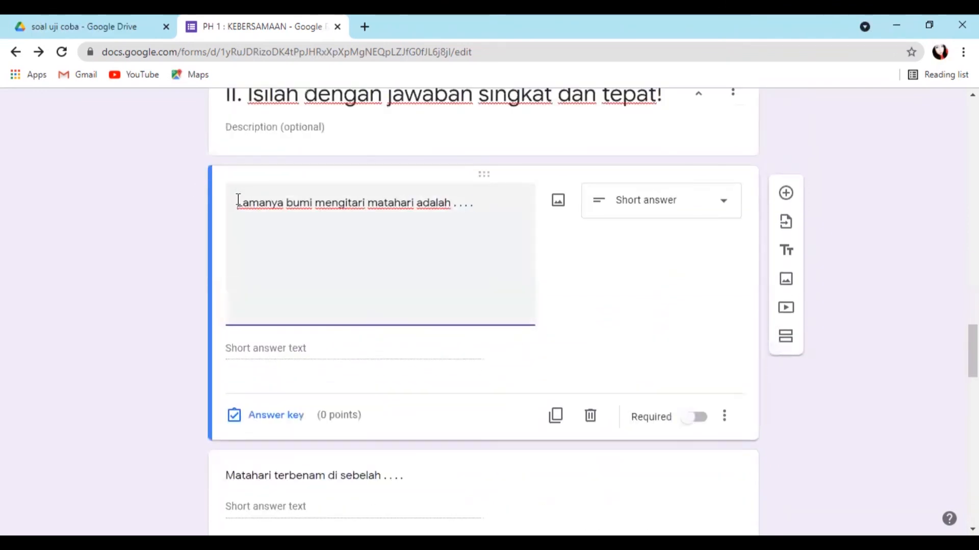
type("1.")
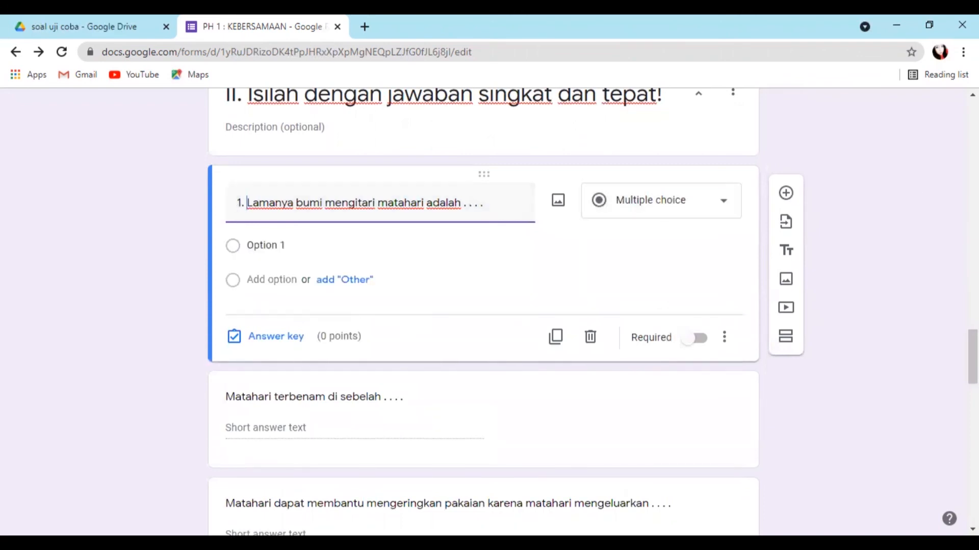
Change question 1 "Lamanya bumi mengitari matahari adalah . . . ." in section 3 to the Short answer type and make it required.
left_click(728, 208)
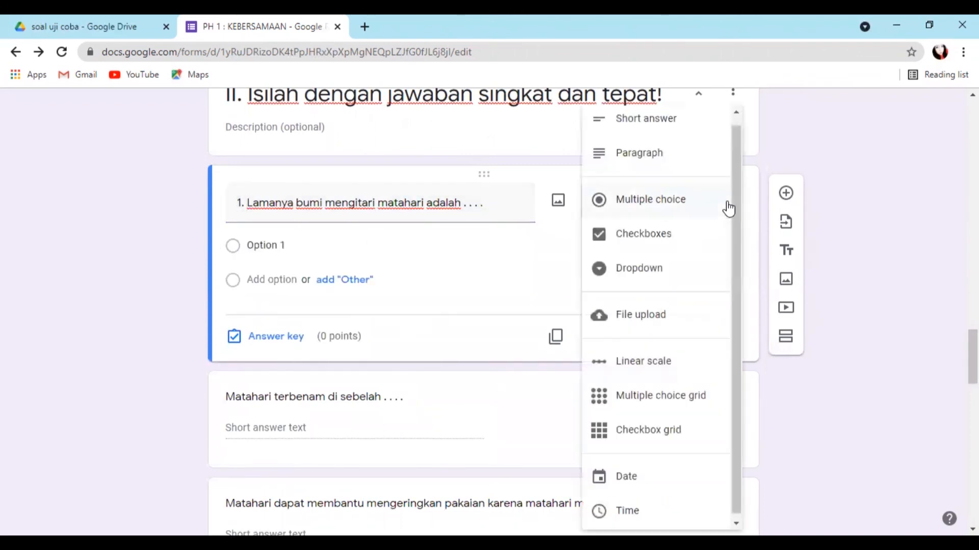
left_click(690, 123)
left_click(698, 315)
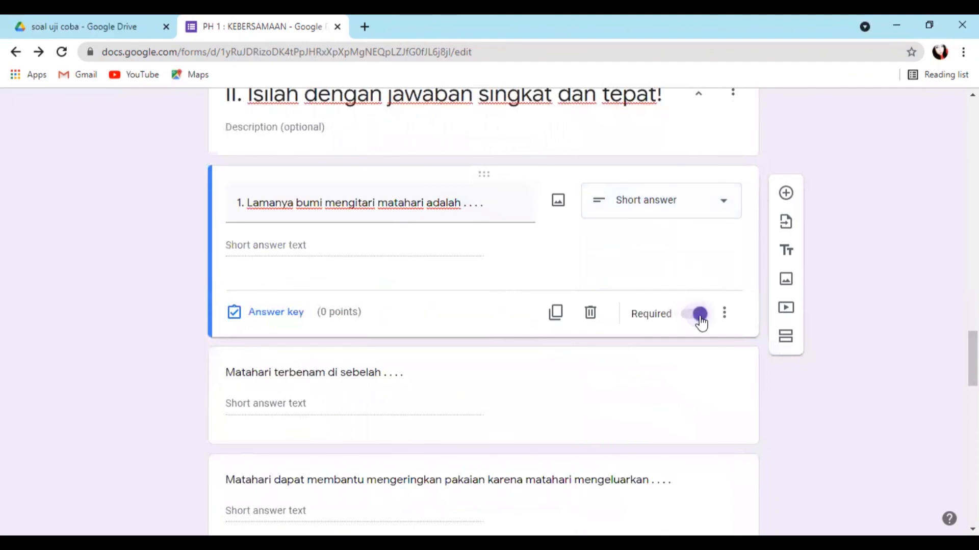
Add the number "2." before "Matahari terbenam di sebelah . . . ." and set it as a required Short answer question.
scroll(827, 379, "down", 1)
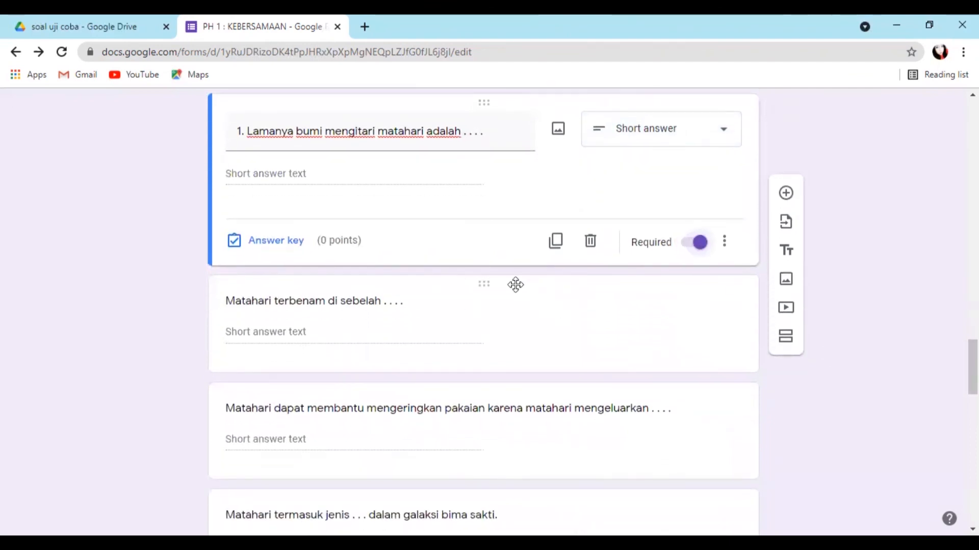
left_click(401, 291)
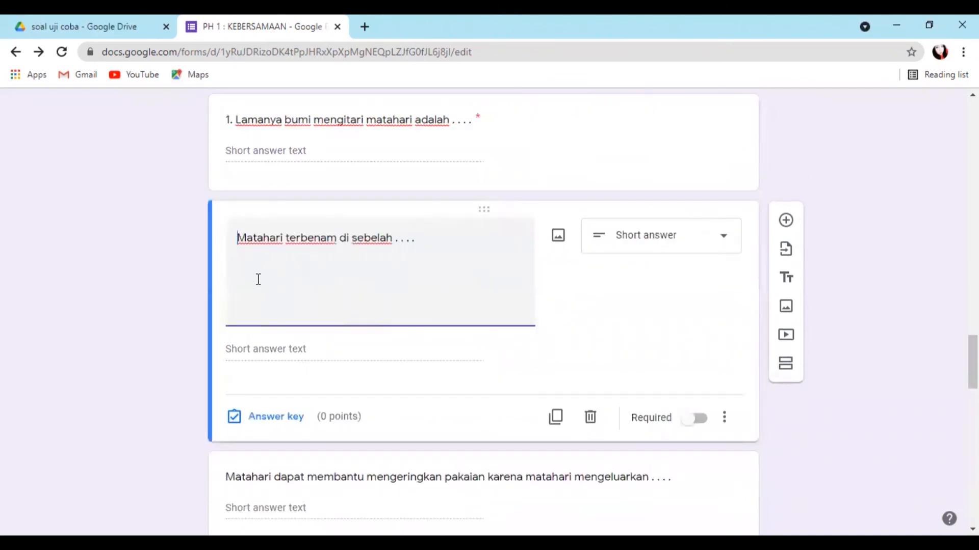
key("Home")
type("2.")
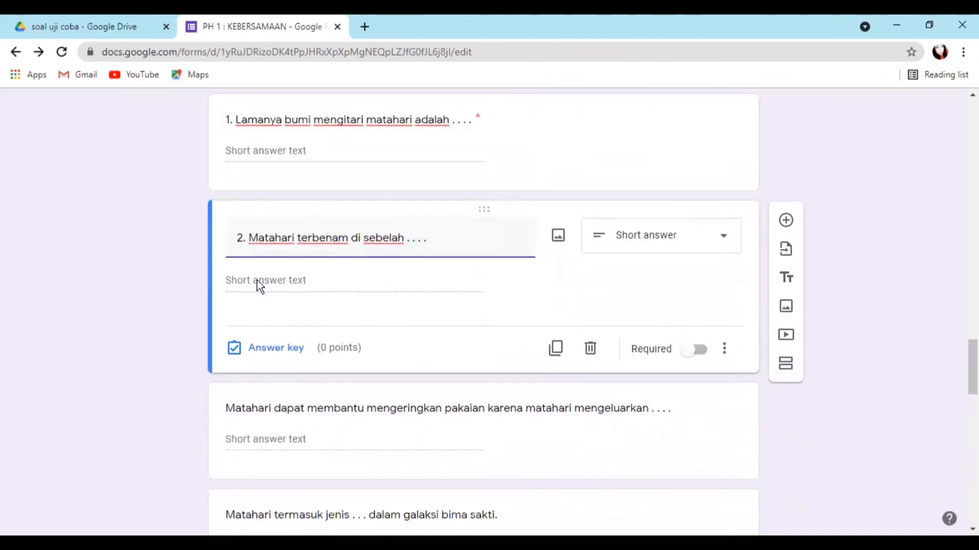
left_click(723, 239)
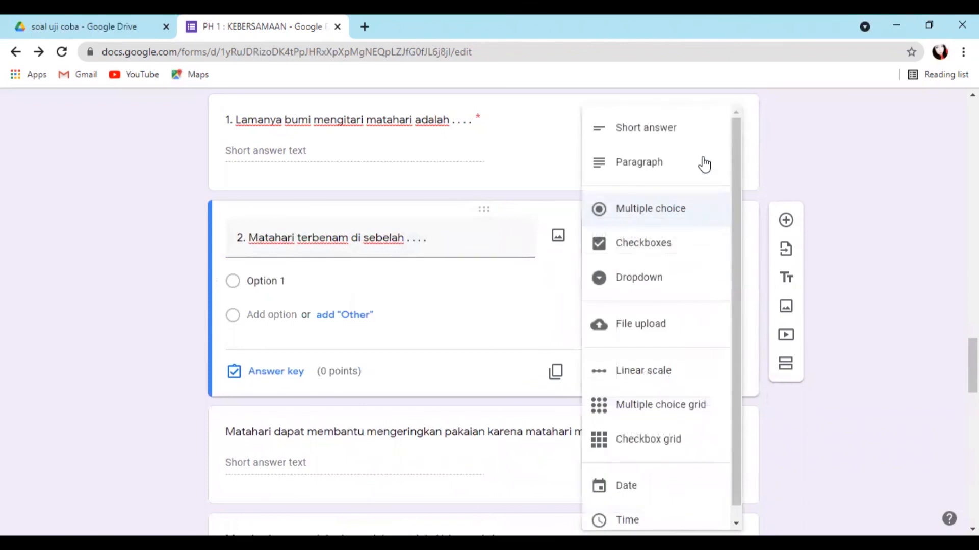
left_click(706, 141)
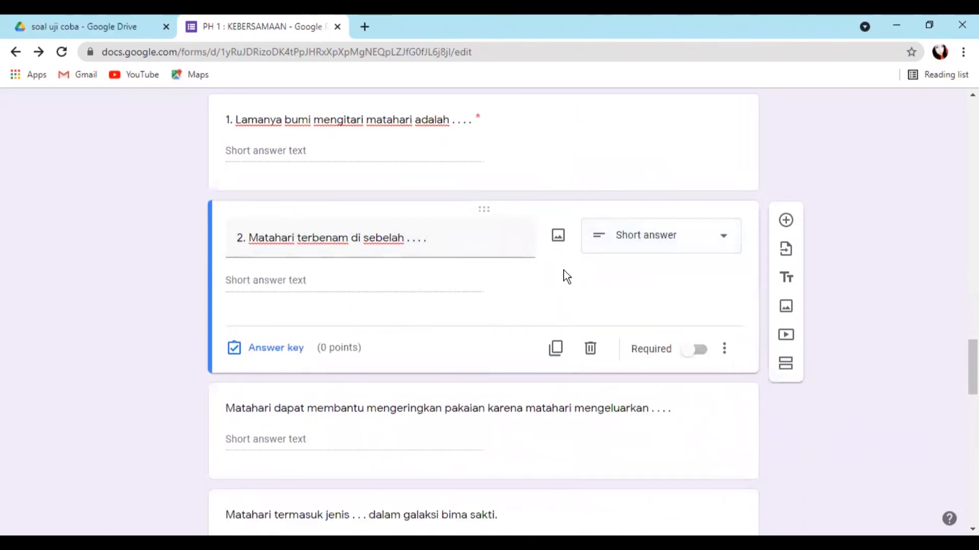
left_click(701, 351)
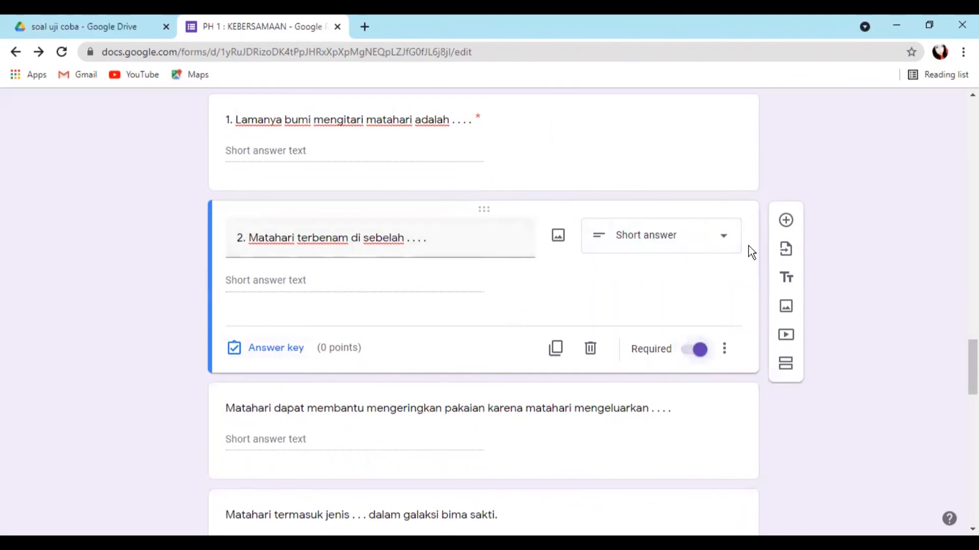
Add "3." before "Matahari dapat membantu mengeringkan pakaian karena matahari mengeluarkan . . . ." and set it as a required Short answer question.
scroll(643, 294, "down", 1)
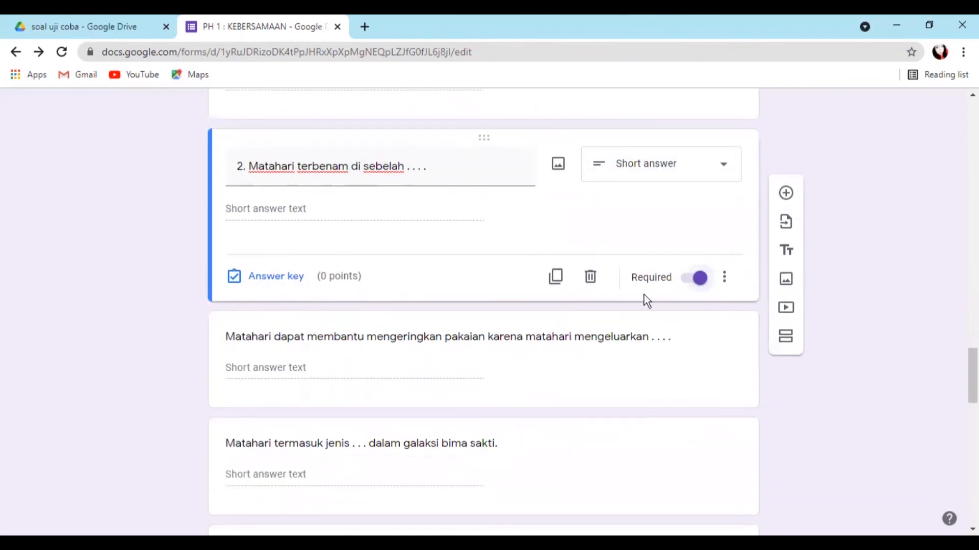
left_click(484, 320)
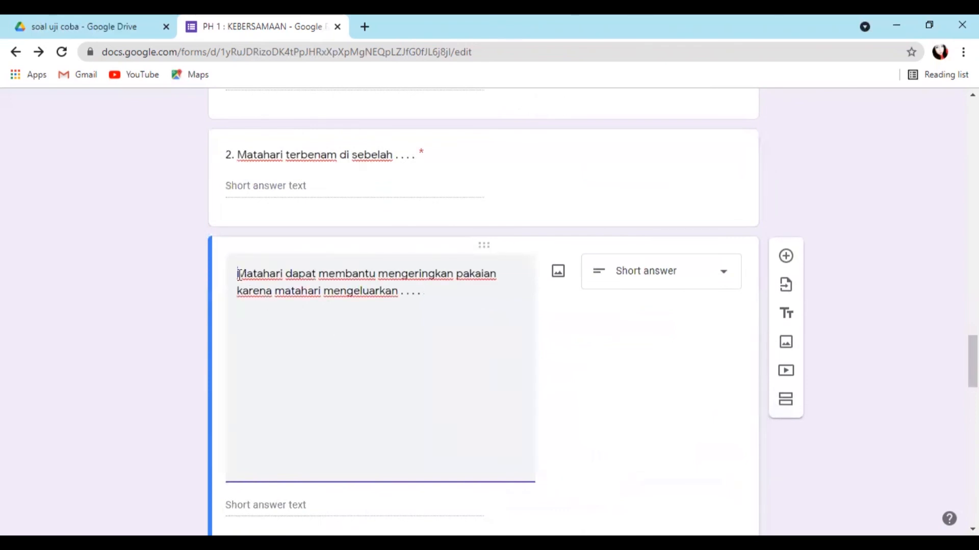
type("3.")
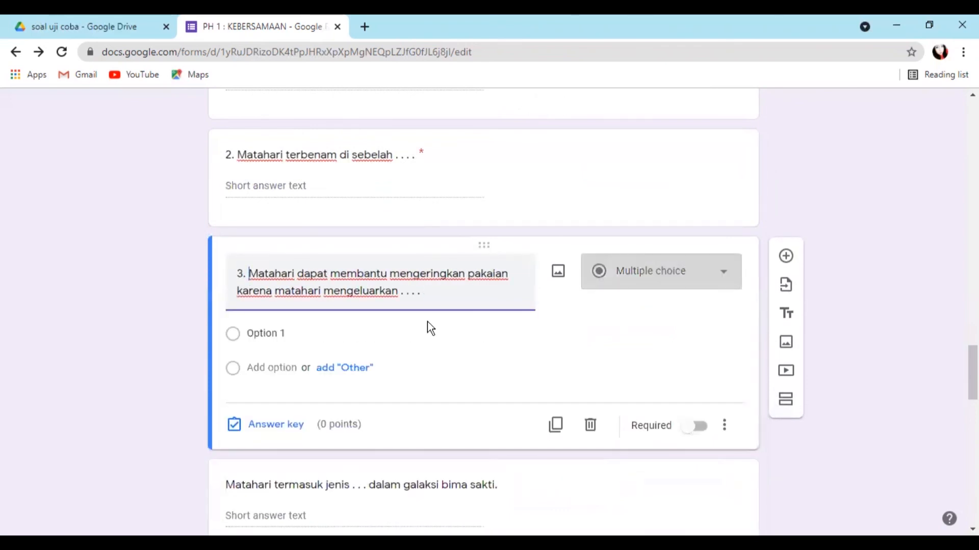
left_click(700, 426)
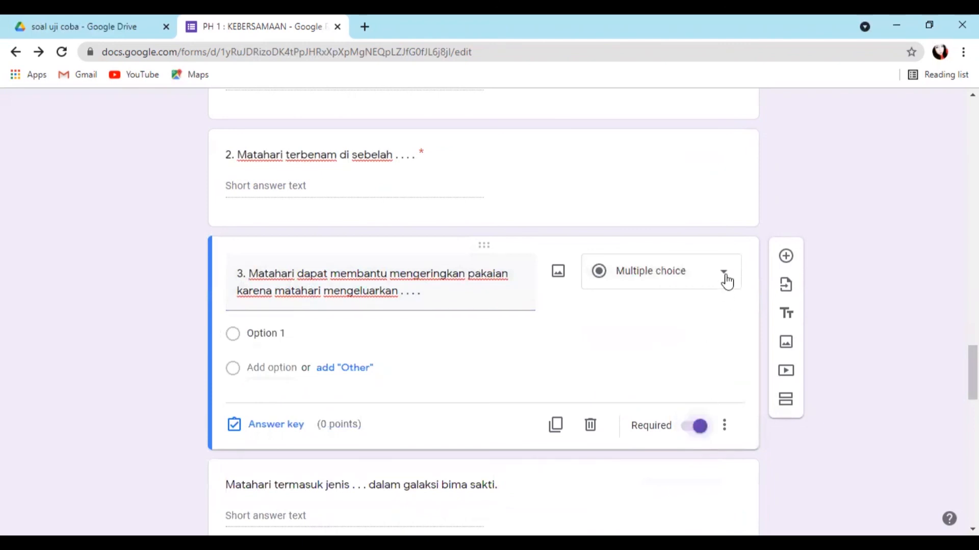
left_click(726, 281)
left_click(699, 136)
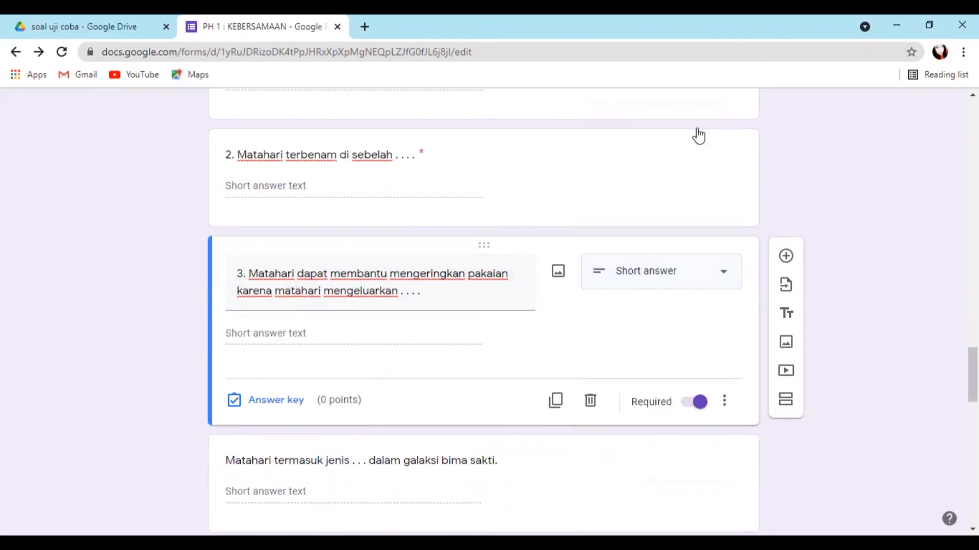
Add "4." before "Matahari termasuk jenis . . . dalam galaksi bima sakti." and set it as a required Short answer question.
scroll(534, 421, "down", 3)
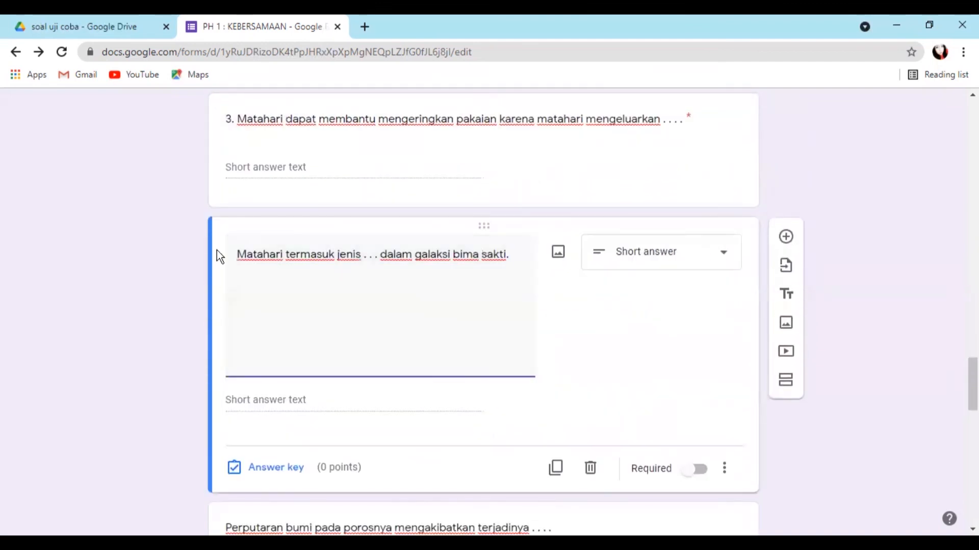
left_click(235, 254)
type("4.")
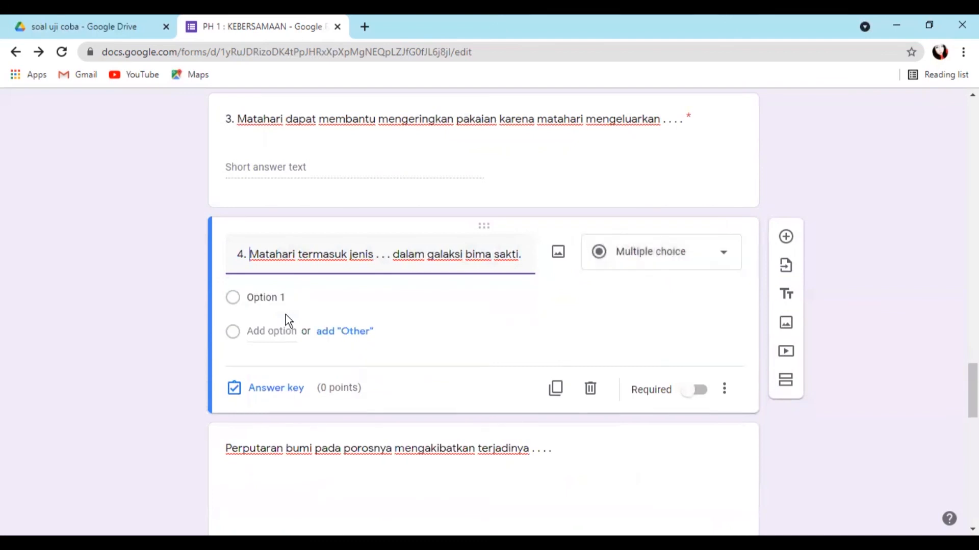
left_click(726, 258)
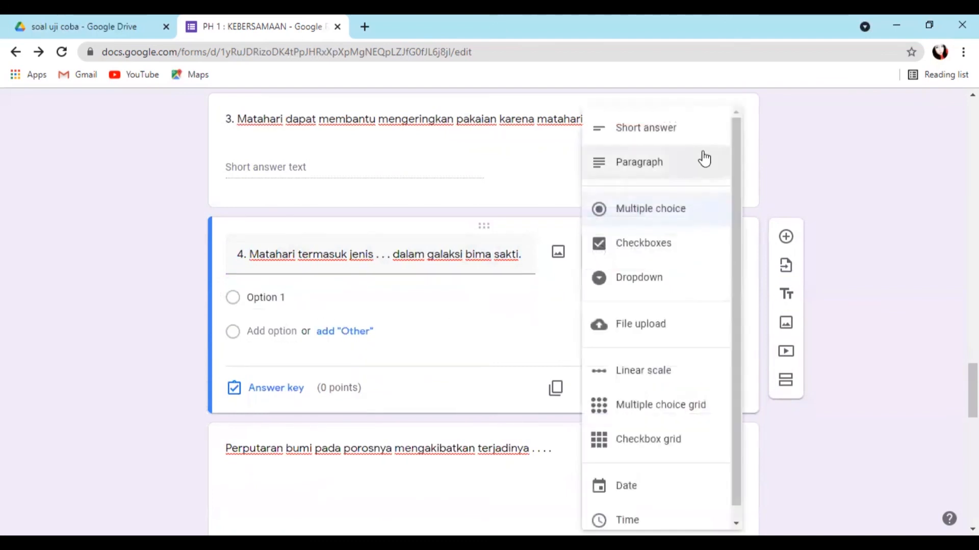
left_click(703, 136)
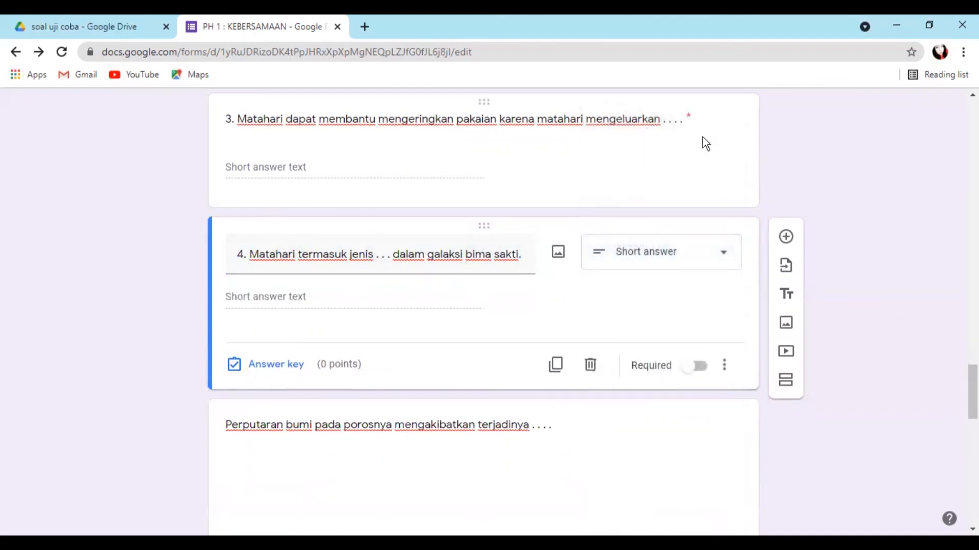
left_click(700, 367)
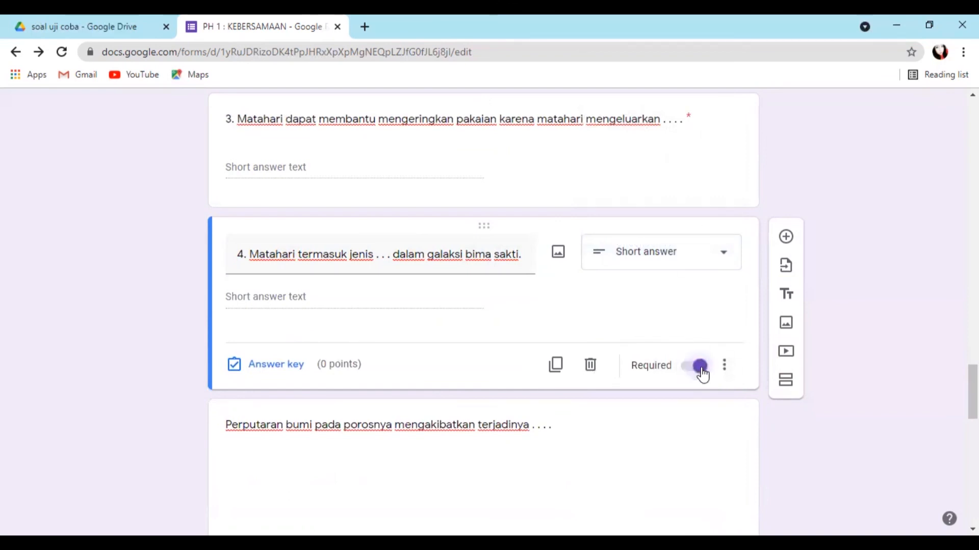
Add "5." before "Perputaran bumi pada porosnya mengakibatkan terjadinya . . . ." and set it as a required Short answer question.
scroll(597, 376, "down", 3)
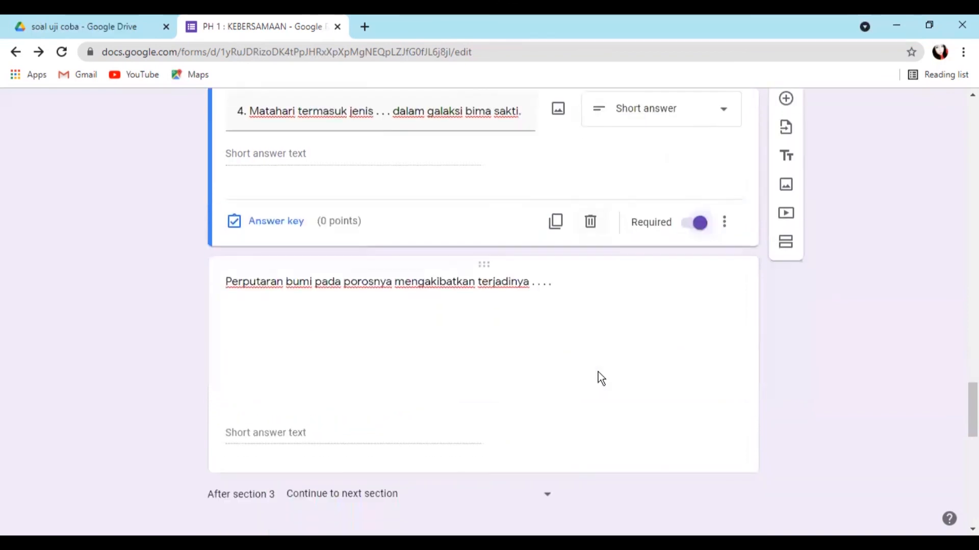
left_click(482, 264)
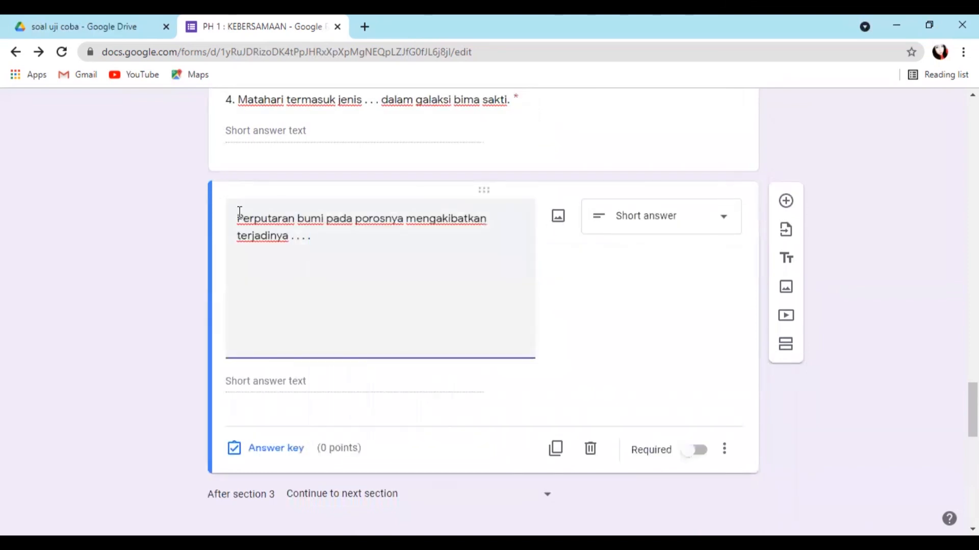
type("5.")
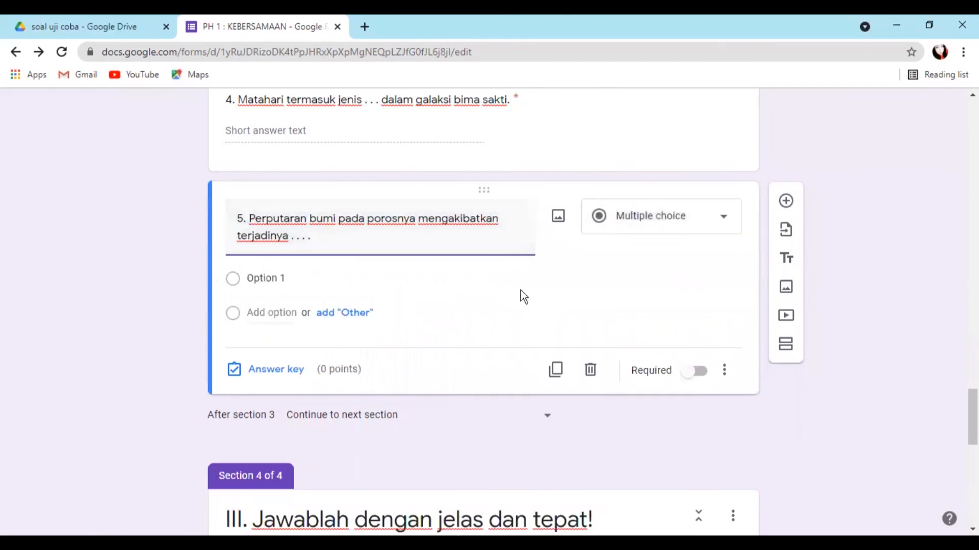
left_click(726, 220)
left_click(703, 130)
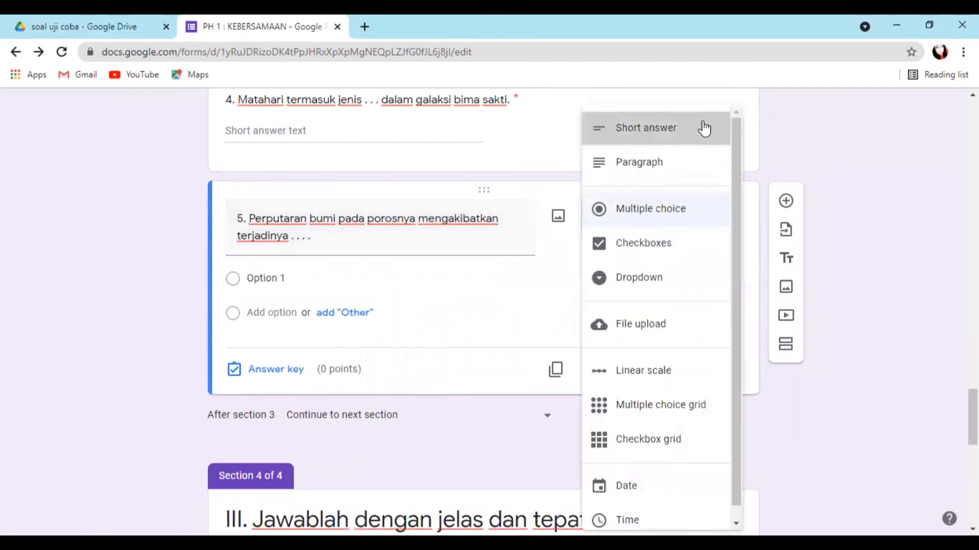
left_click(696, 351)
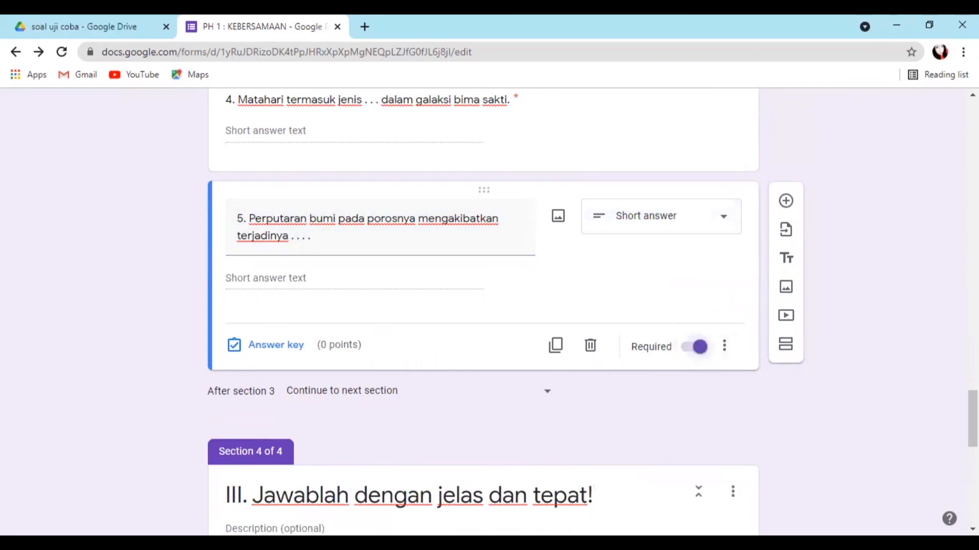
In section 4, set "Tuliskan 3 manfaat sinar matahari bagi manusia!" as a required Paragraph question and add "1." before its text.
scroll(916, 386, "down", 7)
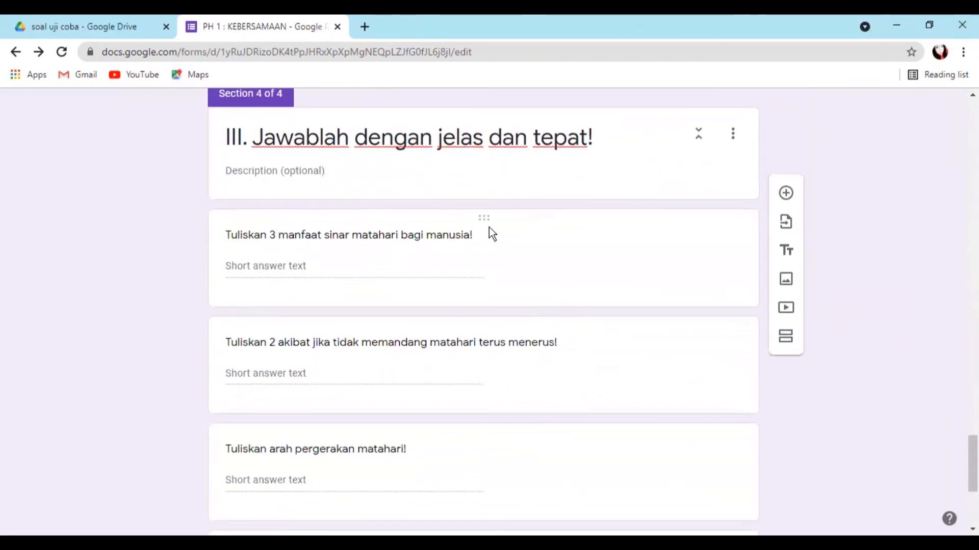
left_click(483, 217)
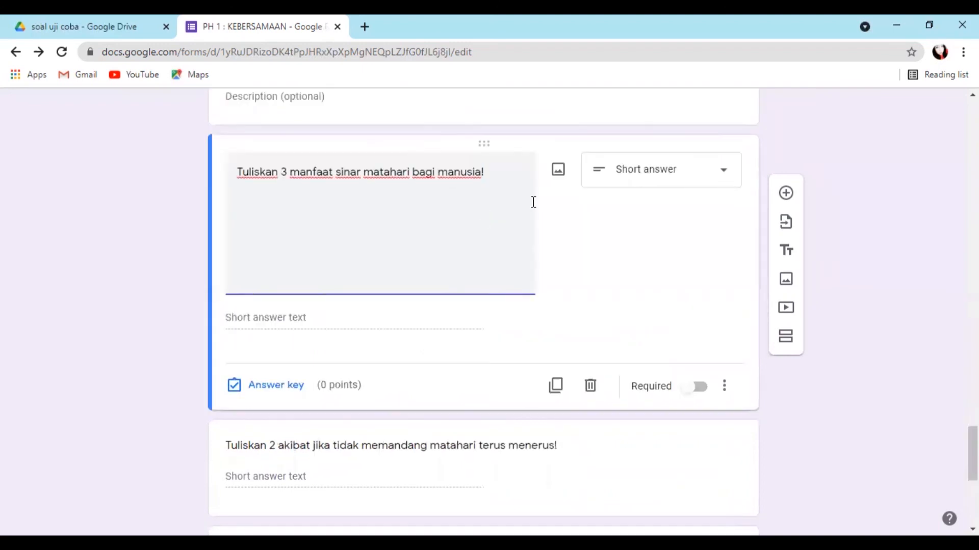
left_click(725, 178)
left_click(692, 170)
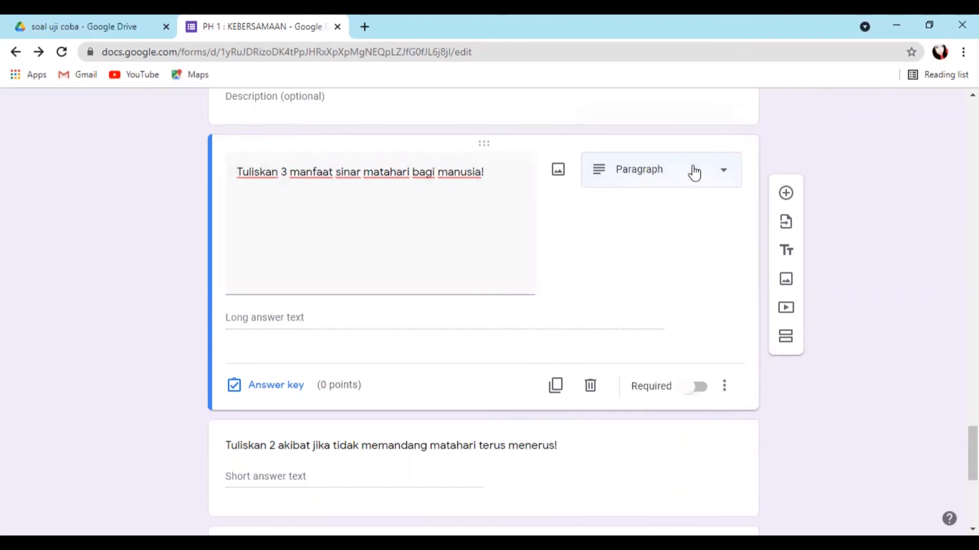
left_click(239, 175)
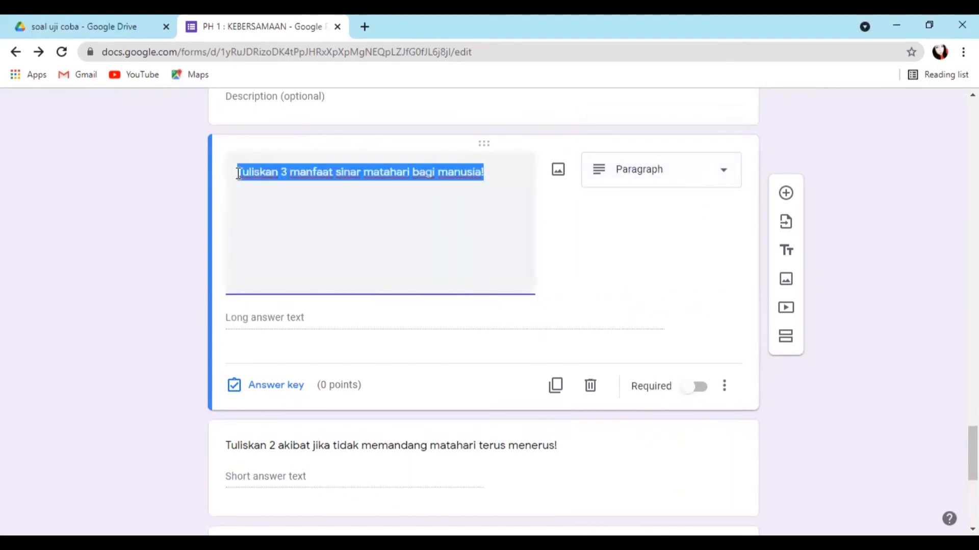
left_click(236, 172)
type("1.")
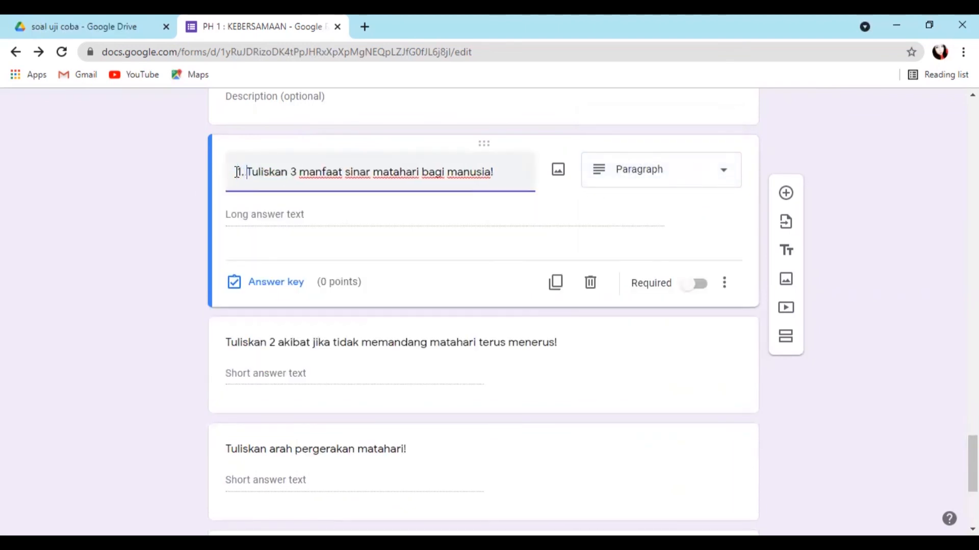
left_click(698, 284)
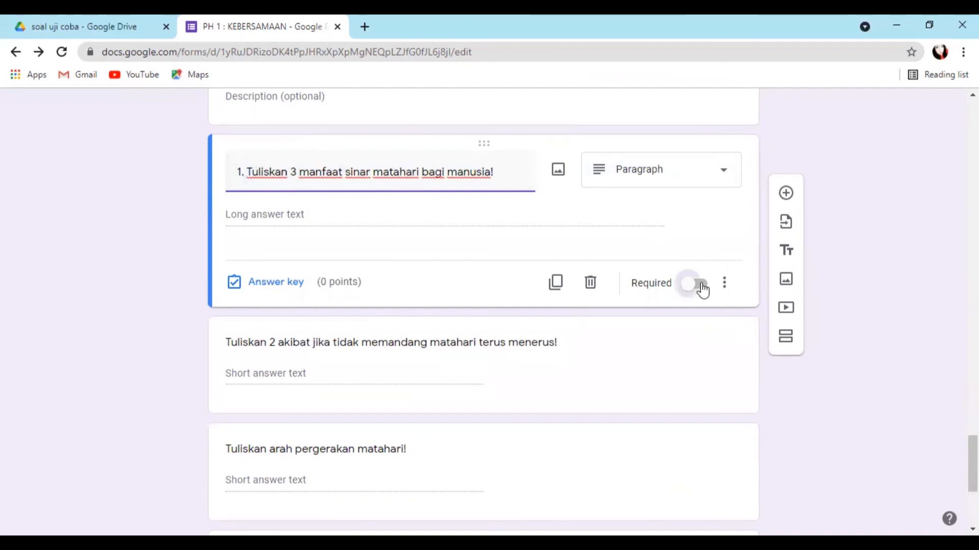
Add the number "2." before "Tuliskan 2 akibat jika tidak memandang matahari terus menerus!" and make the question required.
left_click(483, 324)
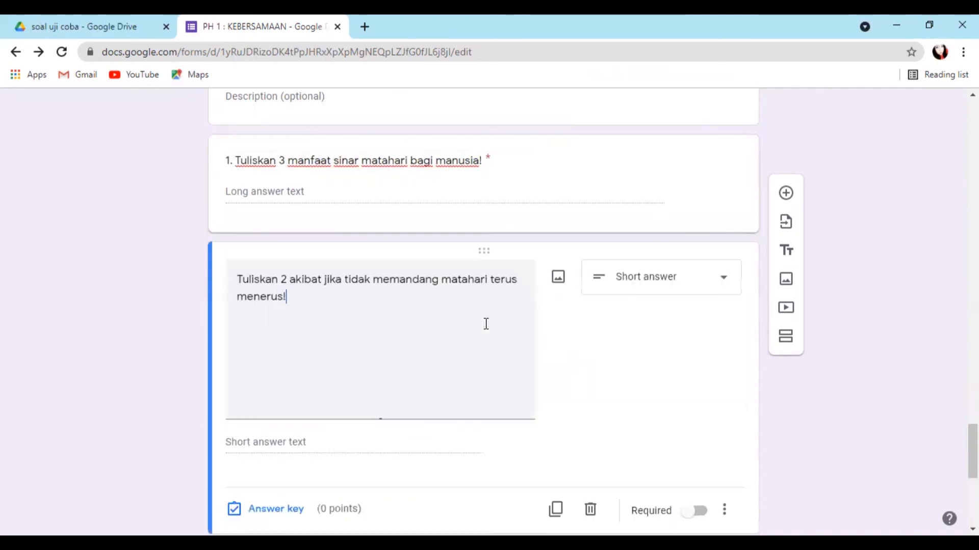
left_click(239, 276)
type("2.")
left_click(700, 410)
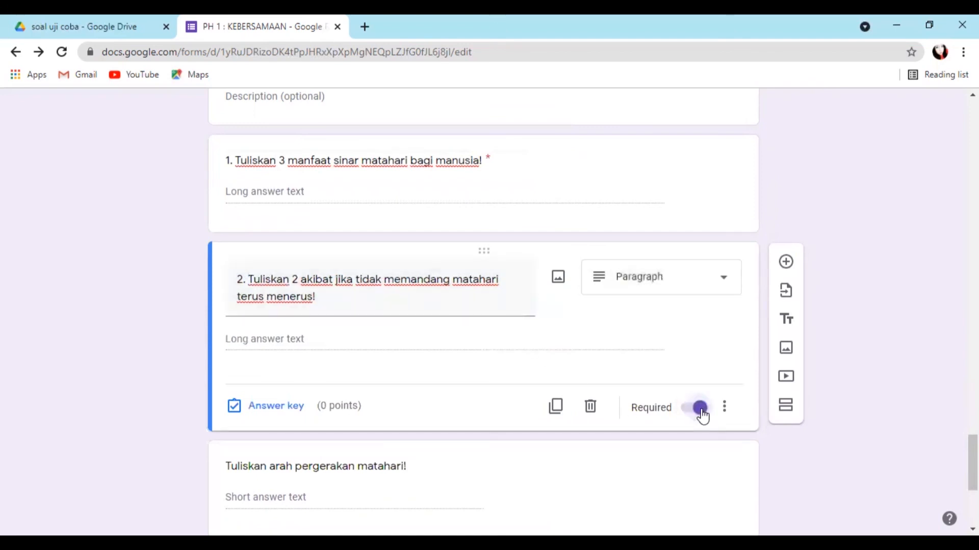
Add the number "3." before "Tuliskan arah pergerakan matahari!" in section 4 and make the question required.
scroll(465, 403, "down", 3)
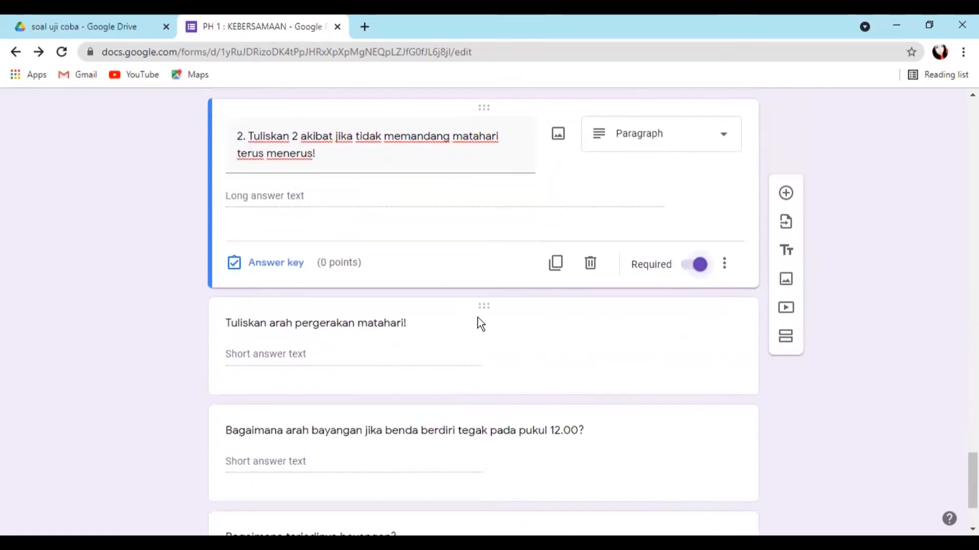
left_click(481, 306)
left_click(237, 261)
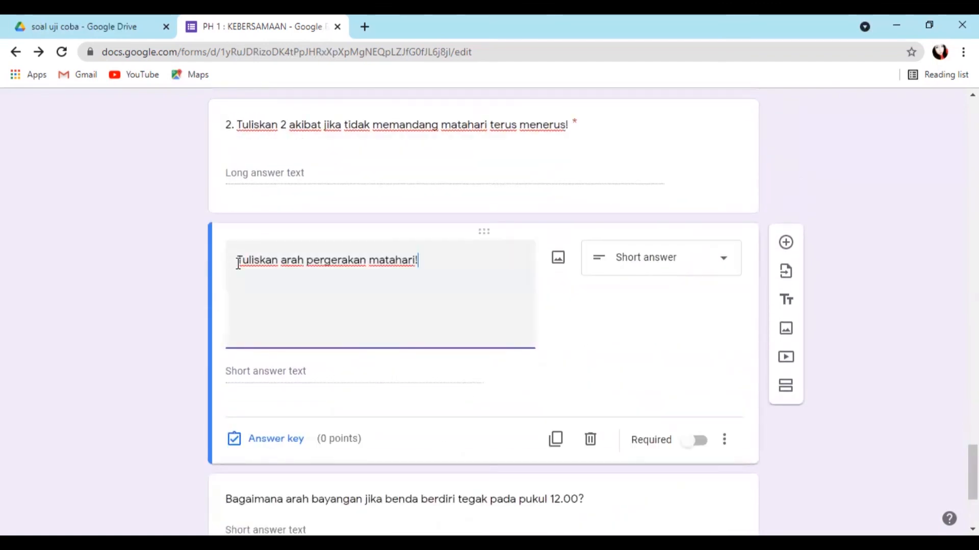
type("3.")
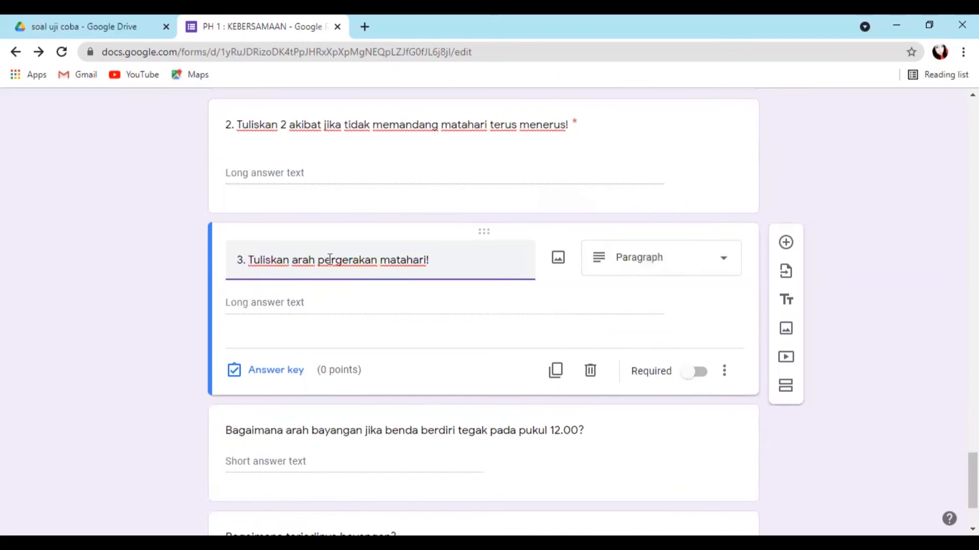
left_click(698, 374)
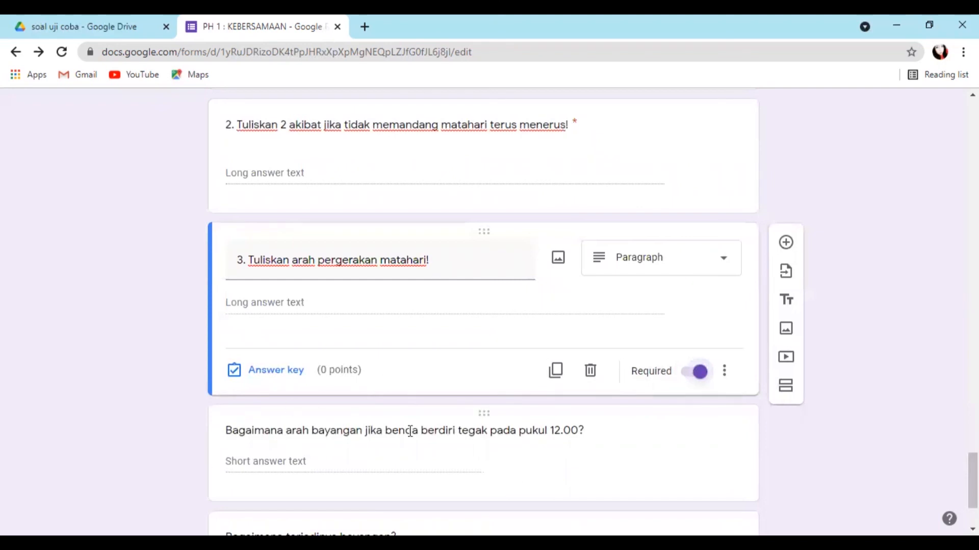
Add "4." before "Bagaimana arah bayangan jika benda berdiri tegak pada pukul 12.00?" and set it as a required Paragraph question.
scroll(465, 411, "down", 2)
left_click(484, 292)
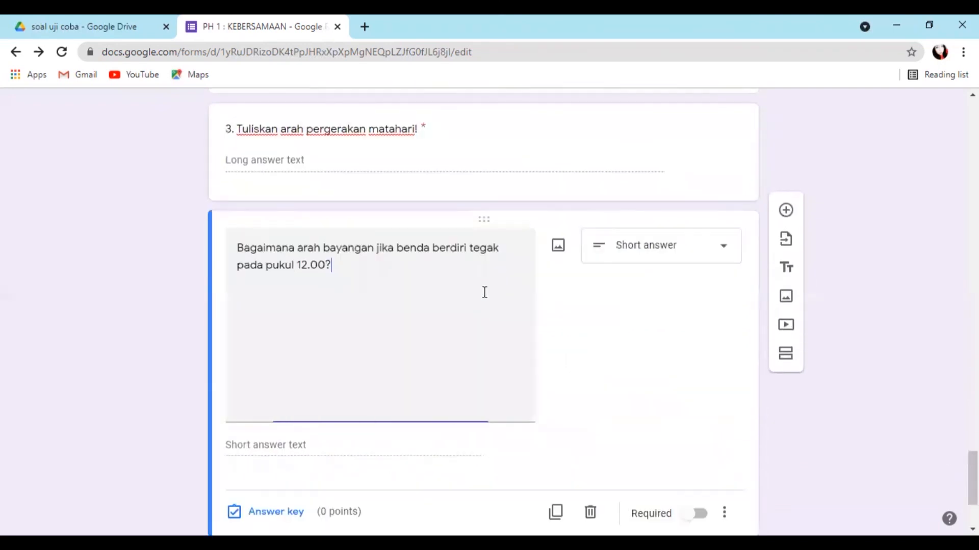
left_click(240, 248)
type("4.")
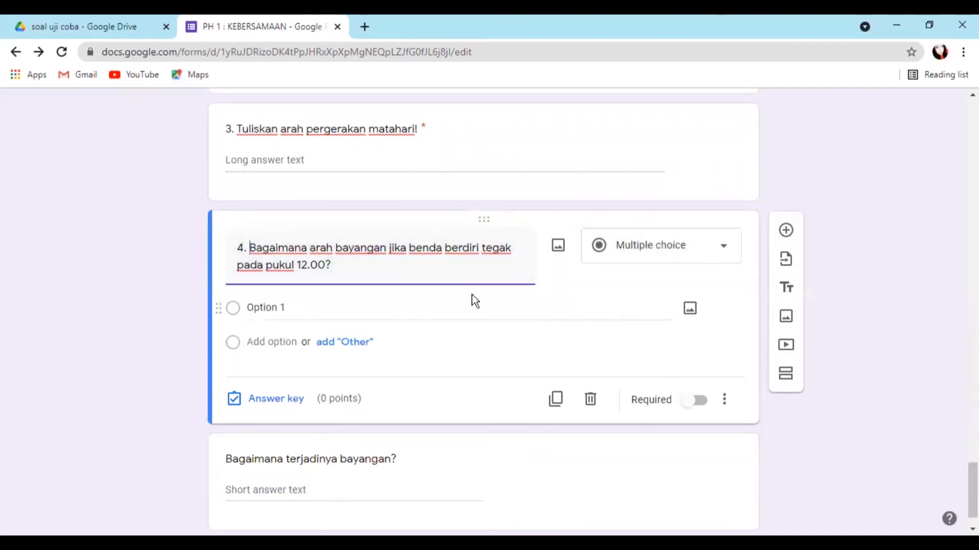
left_click(724, 256)
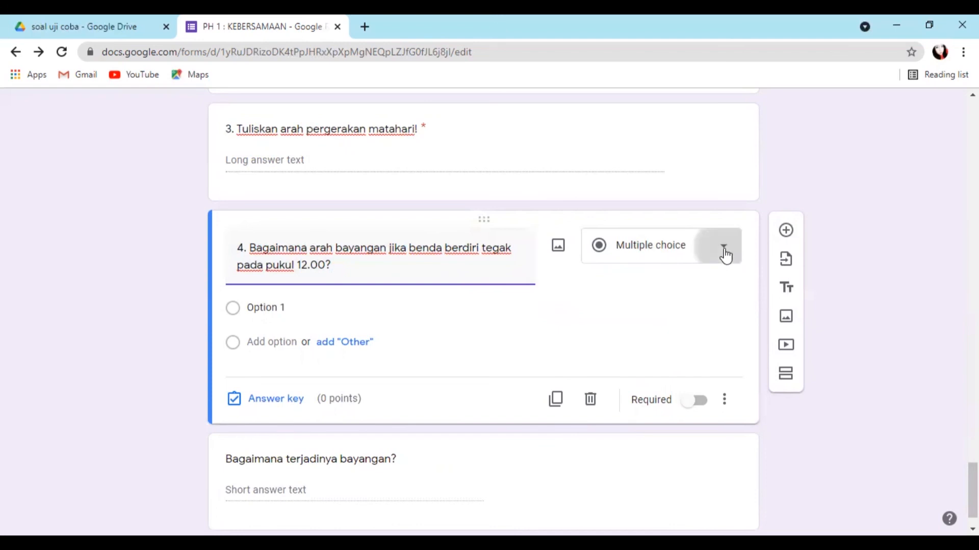
left_click(681, 174)
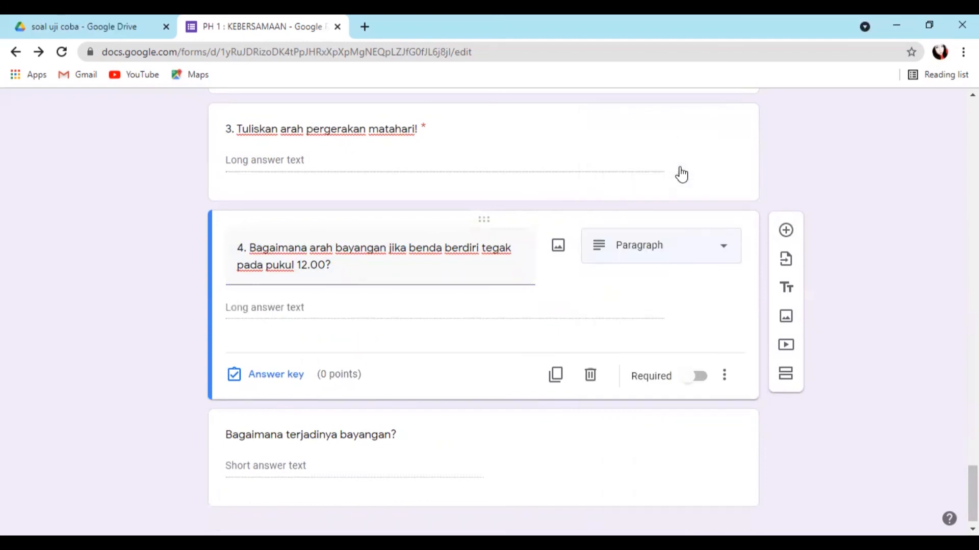
left_click(693, 378)
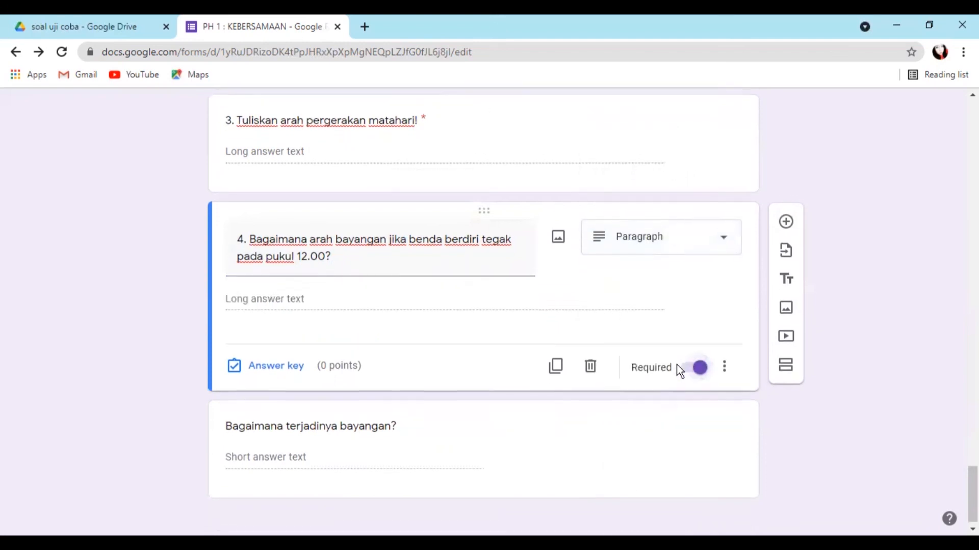
Add "5." before "Bagaimana terjadinya bayangan?" and set it as a required Paragraph question.
left_click(305, 397)
left_click(233, 361)
type("5.")
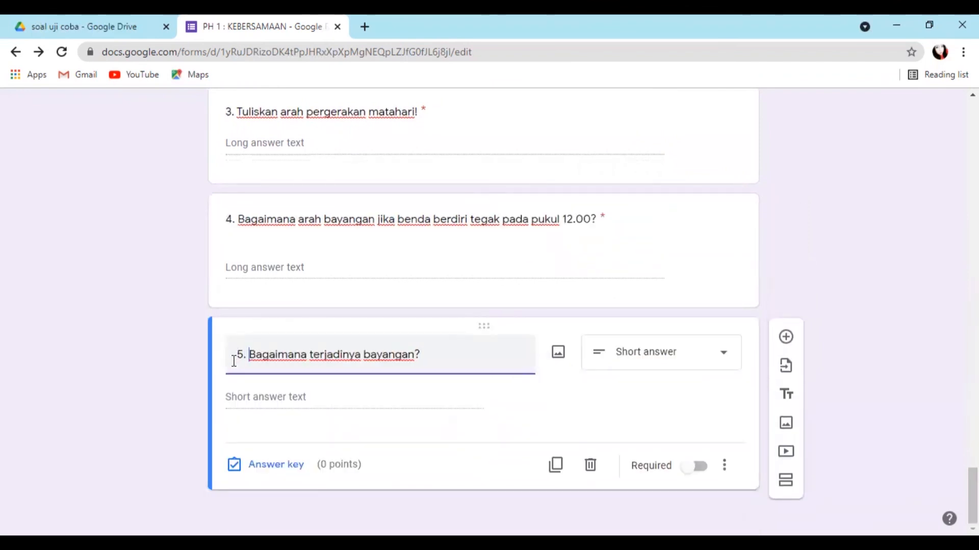
left_click(726, 359)
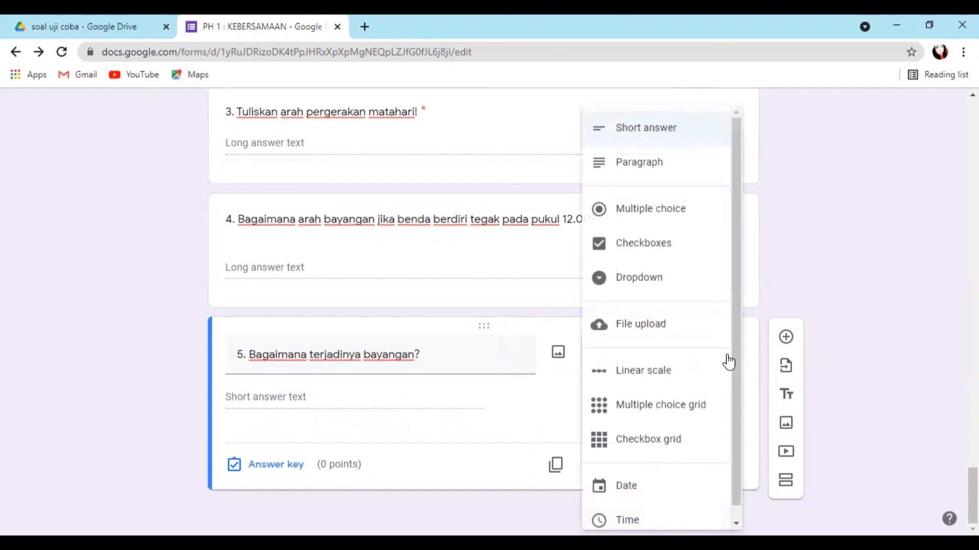
left_click(702, 172)
left_click(694, 466)
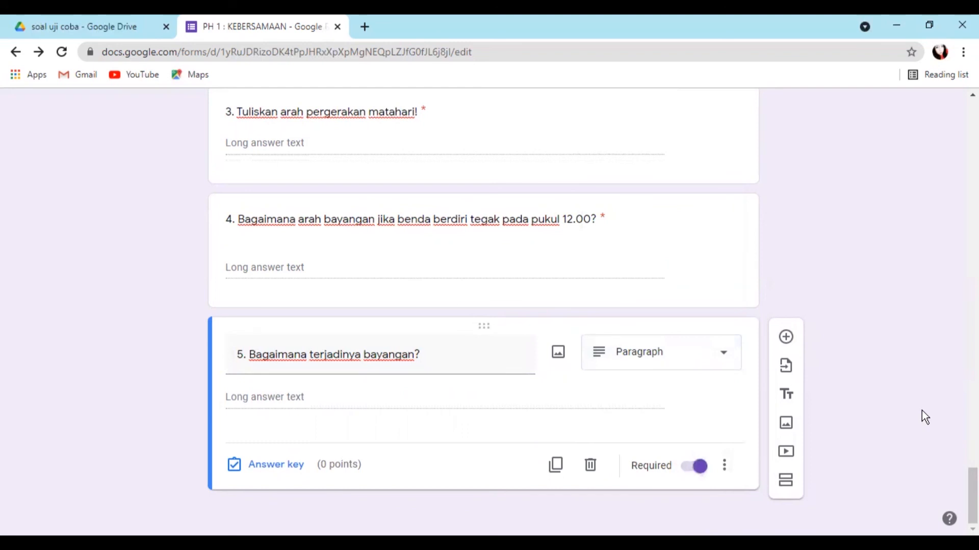
Preview the form, try to continue past its first section with the required fields empty, and close the preview.
scroll(915, 316, "up", 10)
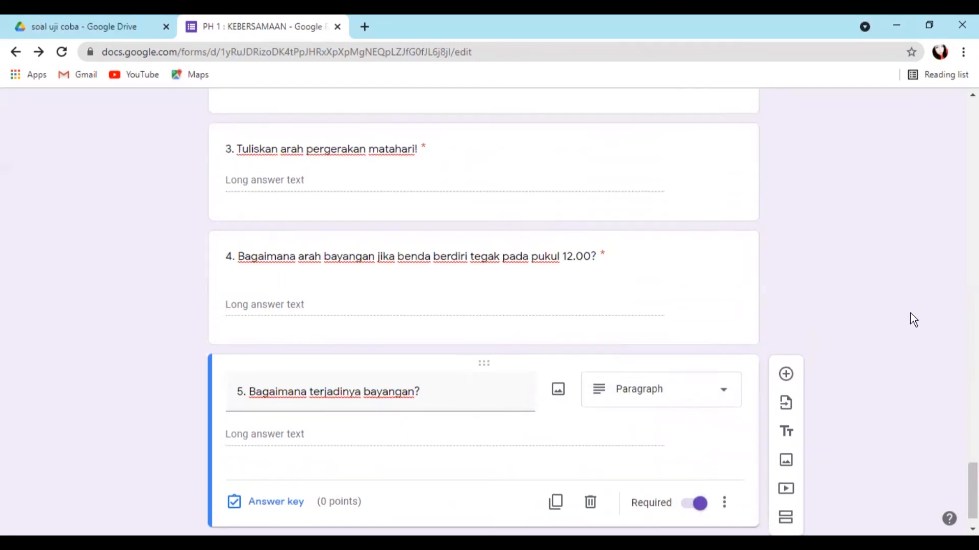
scroll(913, 319, "up", 20)
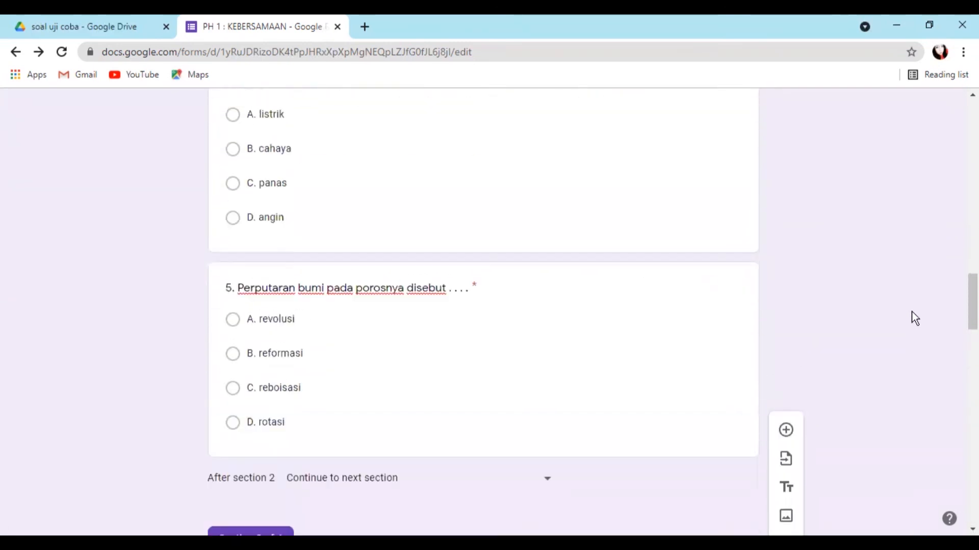
scroll(912, 314, "up", 5)
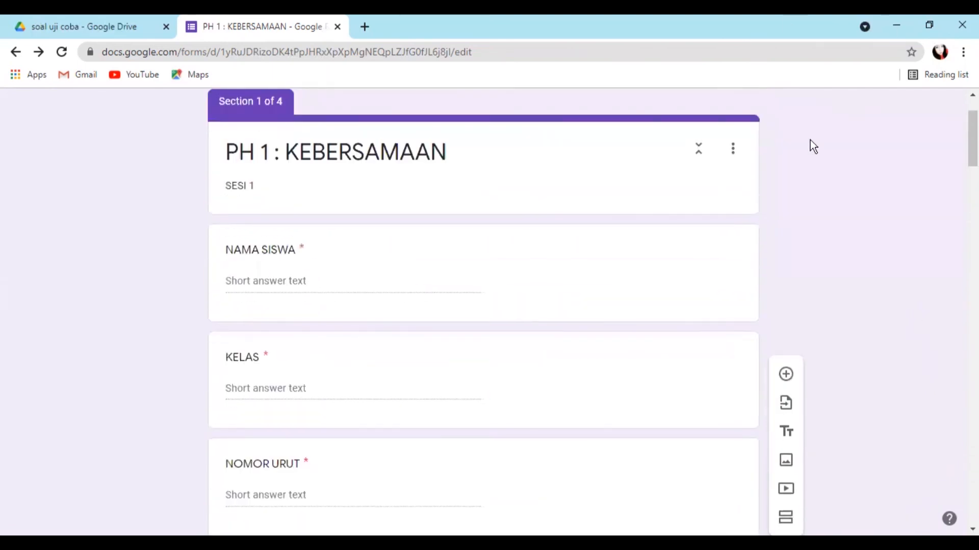
scroll(814, 222, "up", 2)
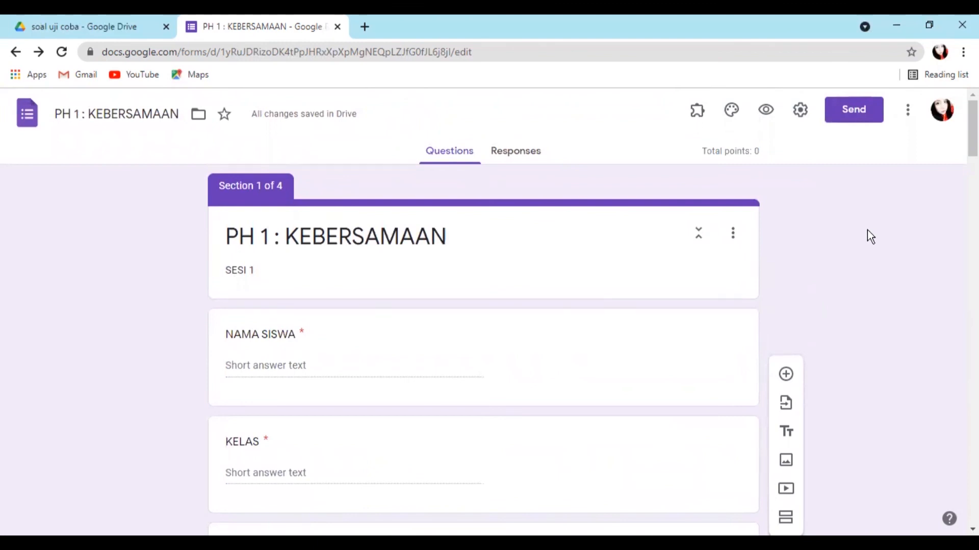
left_click(767, 113)
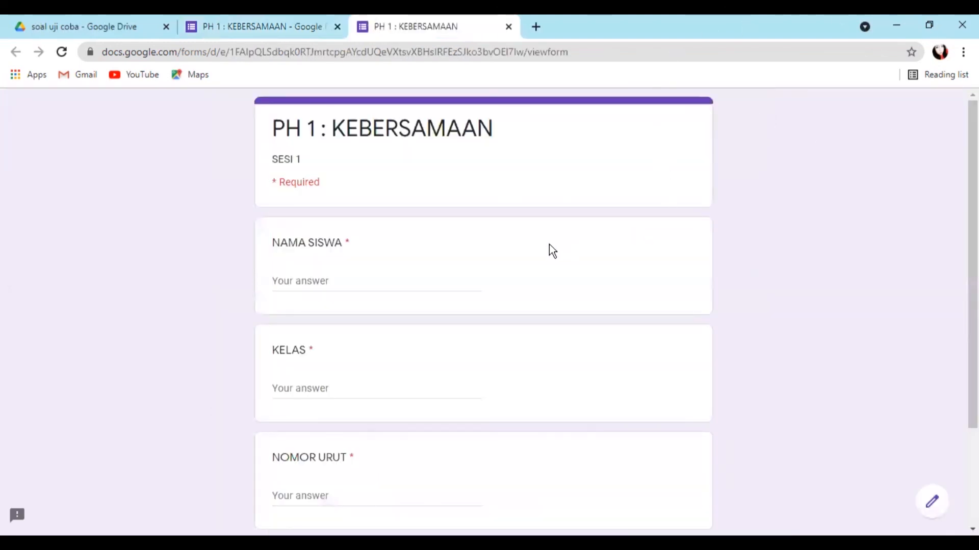
scroll(518, 262, "down", 3)
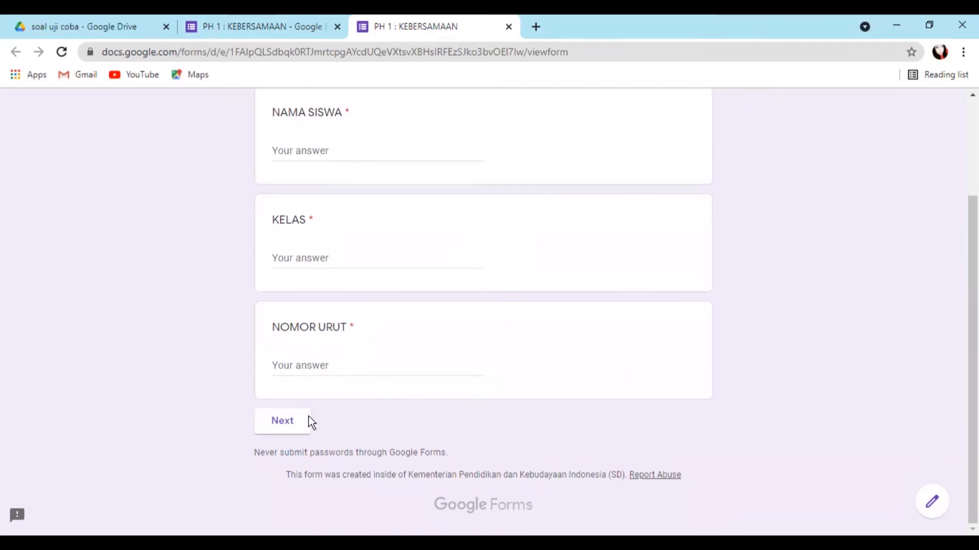
left_click(282, 427)
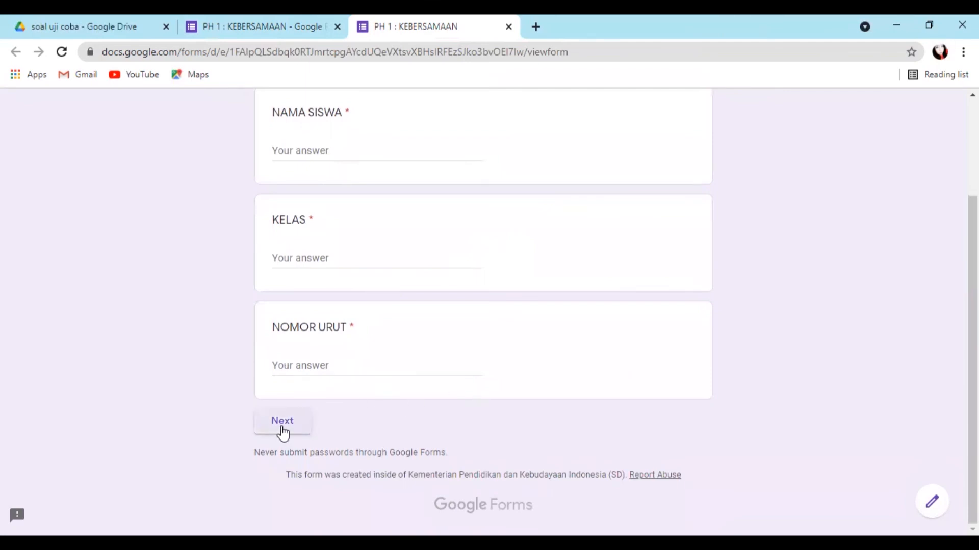
scroll(627, 309, "up", 1)
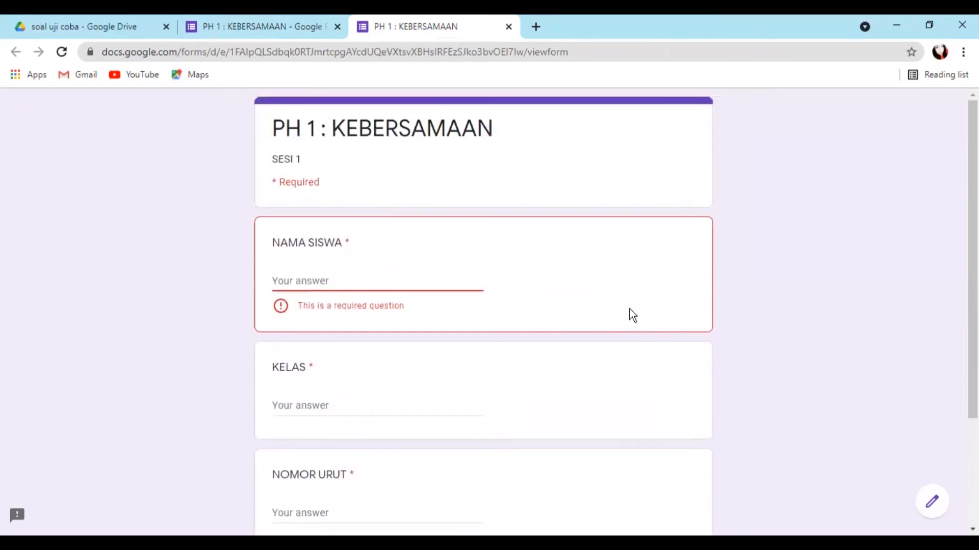
scroll(442, 392, "down", 2)
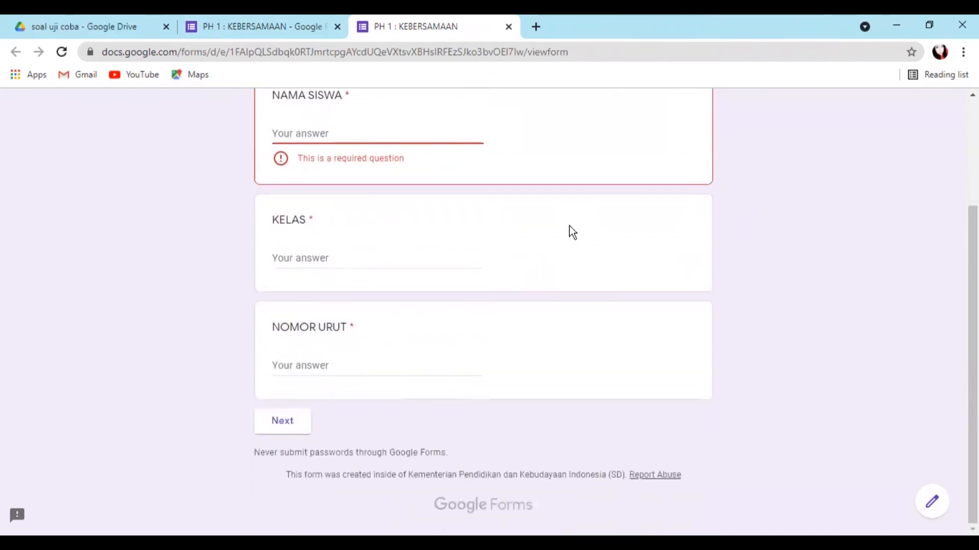
scroll(632, 316, "up", 3)
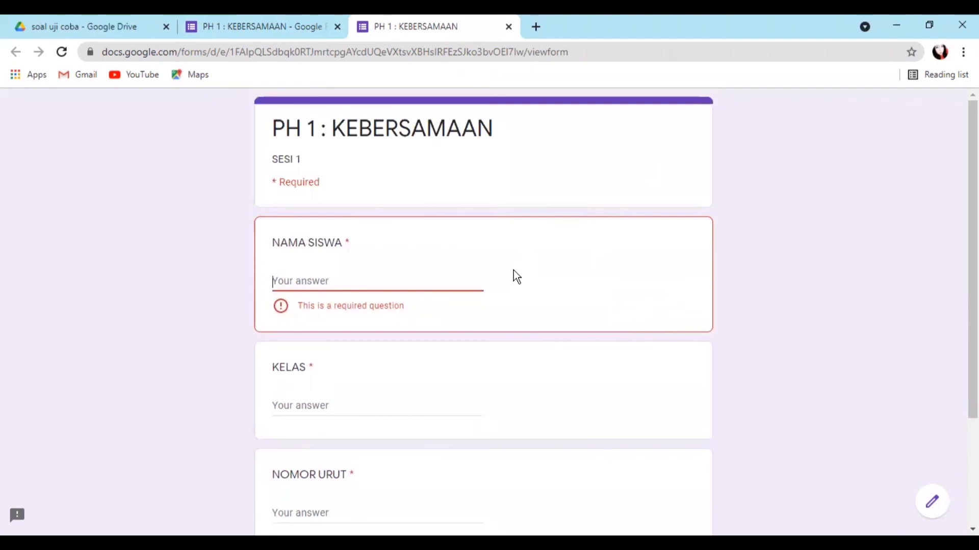
scroll(479, 280, "down", 3)
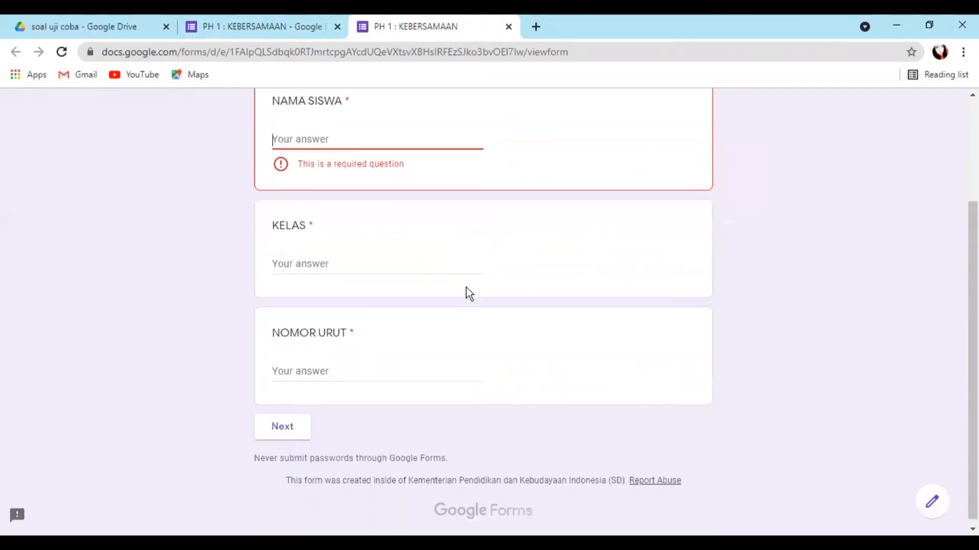
left_click(508, 27)
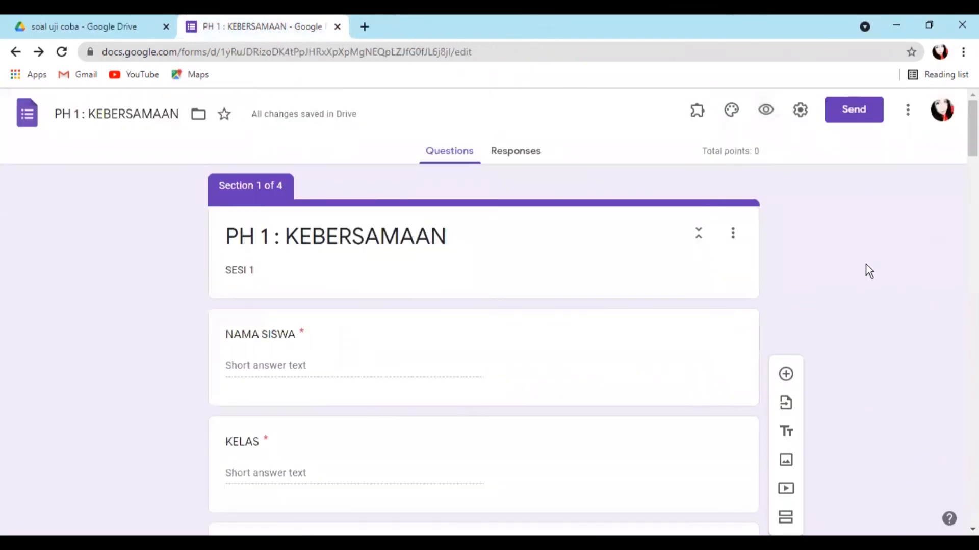